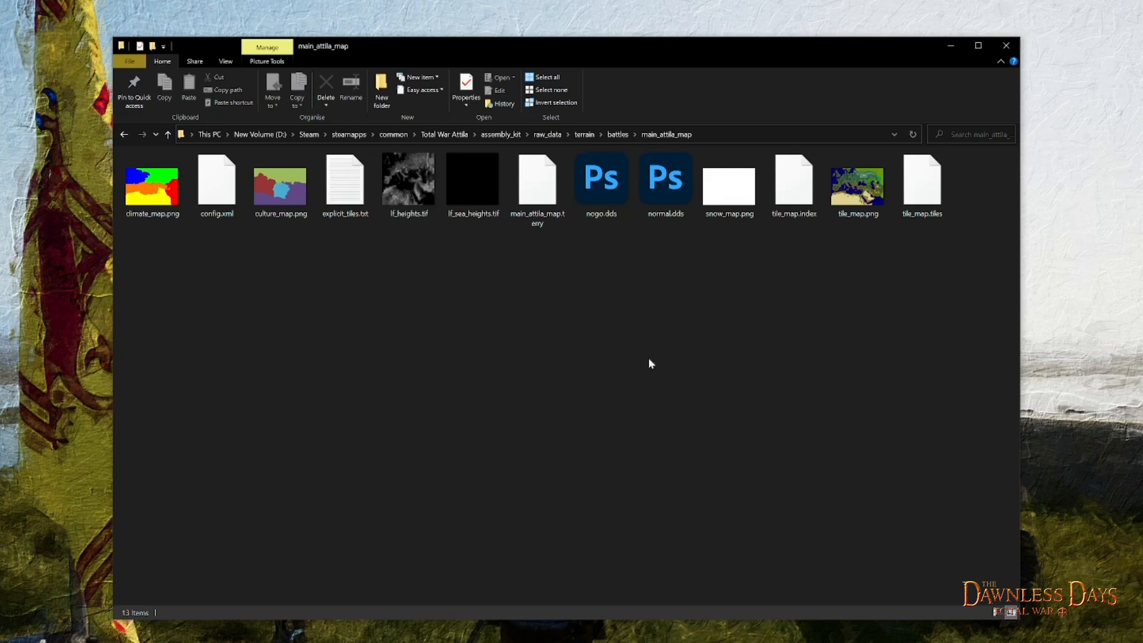
- Open tile_map.png from the main_attila_map folder in Adobe Photoshop 2023
{"action": "left_click", "coordinate": [847, 218]}
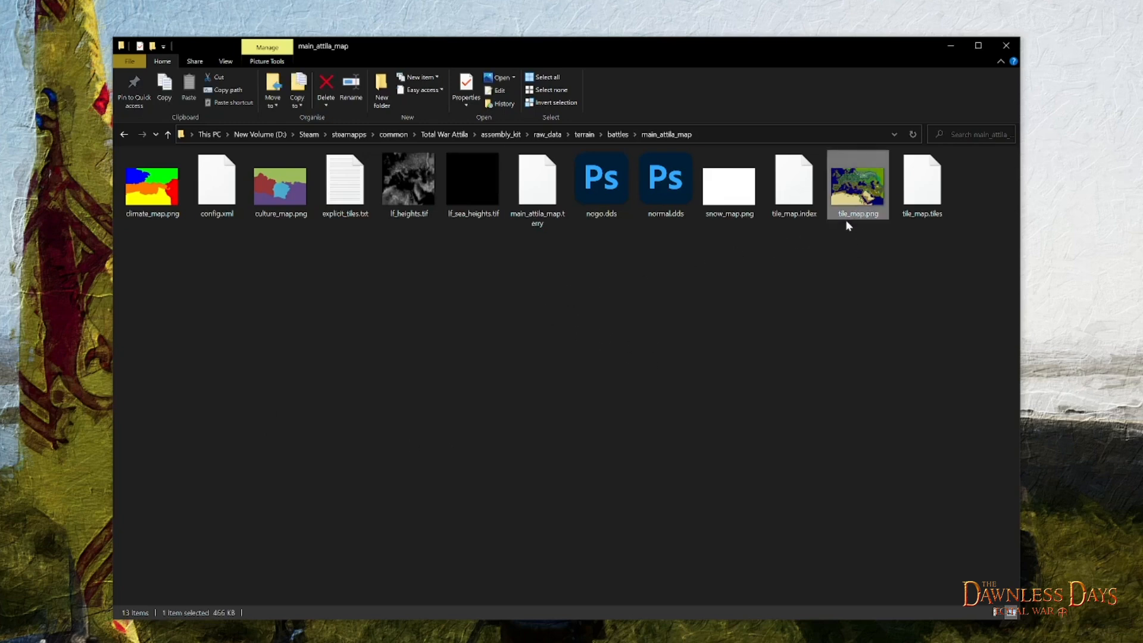
{"action": "right_click", "coordinate": [870, 190]}
{"action": "mouse_move", "coordinate": [901, 422]}
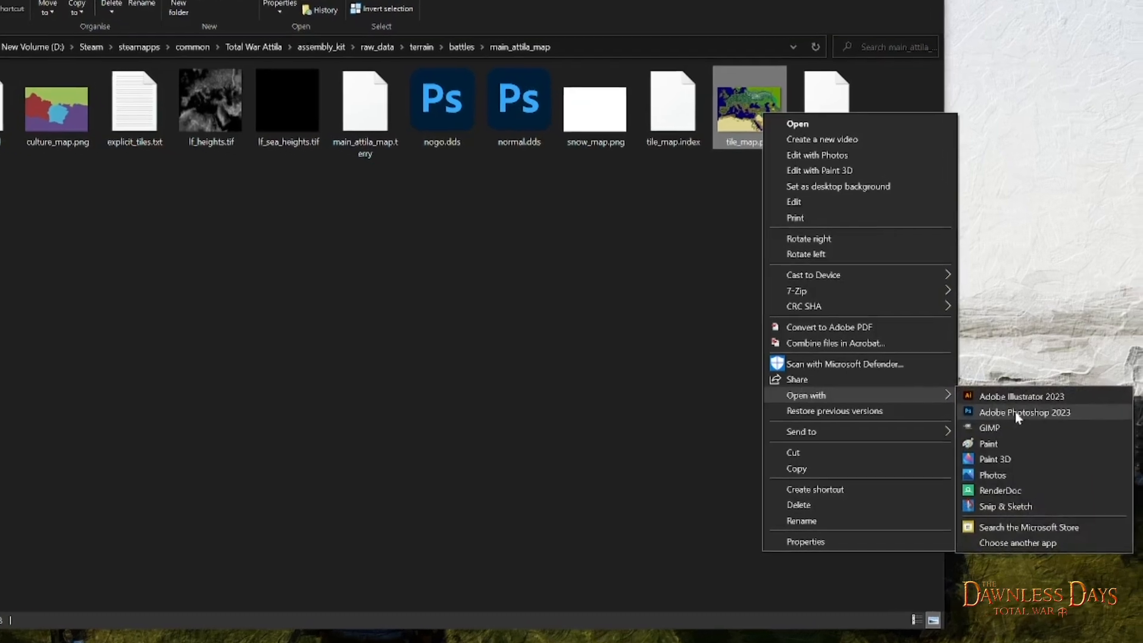
{"action": "left_click", "coordinate": [960, 392]}
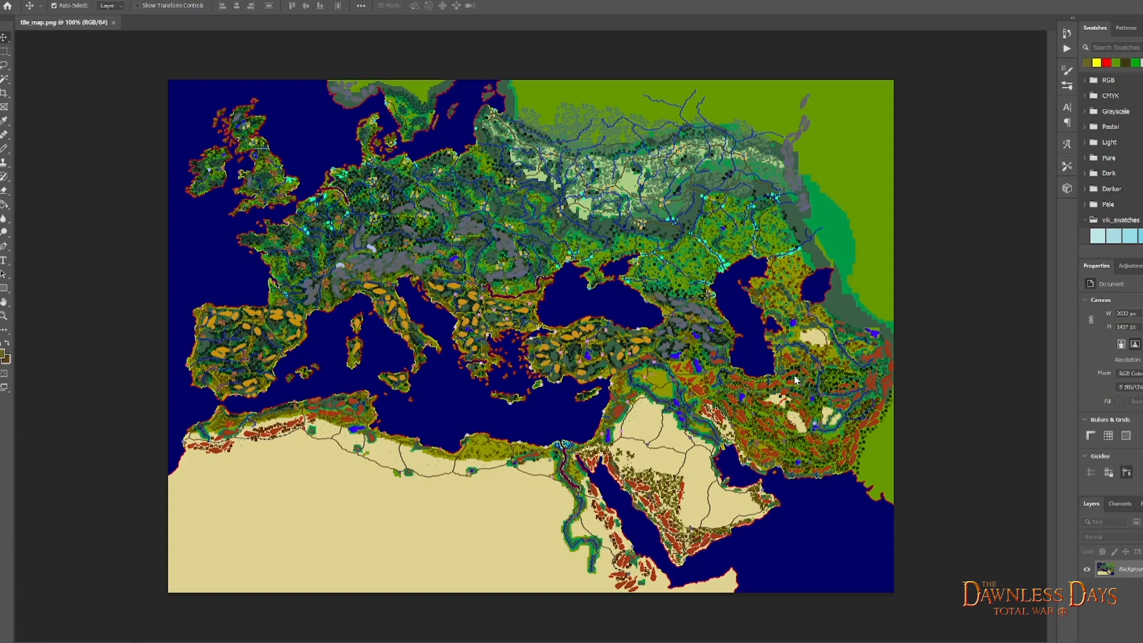
- Switch to File Explorer, launch TWeak.AssemblyKit.exe from the assembly_kit binaries folder, and start its Terry tool
{"action": "key", "text": "alt+Tab"}
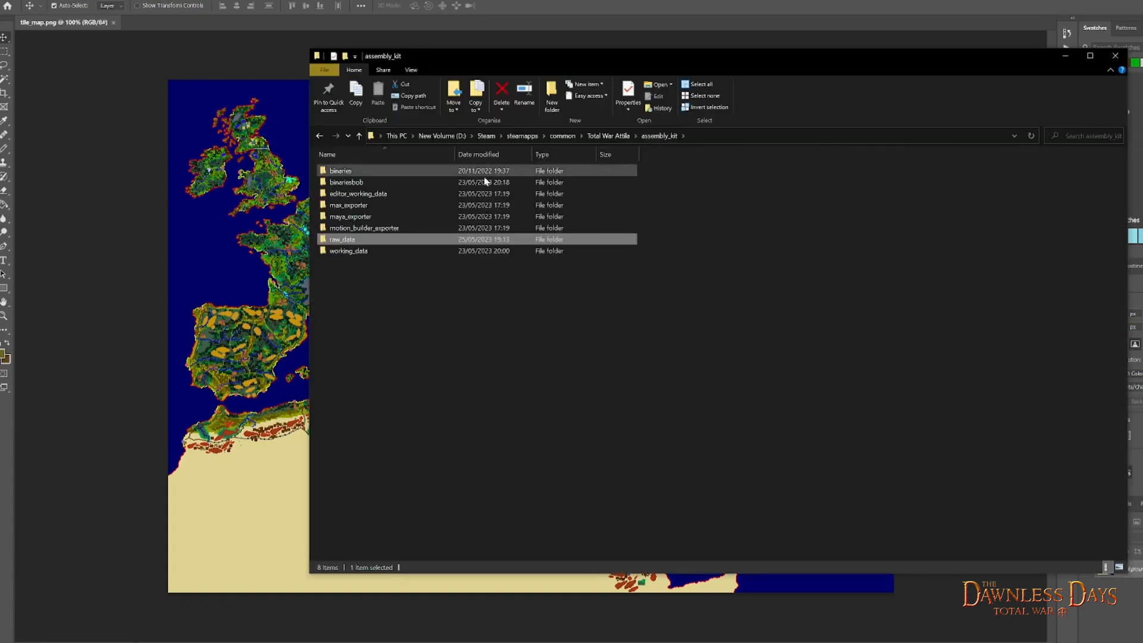
{"action": "double_click", "coordinate": [349, 171]}
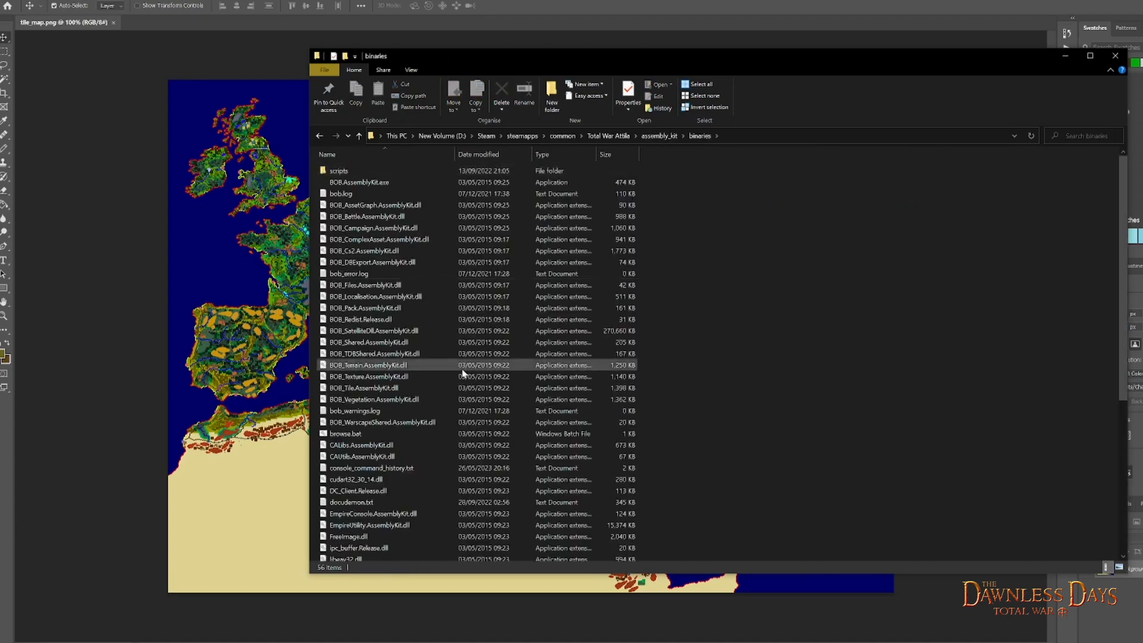
{"action": "scroll", "coordinate": [461, 372], "scroll_direction": "down", "scroll_amount": 7}
{"action": "scroll", "coordinate": [460, 386], "scroll_direction": "down", "scroll_amount": 1}
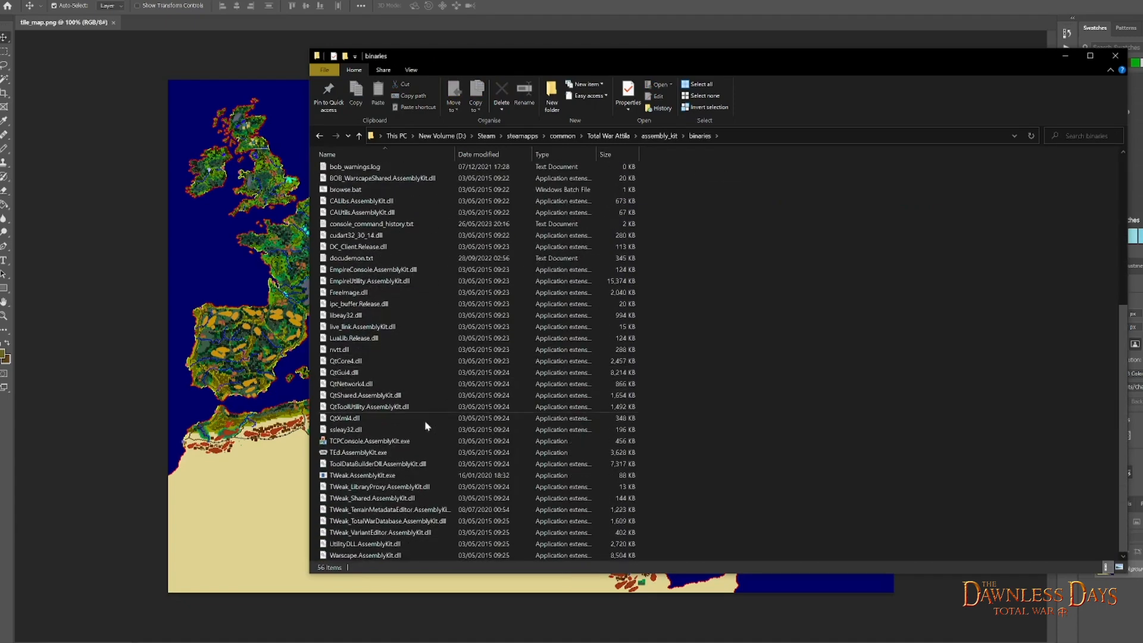
{"action": "double_click", "coordinate": [355, 475]}
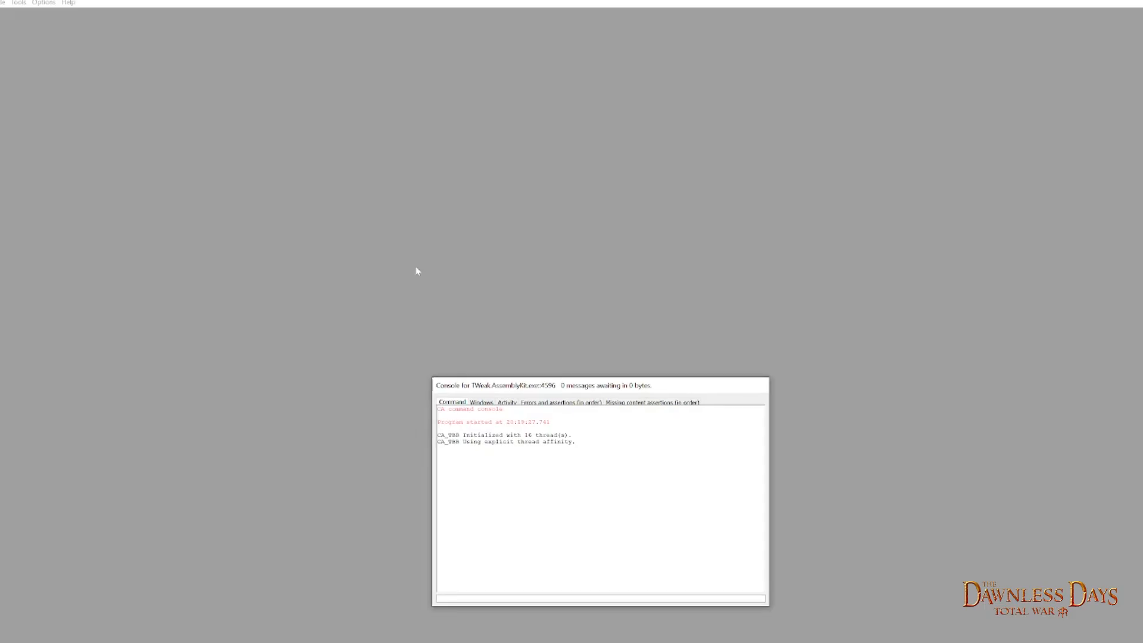
{"action": "left_click", "coordinate": [24, 11]}
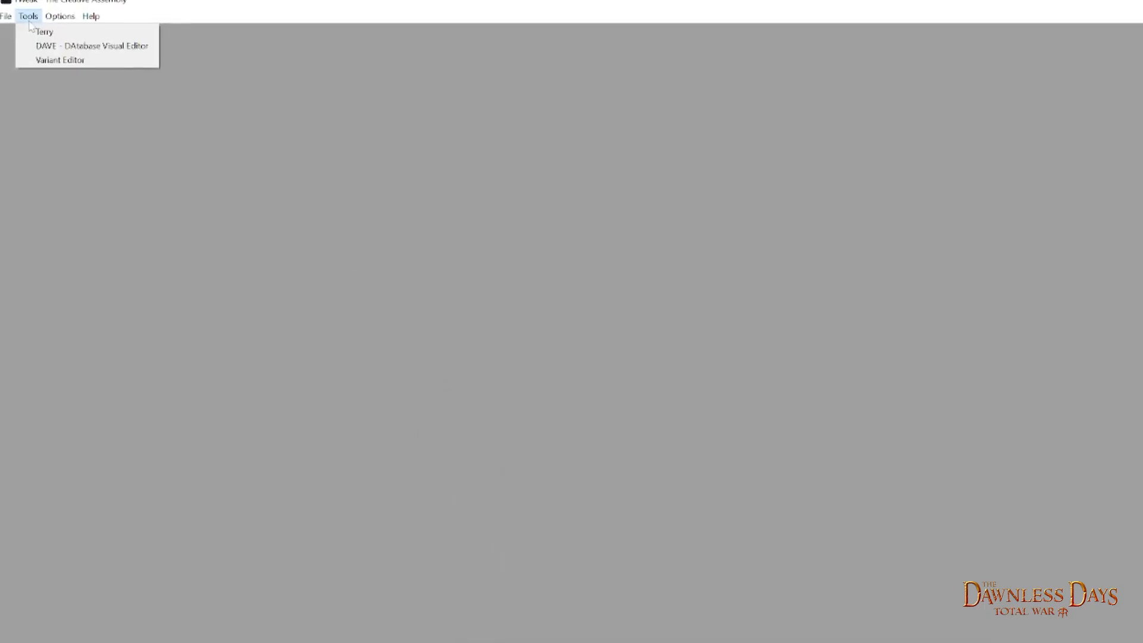
{"action": "left_click", "coordinate": [73, 38]}
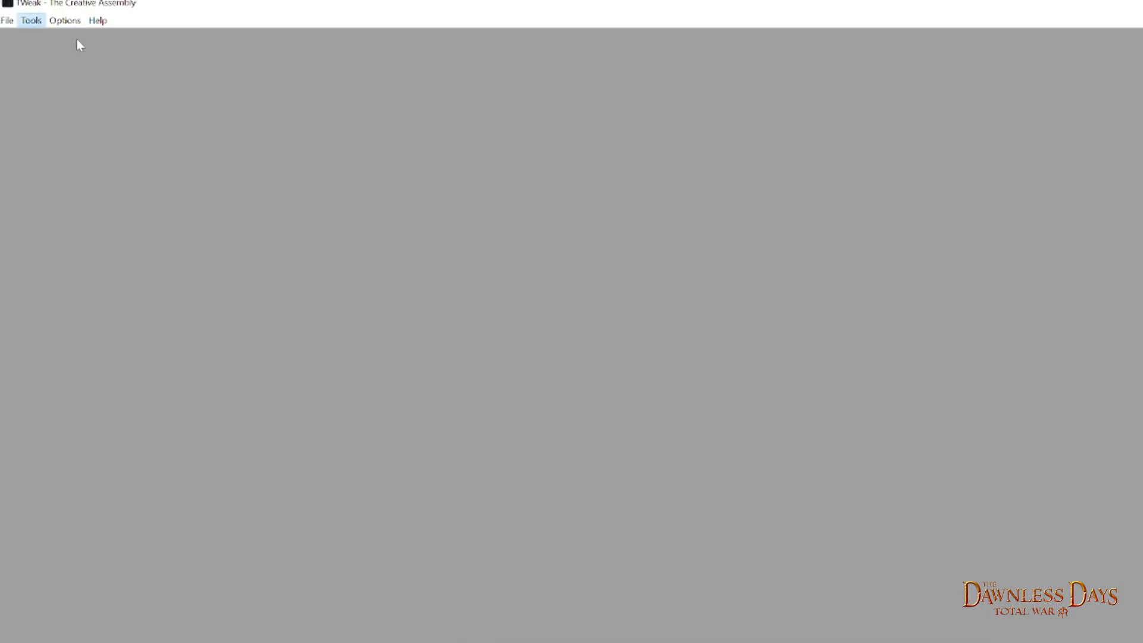
- Open the project main_attila_map.terry from raw_data/terrain/battles/main_attila_map in Terry
{"action": "left_click", "coordinate": [7, 20]}
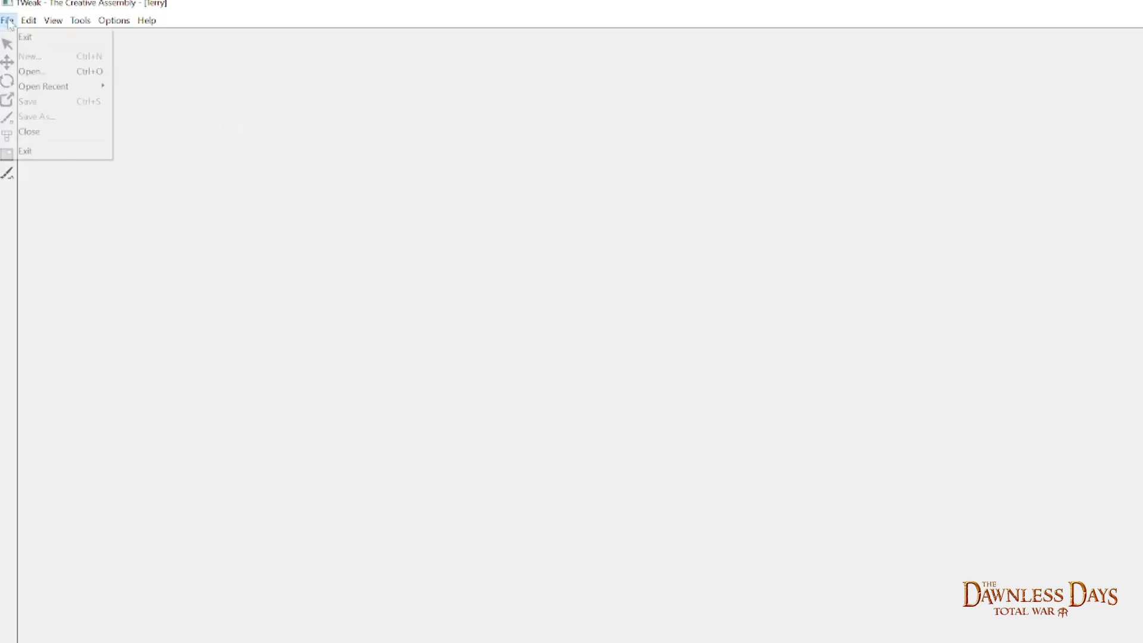
{"action": "left_click", "coordinate": [29, 71]}
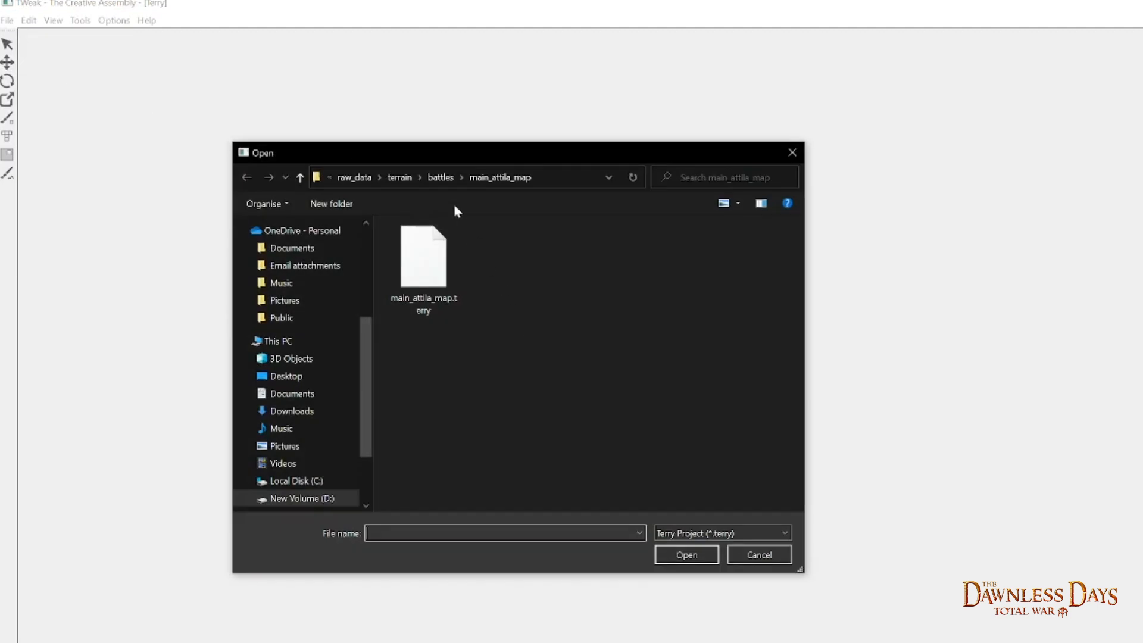
{"action": "left_click", "coordinate": [354, 177]}
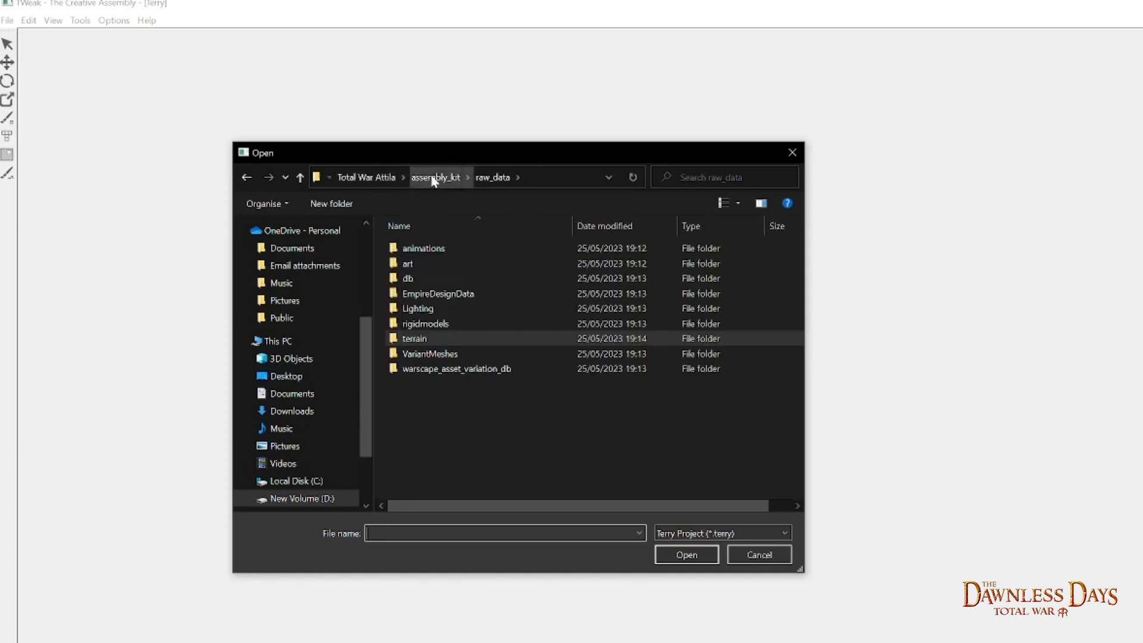
{"action": "double_click", "coordinate": [441, 340]}
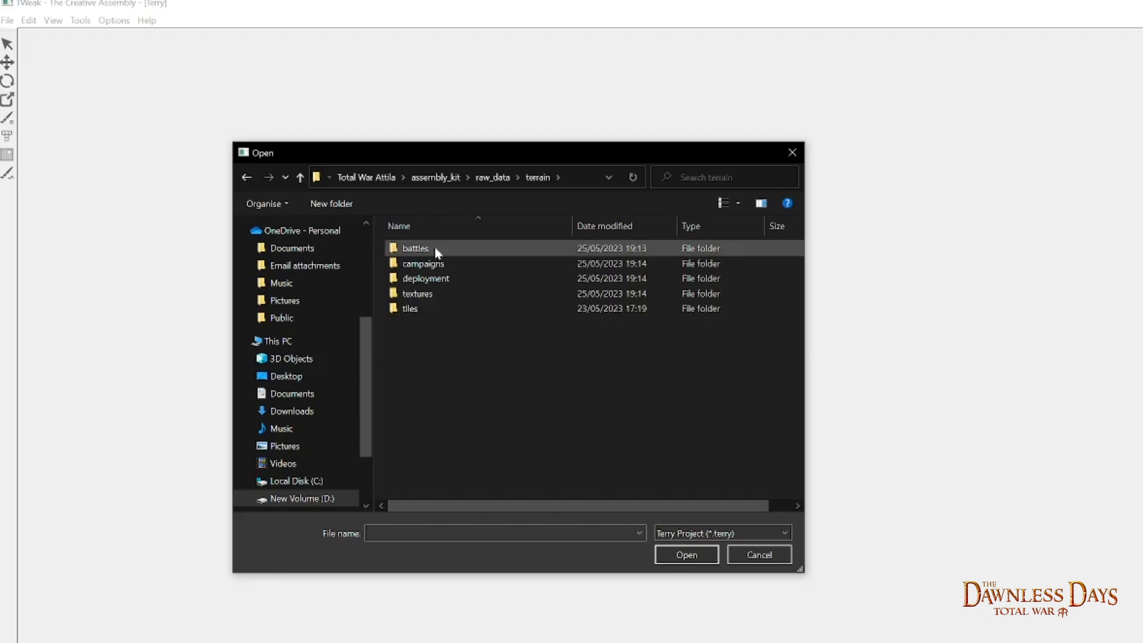
{"action": "double_click", "coordinate": [435, 247]}
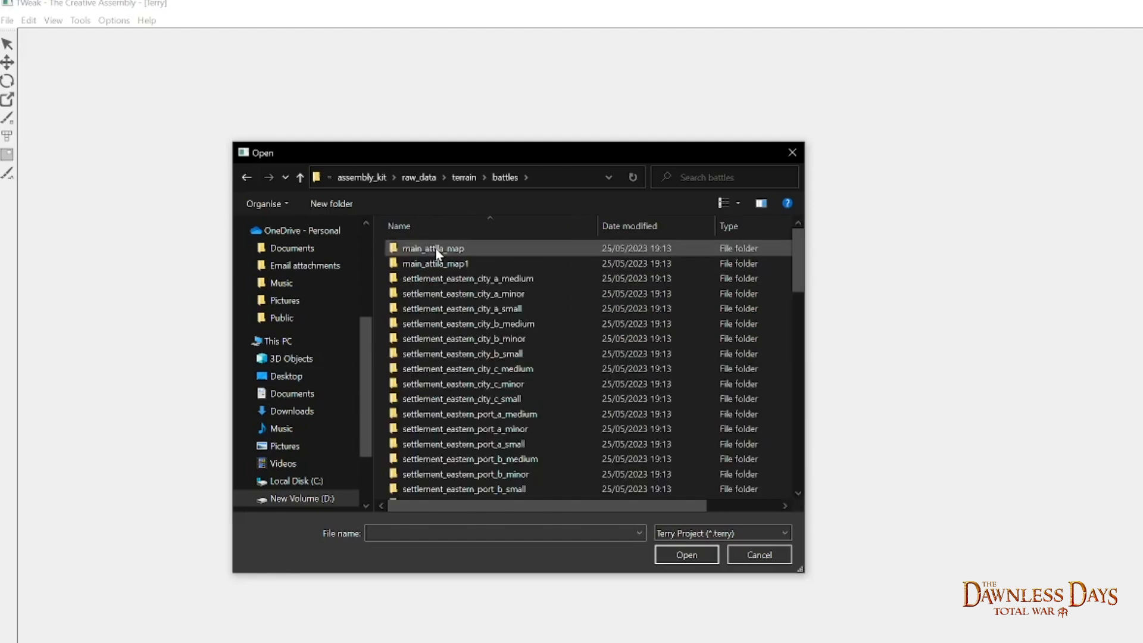
{"action": "double_click", "coordinate": [463, 250]}
{"action": "left_click", "coordinate": [459, 292]}
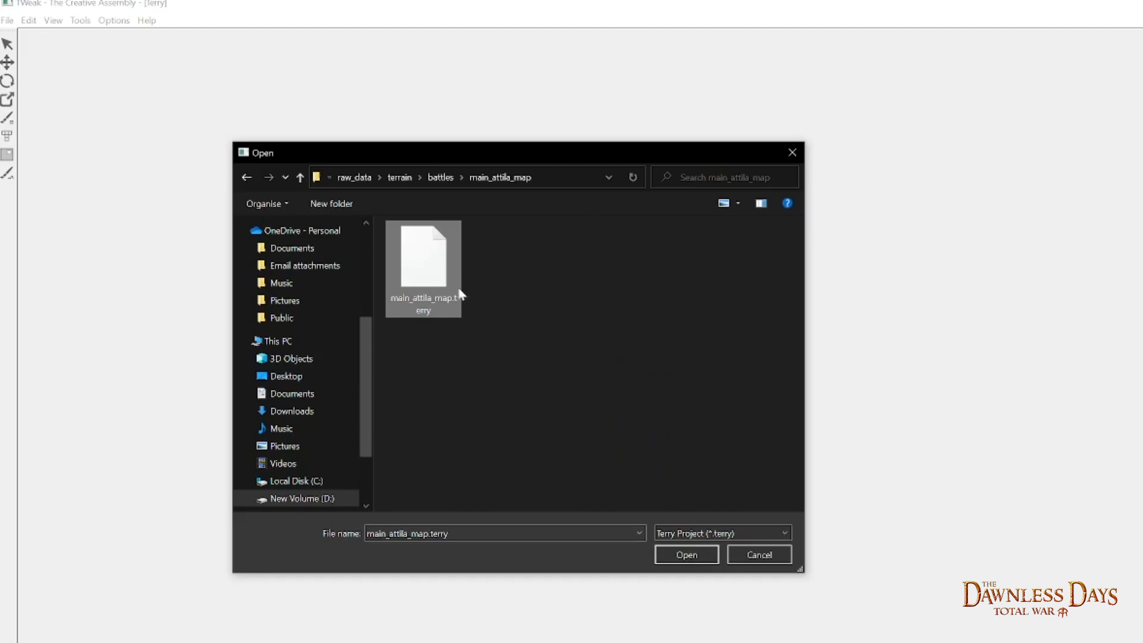
{"action": "left_click", "coordinate": [684, 556]}
- Accept the load options with Editable Low Frequency enabled and the tile window disabled to load the map
{"action": "left_click_drag", "start_coordinate": [869, 444], "coordinate": [780, 412]}
{"action": "left_click", "coordinate": [840, 433]}
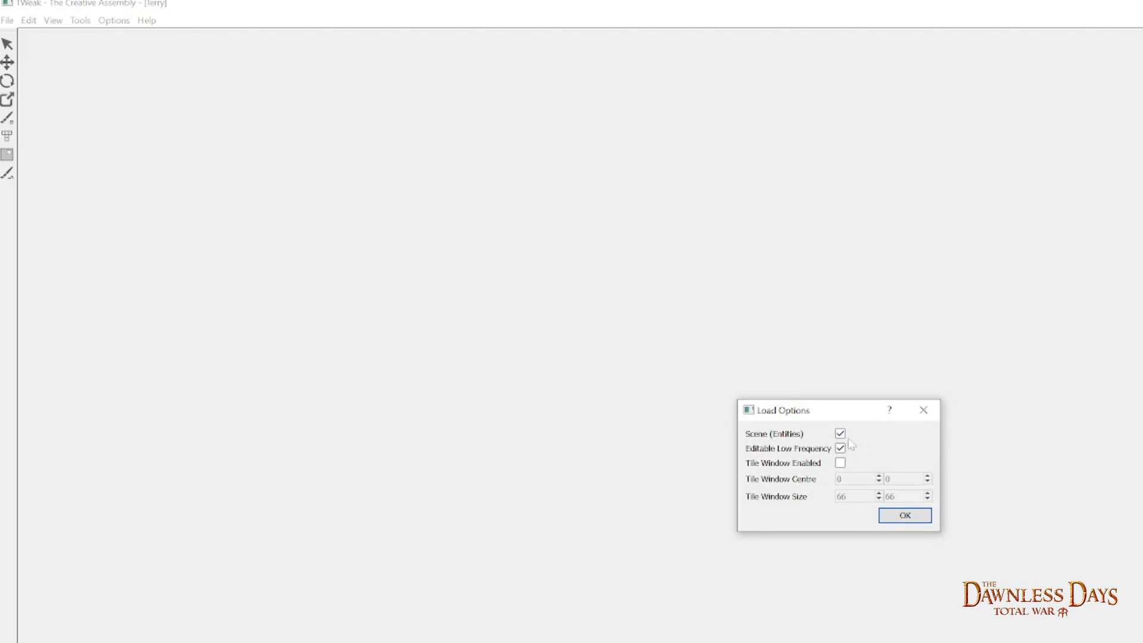
{"action": "left_click", "coordinate": [840, 435]}
{"action": "left_click", "coordinate": [904, 515]}
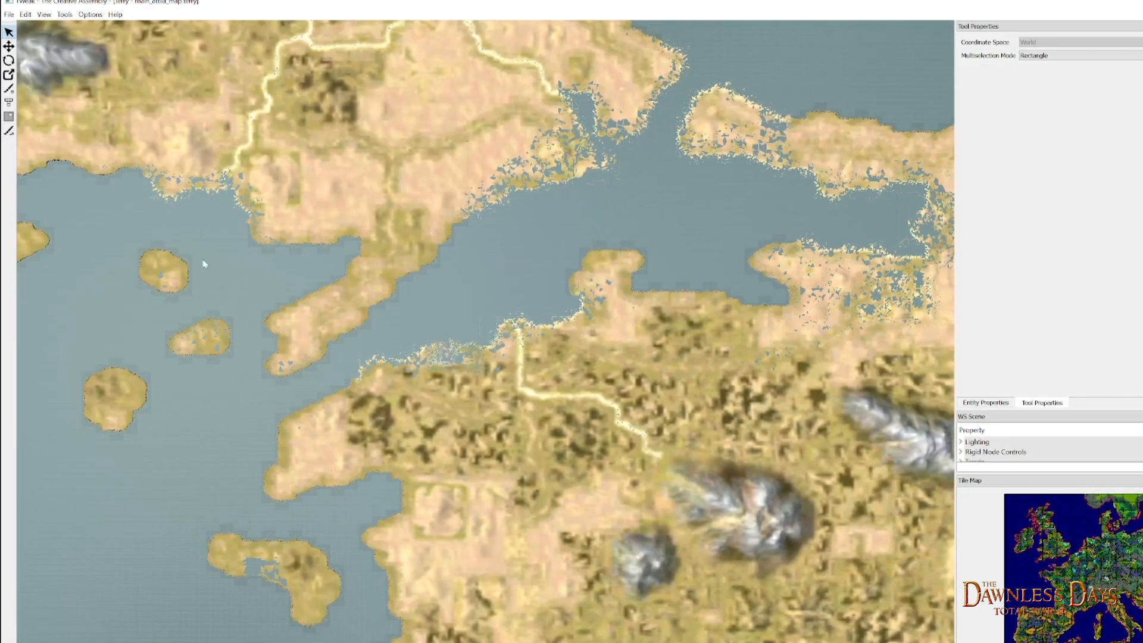
- Examine the loaded map and the coloured tiles around northern Britain in the tile map
{"action": "left_click_drag", "start_coordinate": [134, 211], "coordinate": [714, 519]}
{"action": "left_click_drag", "start_coordinate": [80, 181], "coordinate": [750, 533]}
{"action": "left_click_drag", "start_coordinate": [119, 172], "coordinate": [764, 558]}
{"action": "scroll", "coordinate": [307, 174], "scroll_direction": "down", "scroll_amount": 2}
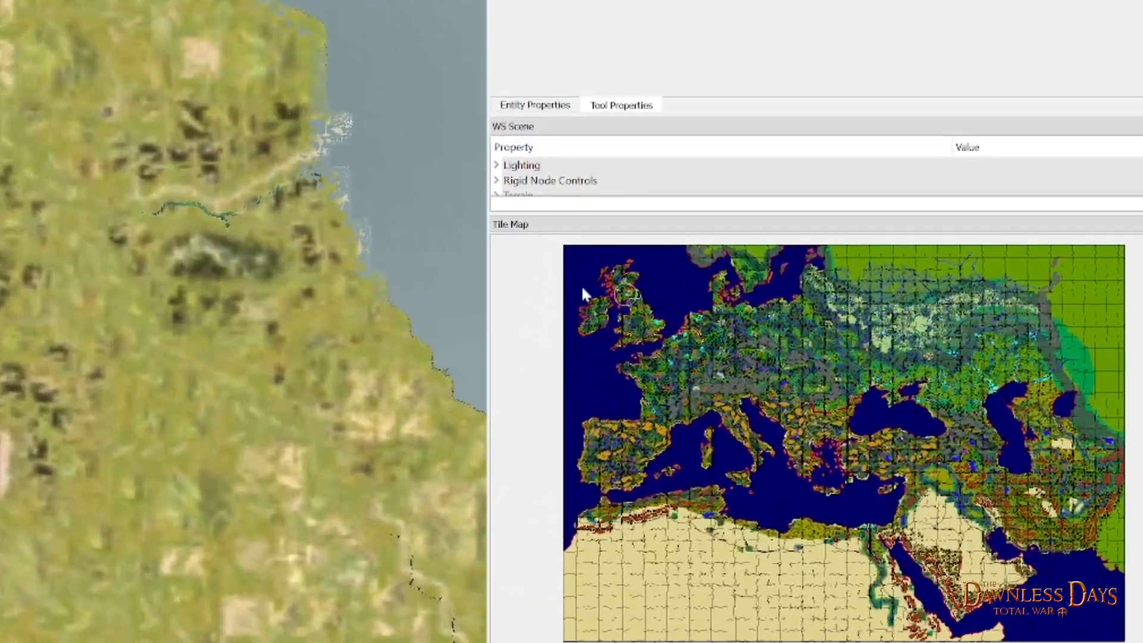
{"action": "scroll", "coordinate": [570, 258], "scroll_direction": "up", "scroll_amount": 6}
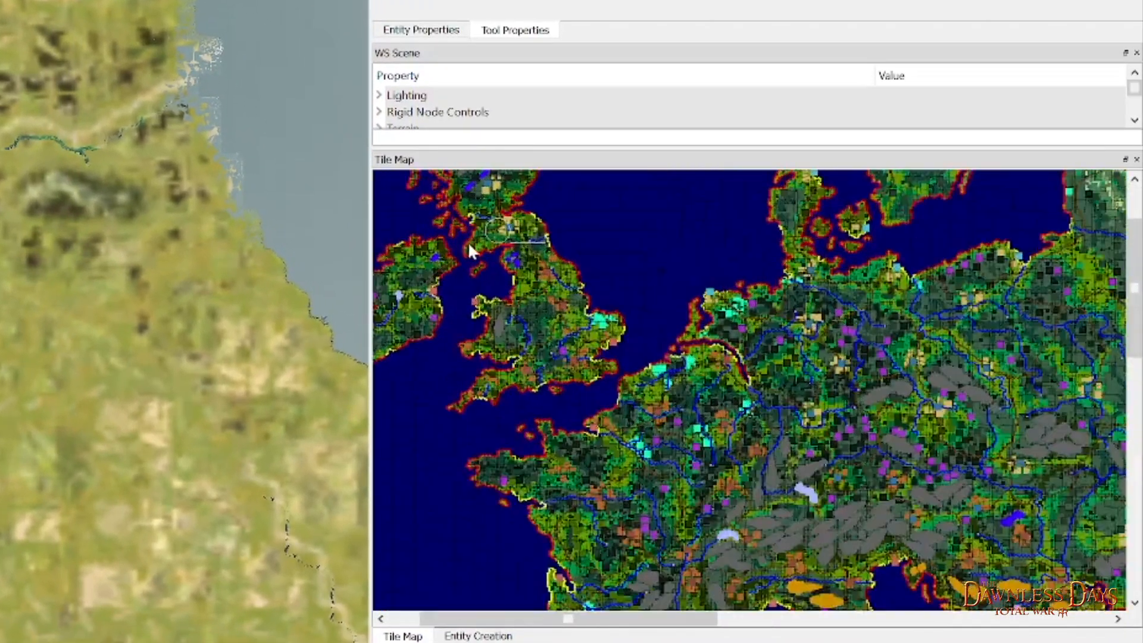
{"action": "scroll", "coordinate": [500, 241], "scroll_direction": "up", "scroll_amount": 5}
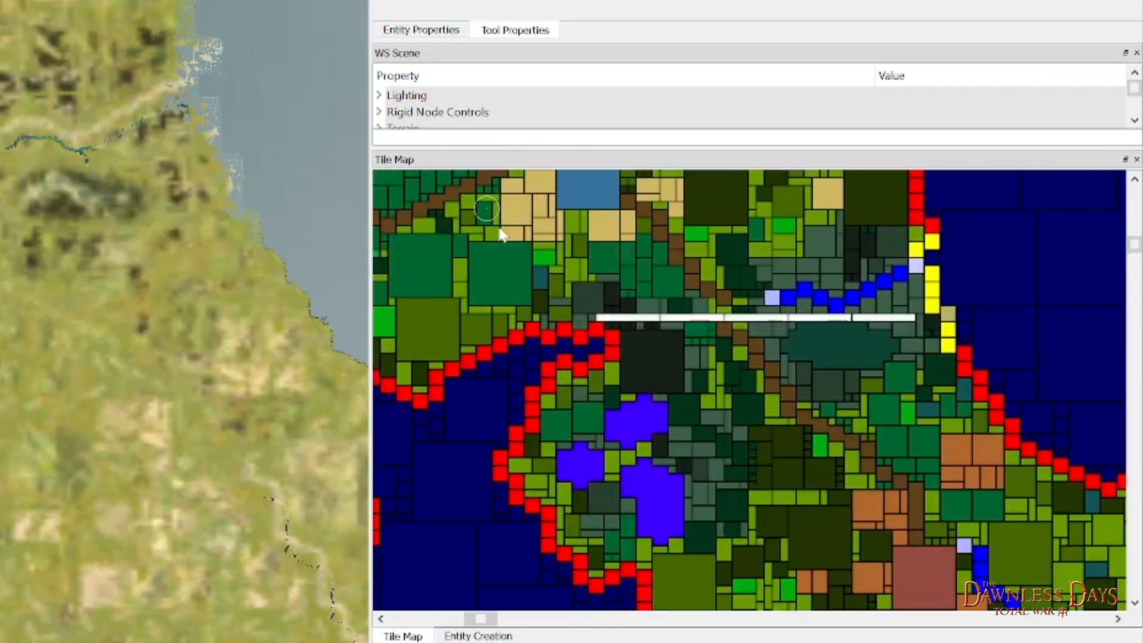
{"action": "scroll", "coordinate": [497, 238], "scroll_direction": "up", "scroll_amount": 2}
{"action": "left_click_drag", "start_coordinate": [496, 238], "coordinate": [615, 321]}
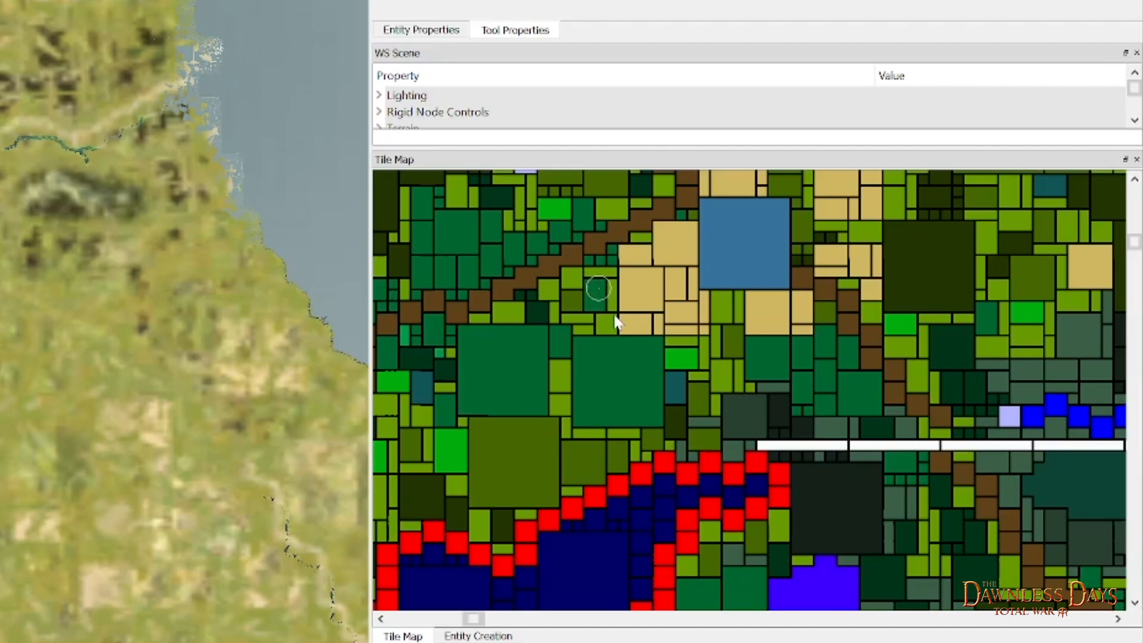
{"action": "scroll", "coordinate": [616, 322], "scroll_direction": "down", "scroll_amount": 2}
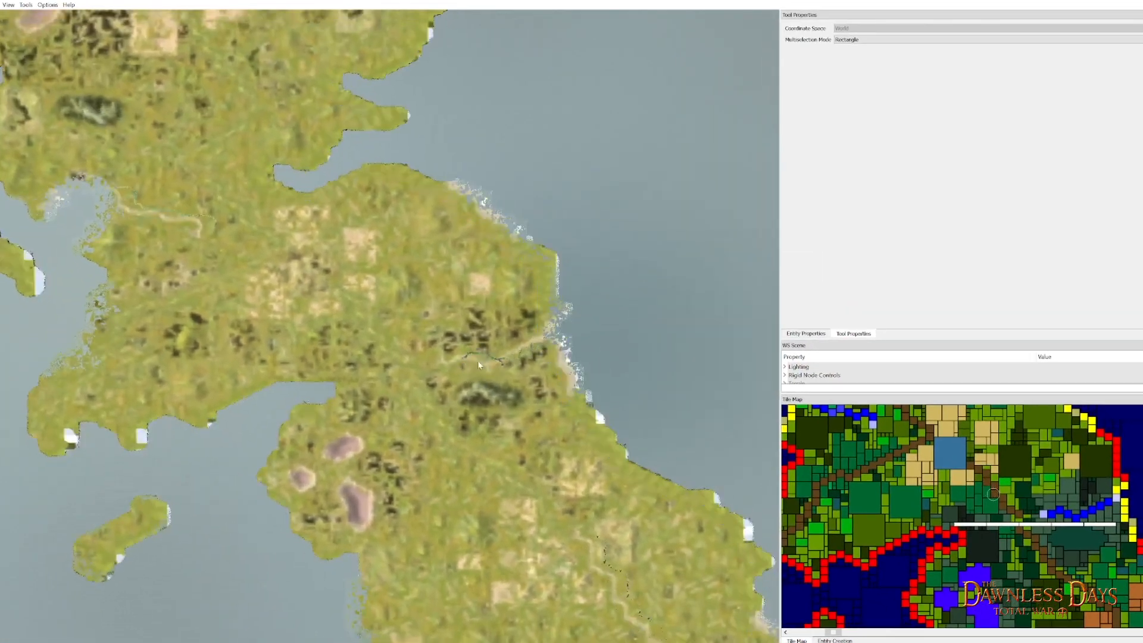
- Examine the 3D terrain of the mountain and river near northern Britain's east coast against their tile map colours
{"action": "left_click_drag", "start_coordinate": [478, 361], "coordinate": [473, 355]}
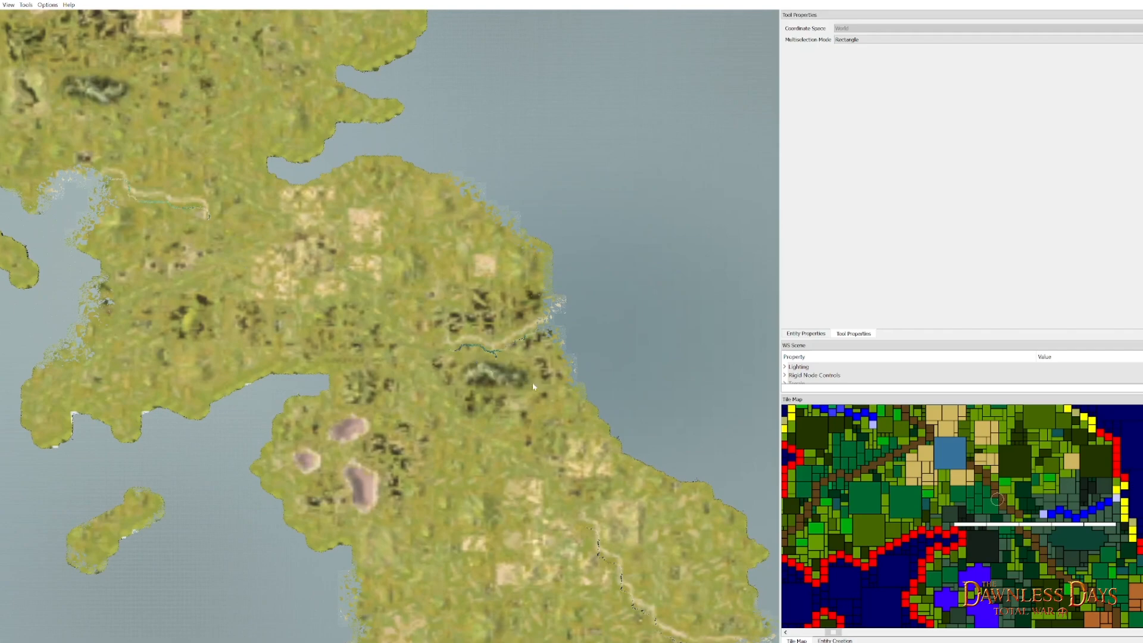
{"action": "scroll", "coordinate": [566, 407], "scroll_direction": "up", "scroll_amount": 5}
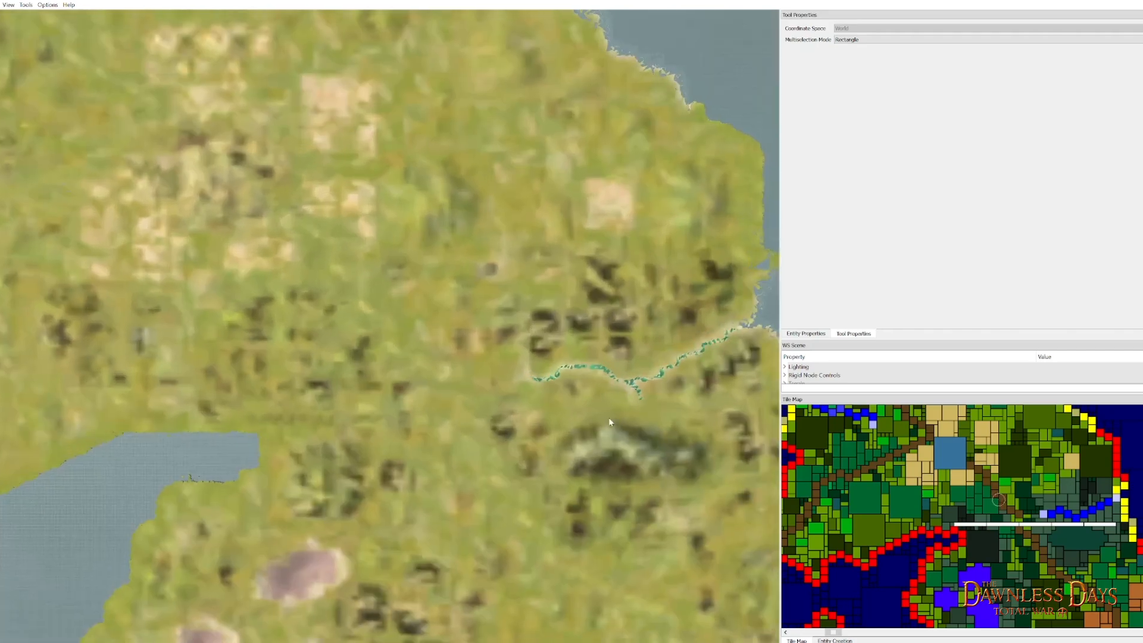
{"action": "scroll", "coordinate": [459, 352], "scroll_direction": "up", "scroll_amount": 5}
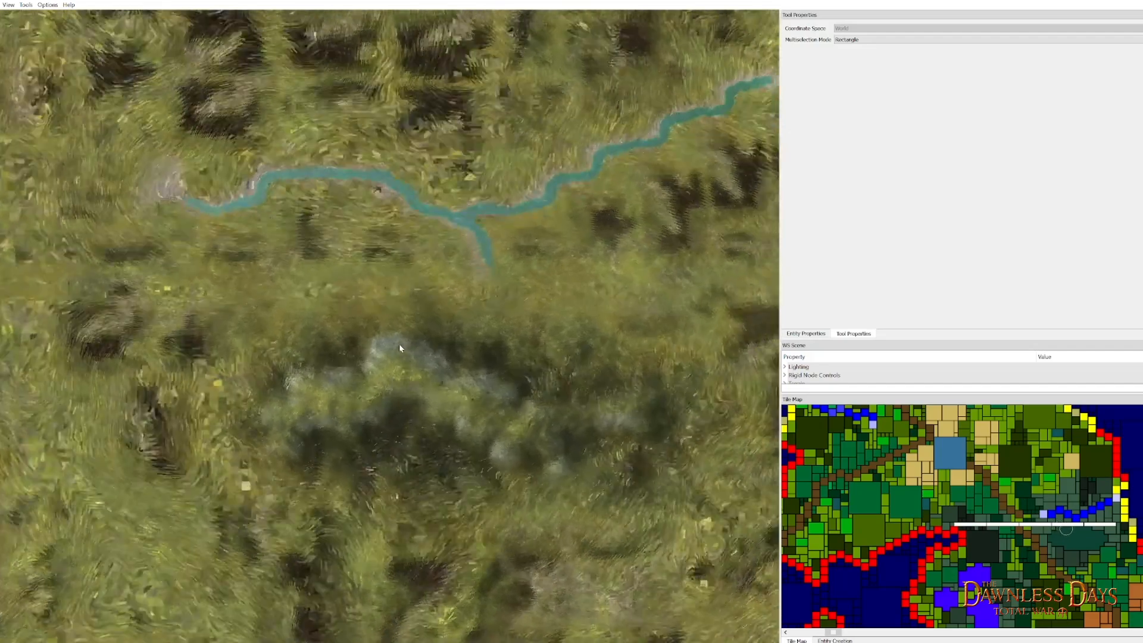
{"action": "mouse_move", "coordinate": [400, 348]}
{"action": "left_mouse_down"}
{"action": "mouse_move", "coordinate": [367, 331]}
{"action": "mouse_move", "coordinate": [383, 243]}
{"action": "left_mouse_up"}
{"action": "scroll", "coordinate": [469, 448], "scroll_direction": "up", "scroll_amount": 2}
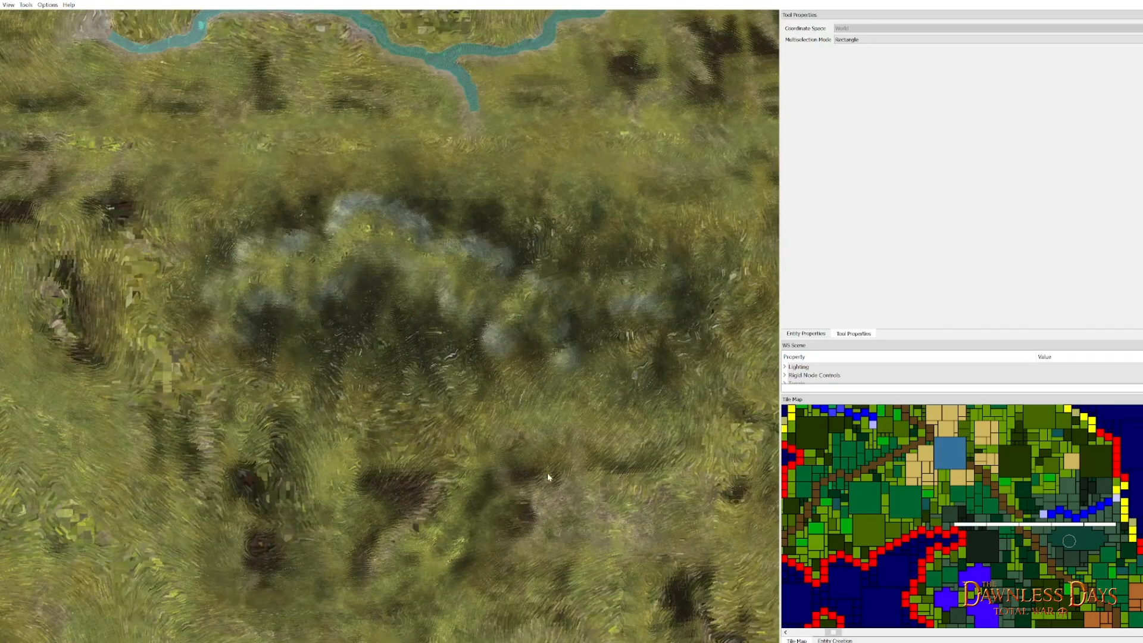
{"action": "scroll", "coordinate": [494, 479], "scroll_direction": "down", "scroll_amount": 8}
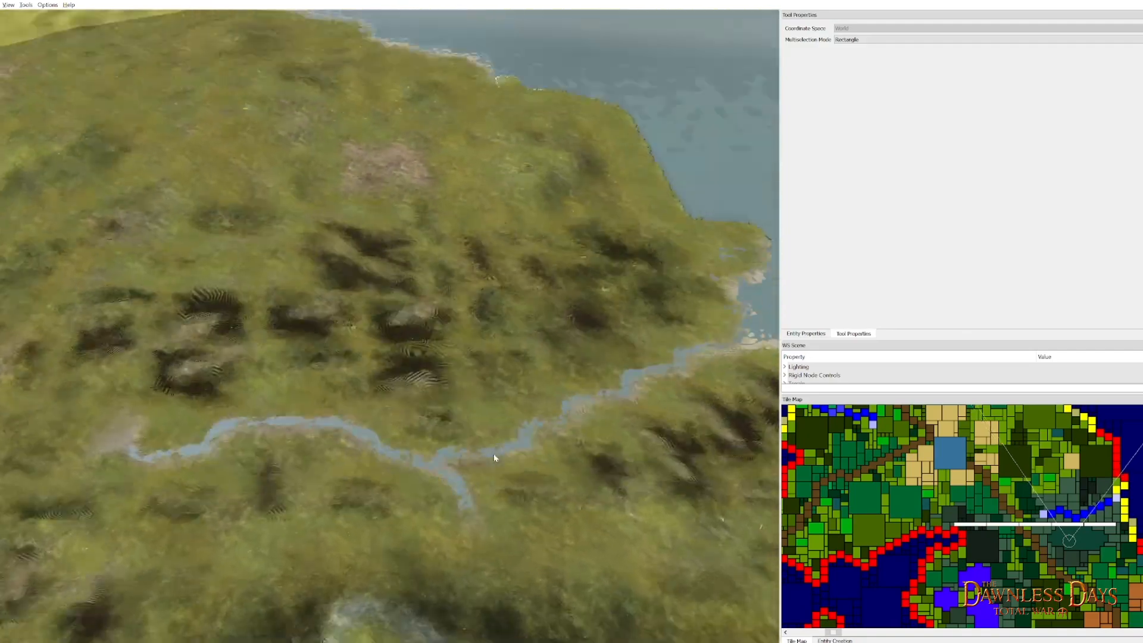
{"action": "scroll", "coordinate": [494, 454], "scroll_direction": "down", "scroll_amount": 3}
{"action": "left_click_drag", "start_coordinate": [494, 452], "coordinate": [456, 209]}
{"action": "scroll", "coordinate": [461, 288], "scroll_direction": "up", "scroll_amount": 6}
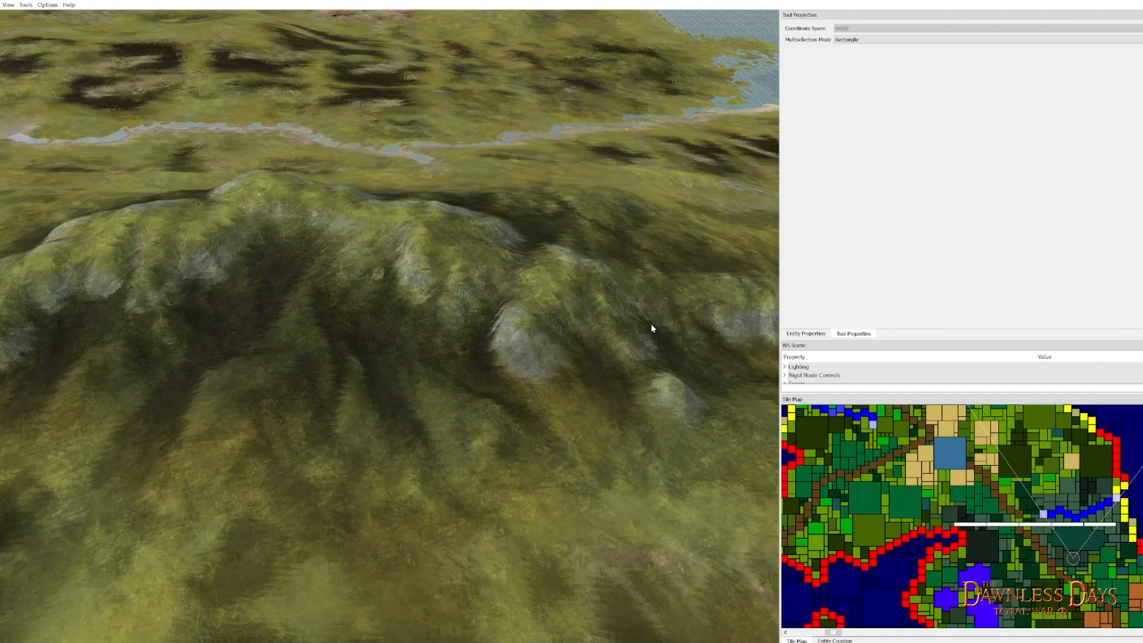
{"action": "scroll", "coordinate": [651, 328], "scroll_direction": "down", "scroll_amount": 3}
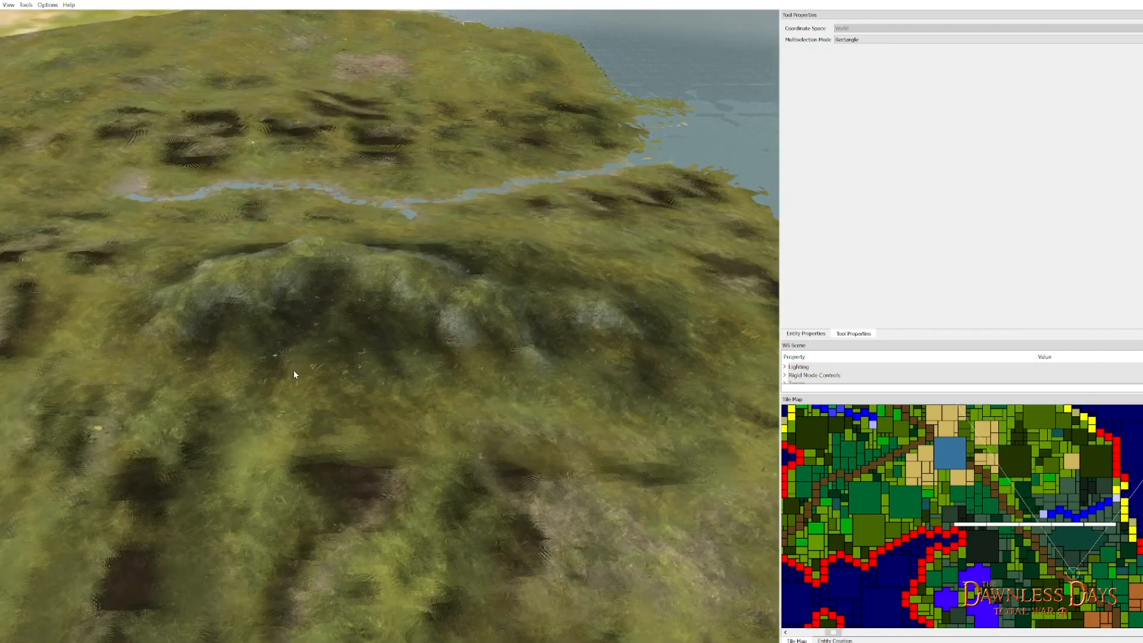
{"action": "scroll", "coordinate": [250, 268], "scroll_direction": "down", "scroll_amount": 1}
- Examine the 3D terrain at the large light-blue square tile and its surroundings up close
{"action": "left_click_drag", "start_coordinate": [224, 205], "coordinate": [530, 366]}
{"action": "left_click_drag", "start_coordinate": [327, 257], "coordinate": [542, 366]}
{"action": "mouse_move", "coordinate": [303, 218]}
{"action": "left_mouse_down"}
{"action": "mouse_move", "coordinate": [471, 296]}
{"action": "mouse_move", "coordinate": [636, 348]}
{"action": "left_mouse_up"}
{"action": "left_click_drag", "start_coordinate": [282, 279], "coordinate": [420, 289]}
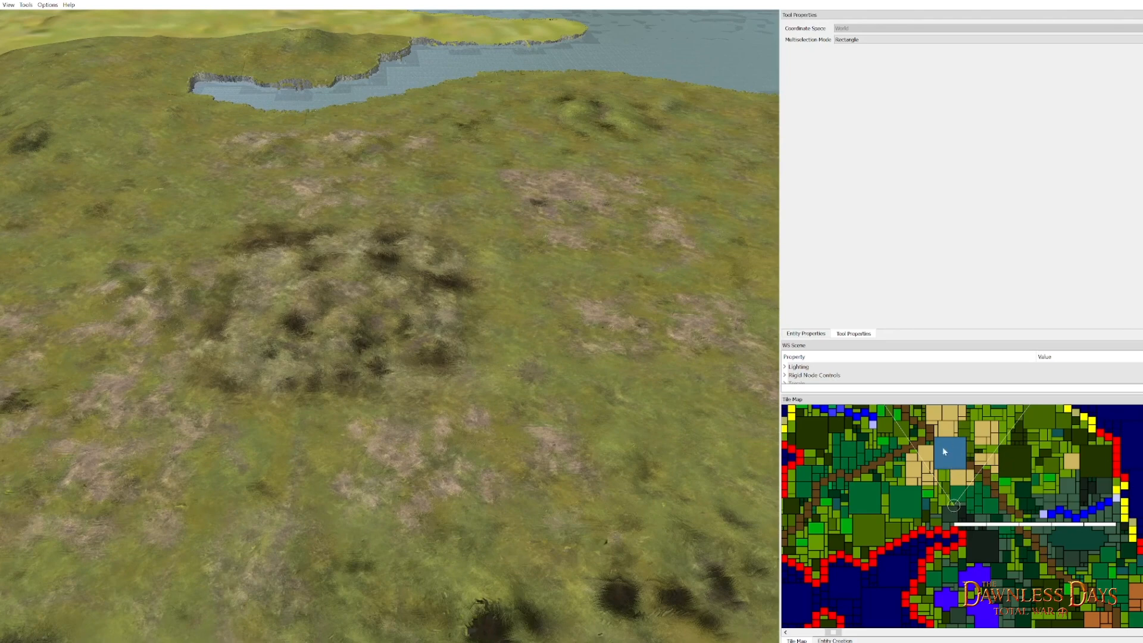
{"action": "mouse_move", "coordinate": [499, 384]}
{"action": "left_mouse_down"}
{"action": "mouse_move", "coordinate": [555, 357]}
{"action": "mouse_move", "coordinate": [597, 391]}
{"action": "mouse_move", "coordinate": [577, 380]}
{"action": "left_mouse_up"}
{"action": "scroll", "coordinate": [422, 352], "scroll_direction": "up", "scroll_amount": 10}
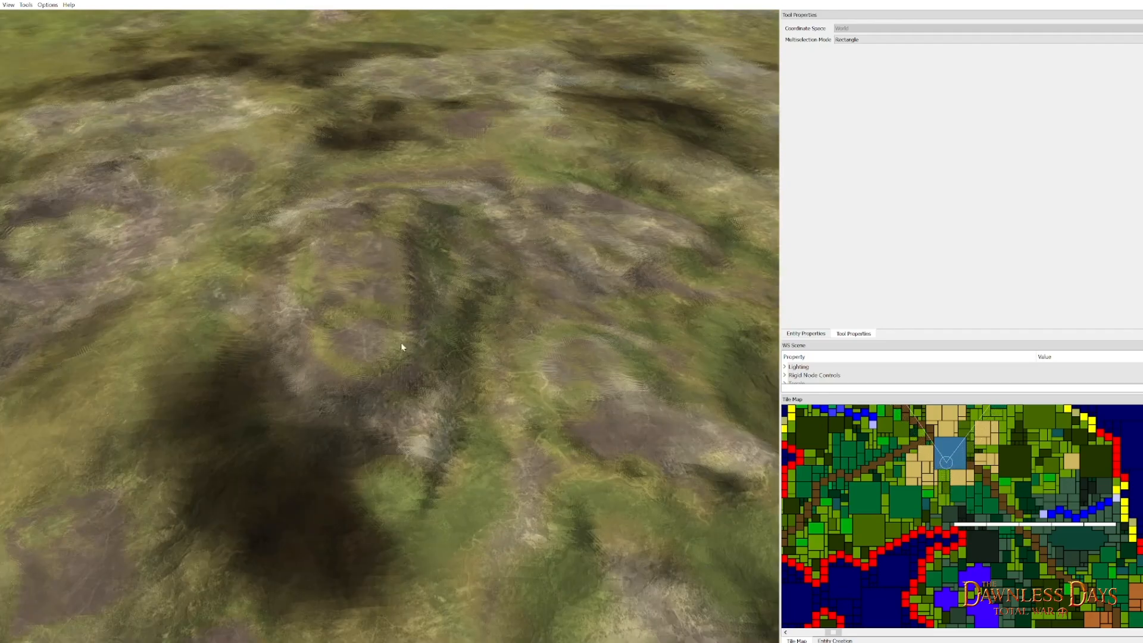
{"action": "scroll", "coordinate": [393, 327], "scroll_direction": "up", "scroll_amount": 5}
{"action": "left_click_drag", "start_coordinate": [356, 263], "coordinate": [424, 323]}
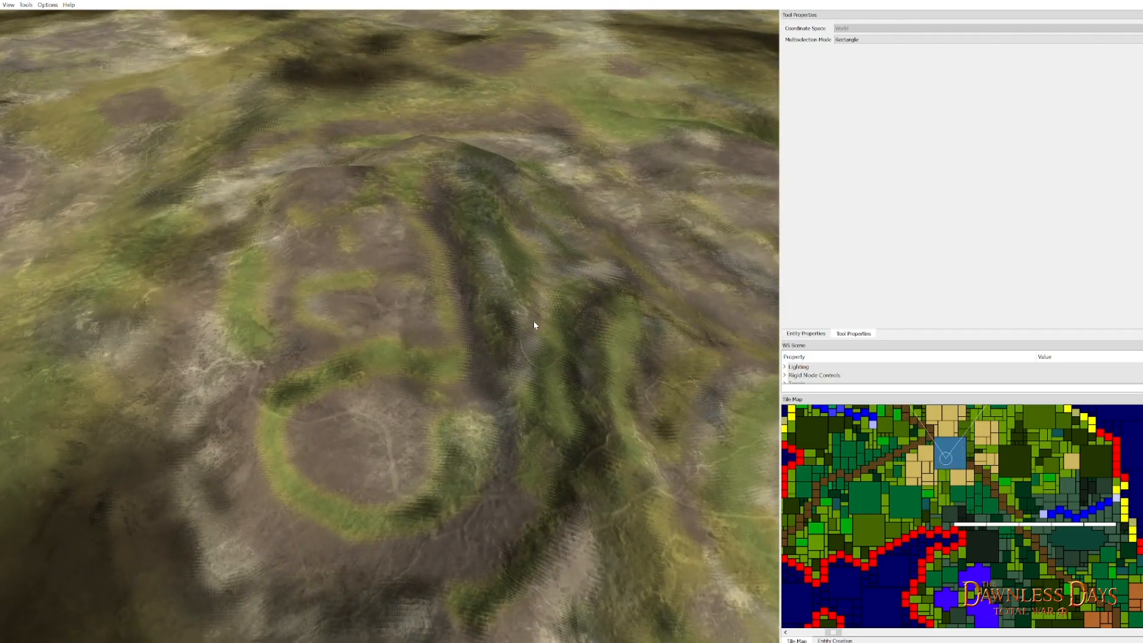
{"action": "left_click_drag", "start_coordinate": [365, 396], "coordinate": [328, 306]}
{"action": "left_click_drag", "start_coordinate": [247, 308], "coordinate": [481, 357]}
{"action": "scroll", "coordinate": [443, 364], "scroll_direction": "up", "scroll_amount": 4}
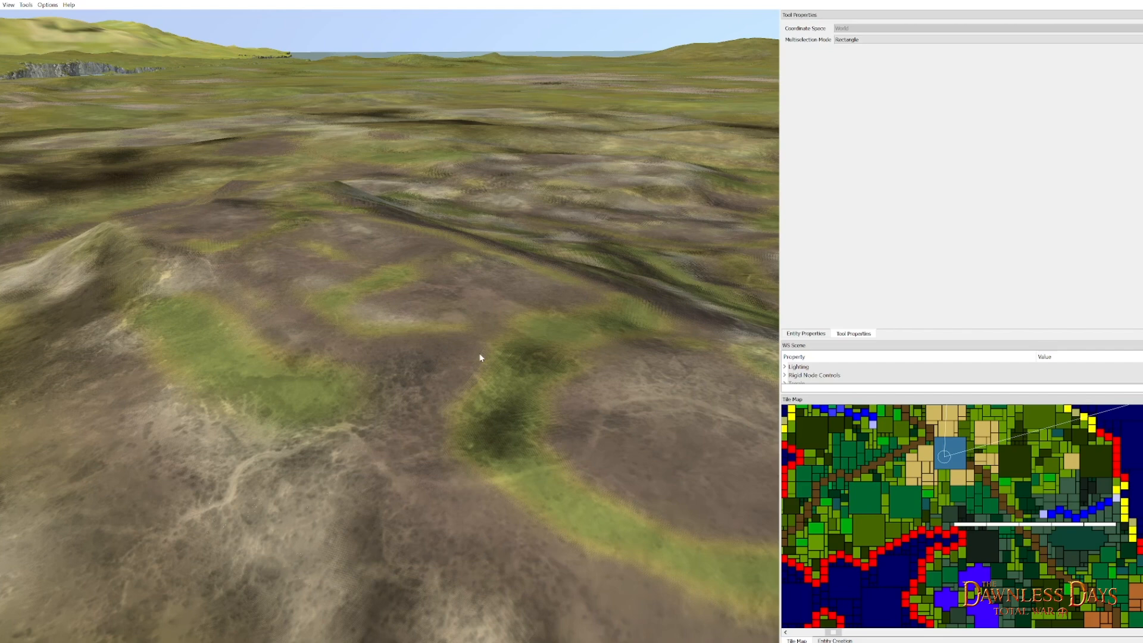
{"action": "left_click_drag", "start_coordinate": [480, 357], "coordinate": [354, 527]}
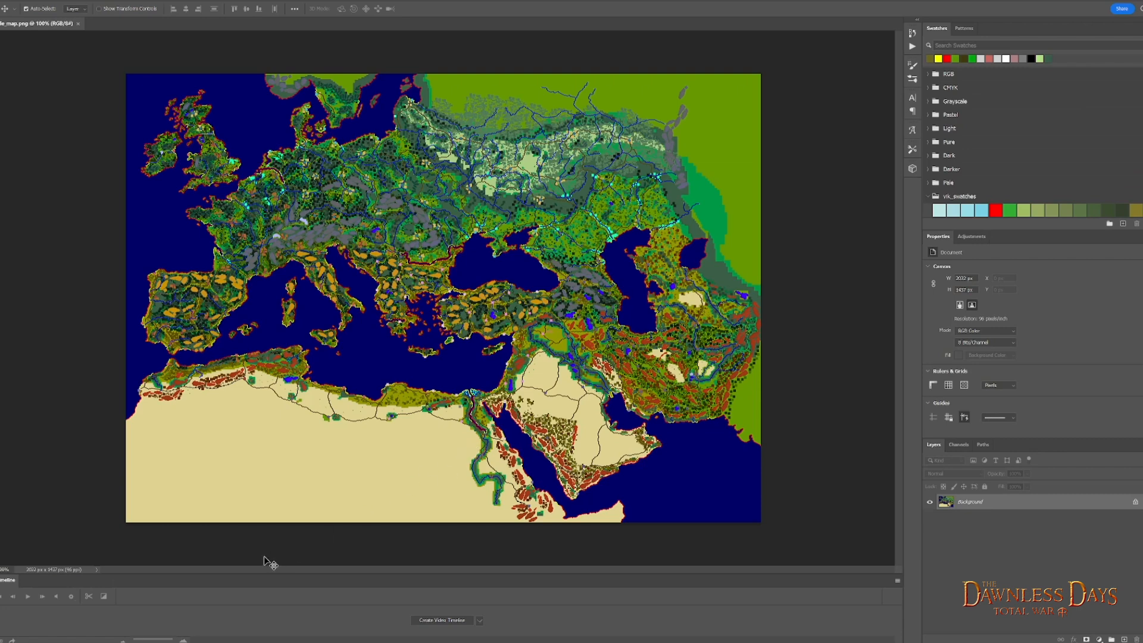
- Open the assembly kit's raw_data > terrain > campaigns > main_attila_map folder in File Explorer
{"action": "key", "text": "BackSpace"}
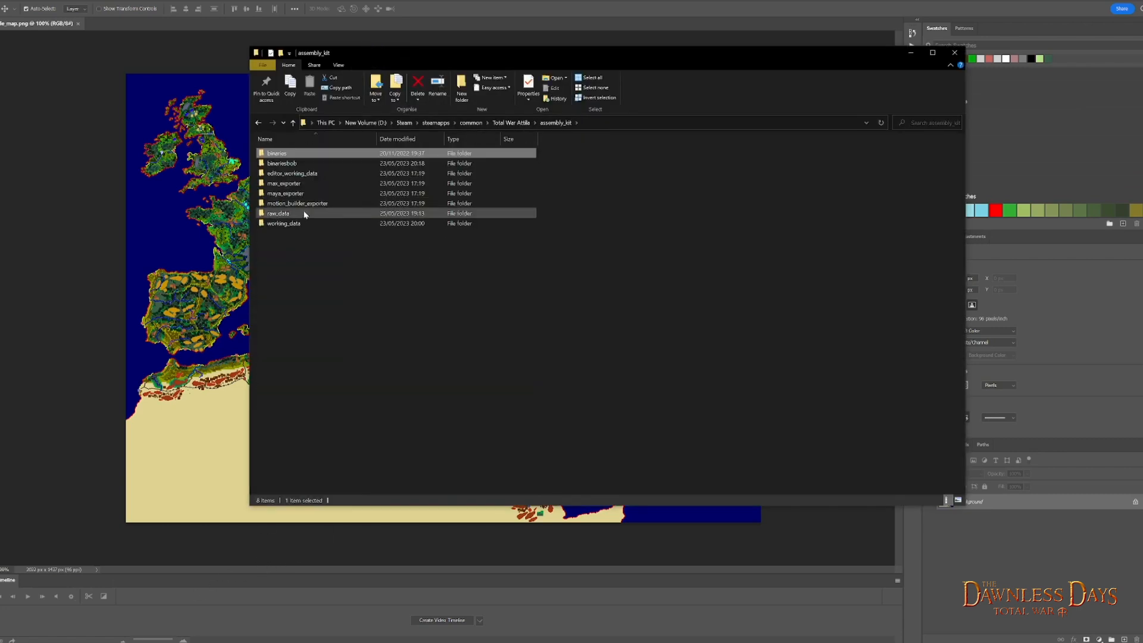
{"action": "double_click", "coordinate": [301, 216]}
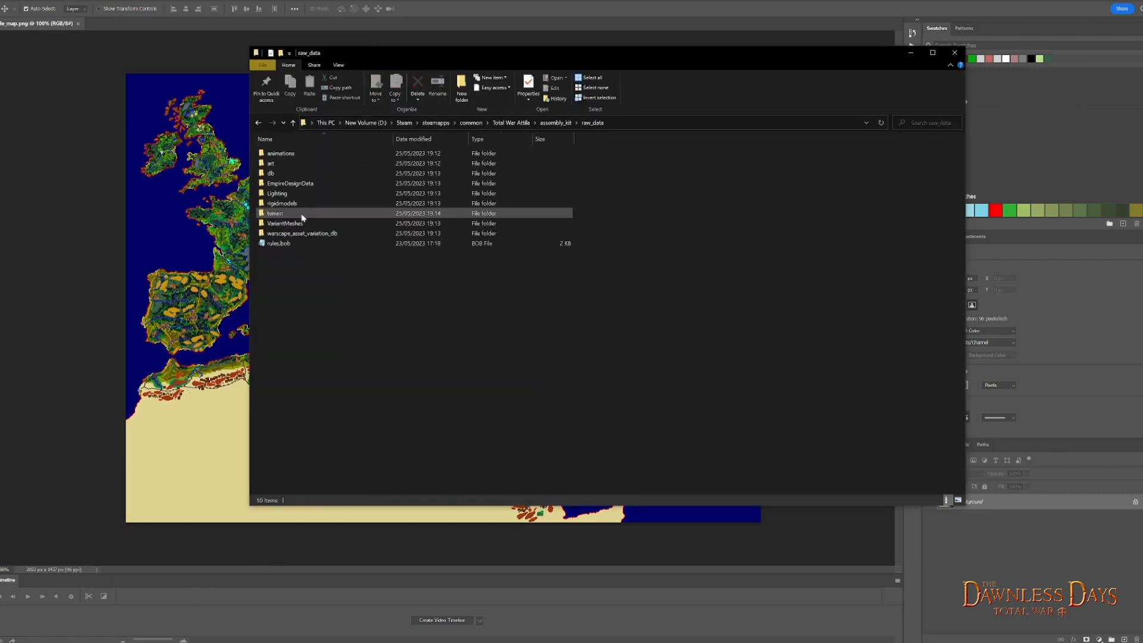
{"action": "double_click", "coordinate": [294, 215]}
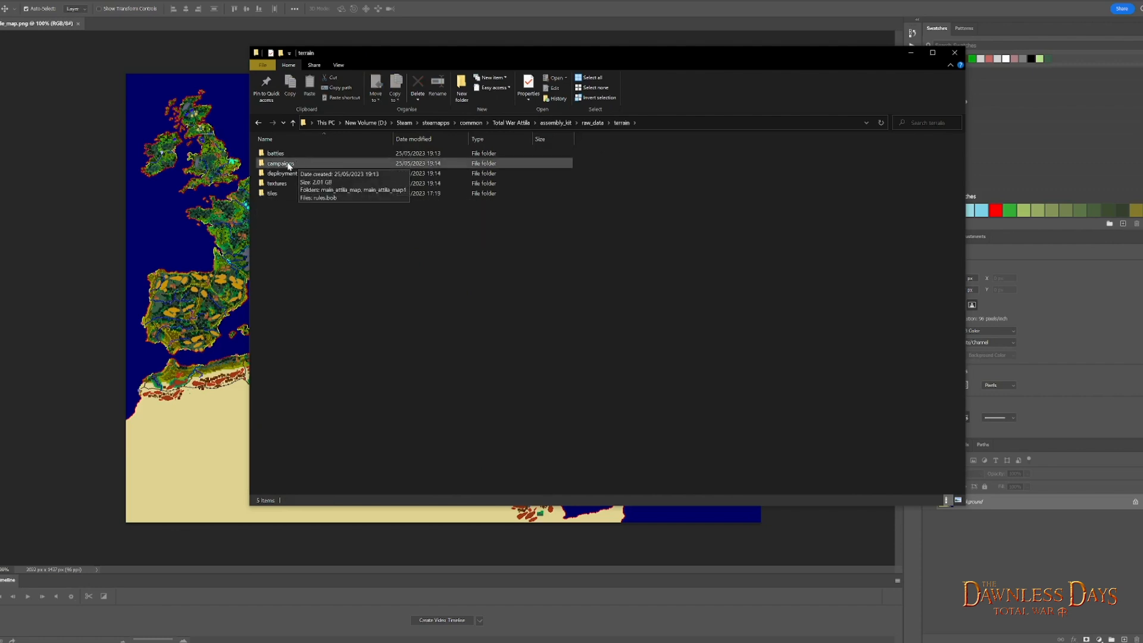
{"action": "double_click", "coordinate": [288, 165]}
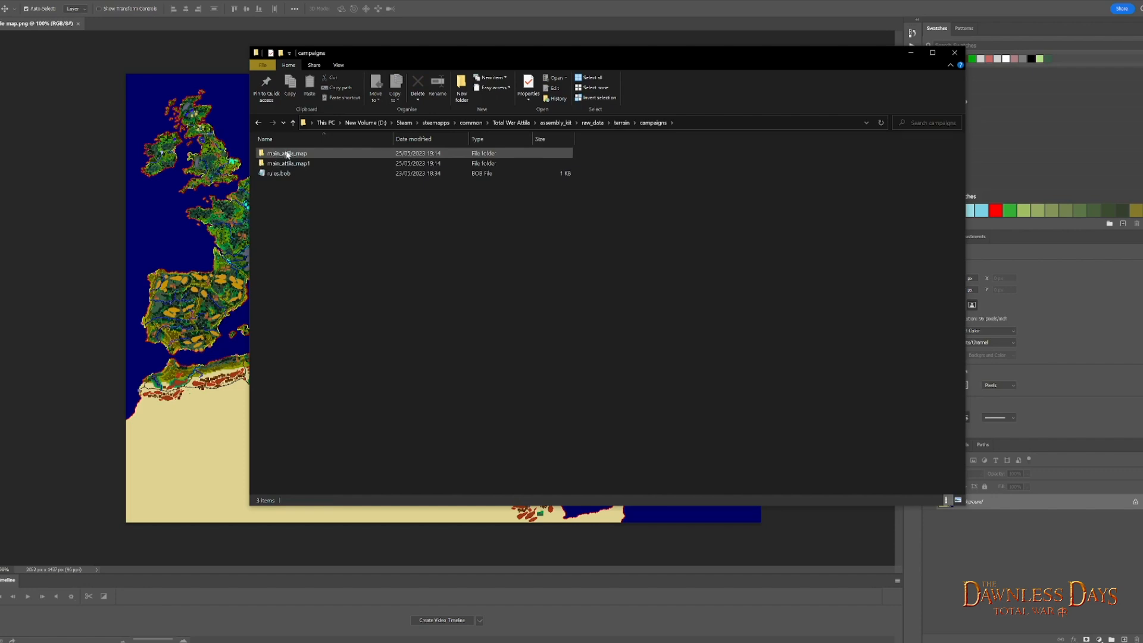
{"action": "mouse_move", "coordinate": [274, 167]}
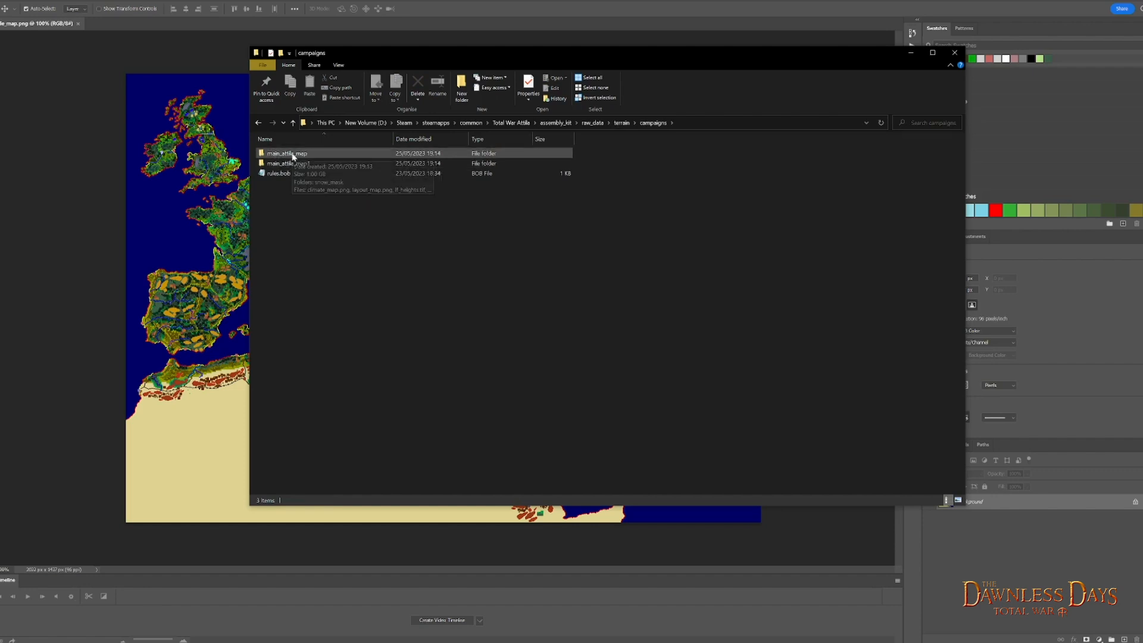
{"action": "double_click", "coordinate": [279, 155]}
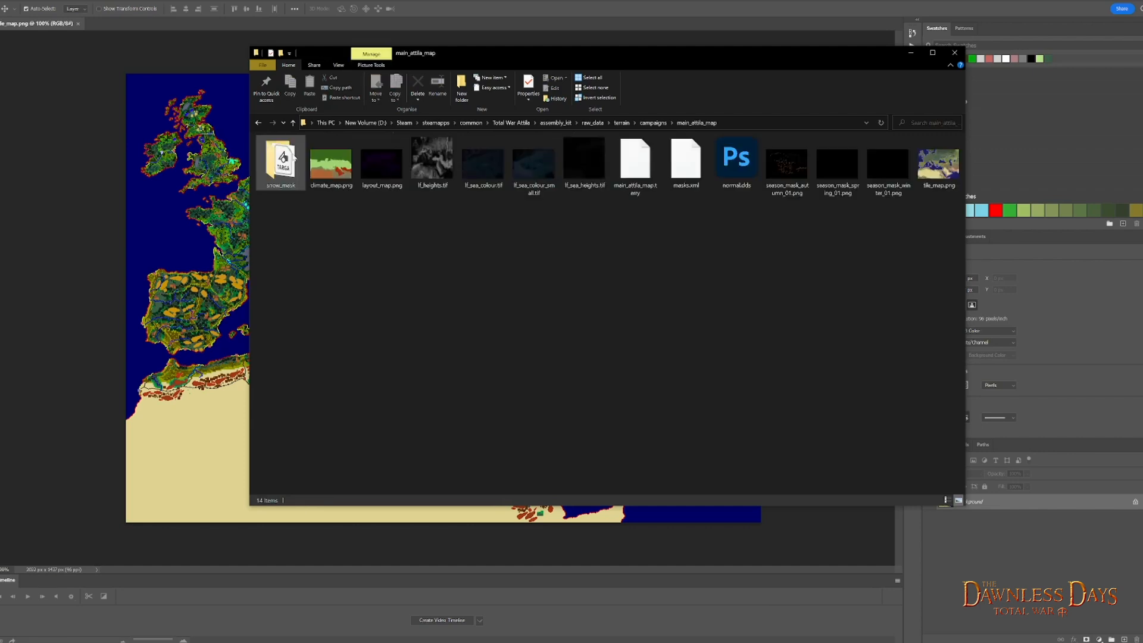
- Open the campaign's tile_map.png from the main_attila_map folder in Photoshop
{"action": "left_click", "coordinate": [936, 173]}
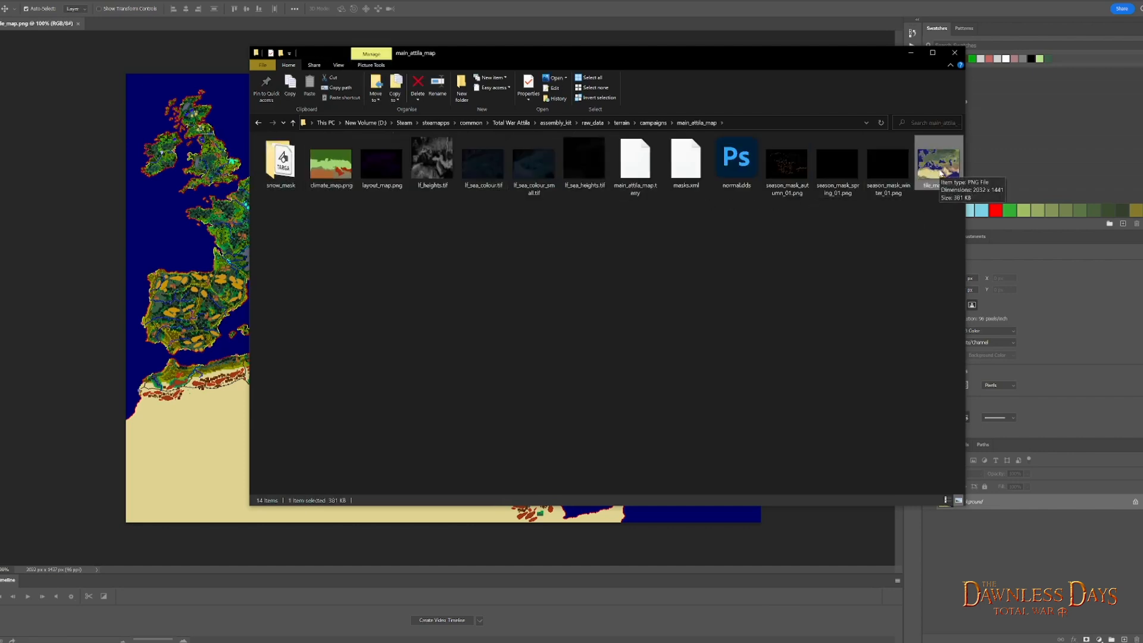
{"action": "right_click", "coordinate": [935, 168]}
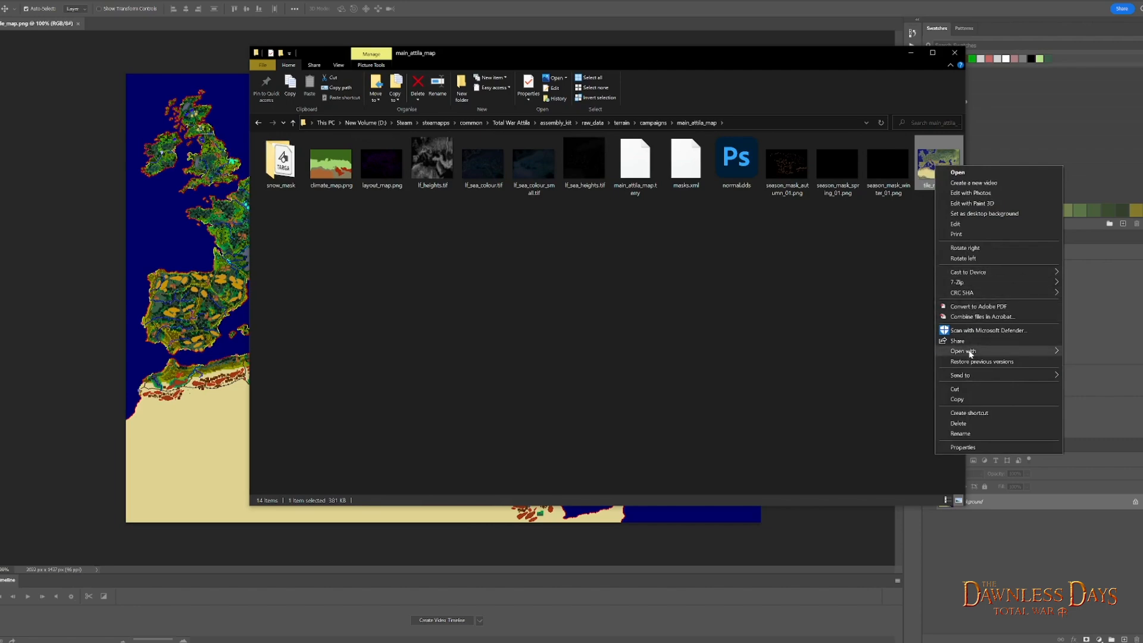
{"action": "mouse_move", "coordinate": [976, 351]}
{"action": "left_click", "coordinate": [881, 363]}
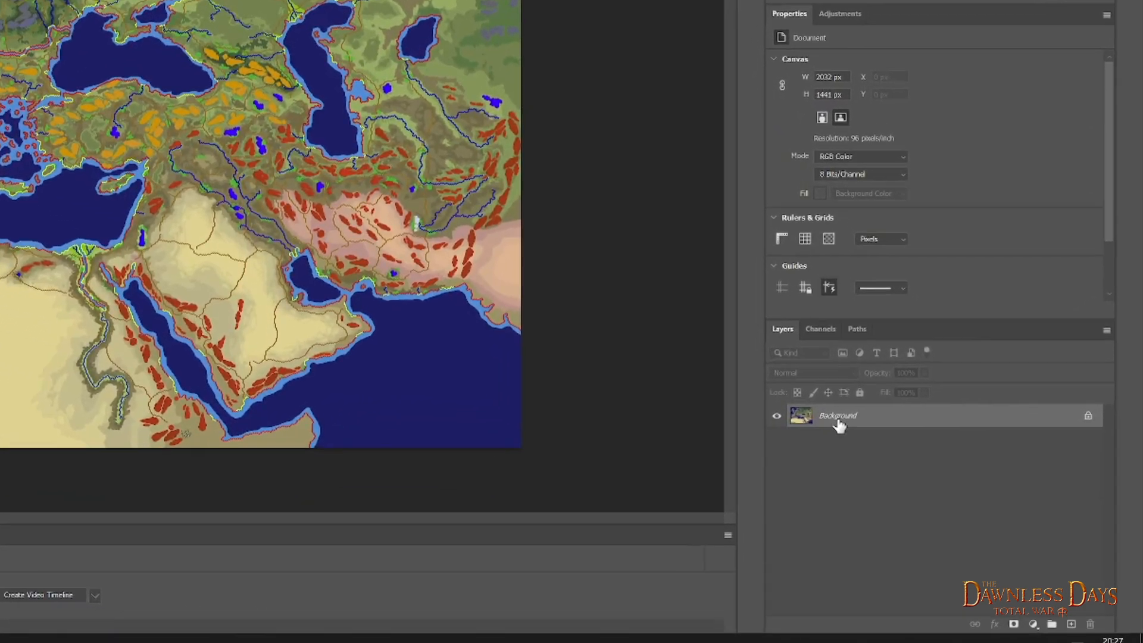
- Duplicate the campaign map's Background layer into the battle tile_map.png document under the name "campaign"
{"action": "right_click", "coordinate": [839, 422]}
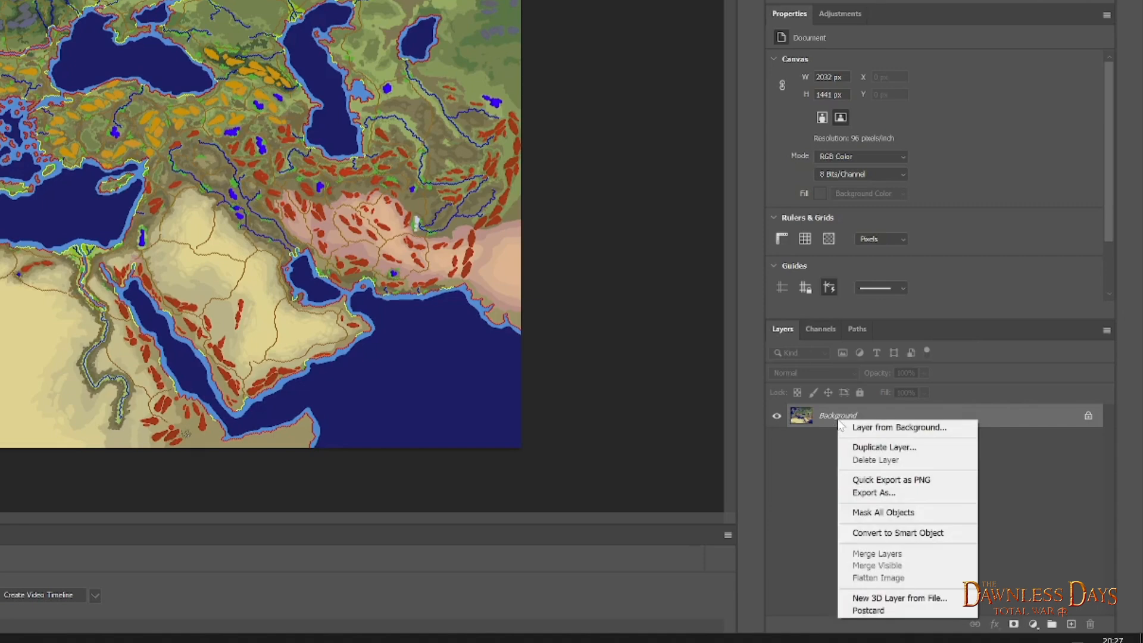
{"action": "left_click", "coordinate": [859, 447]}
{"action": "left_click", "coordinate": [262, 118]}
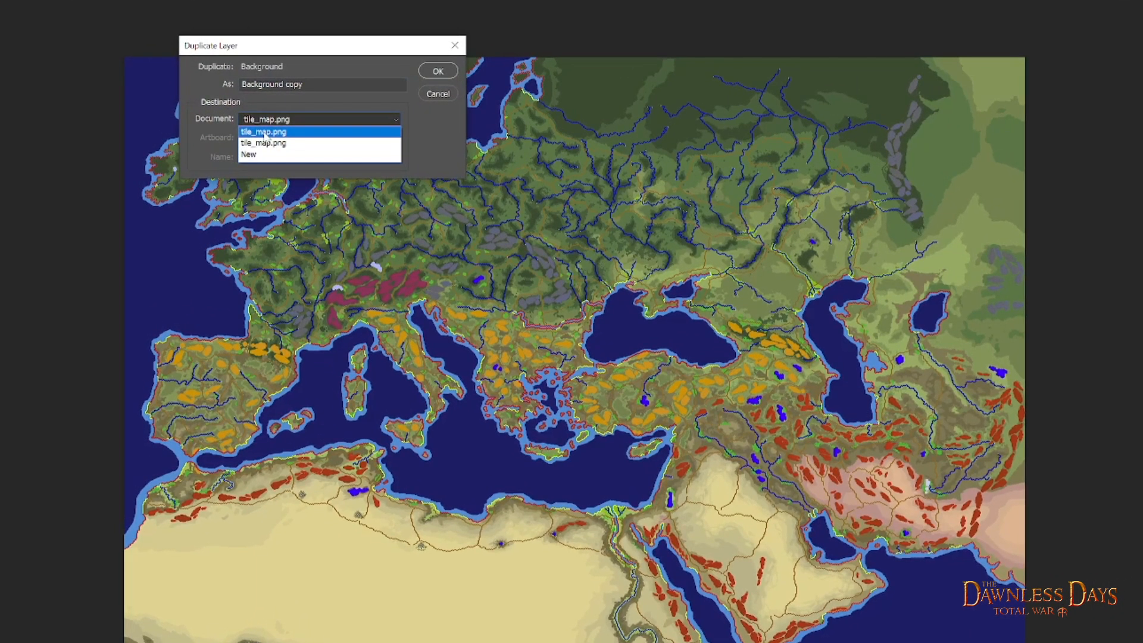
{"action": "left_click", "coordinate": [264, 132]}
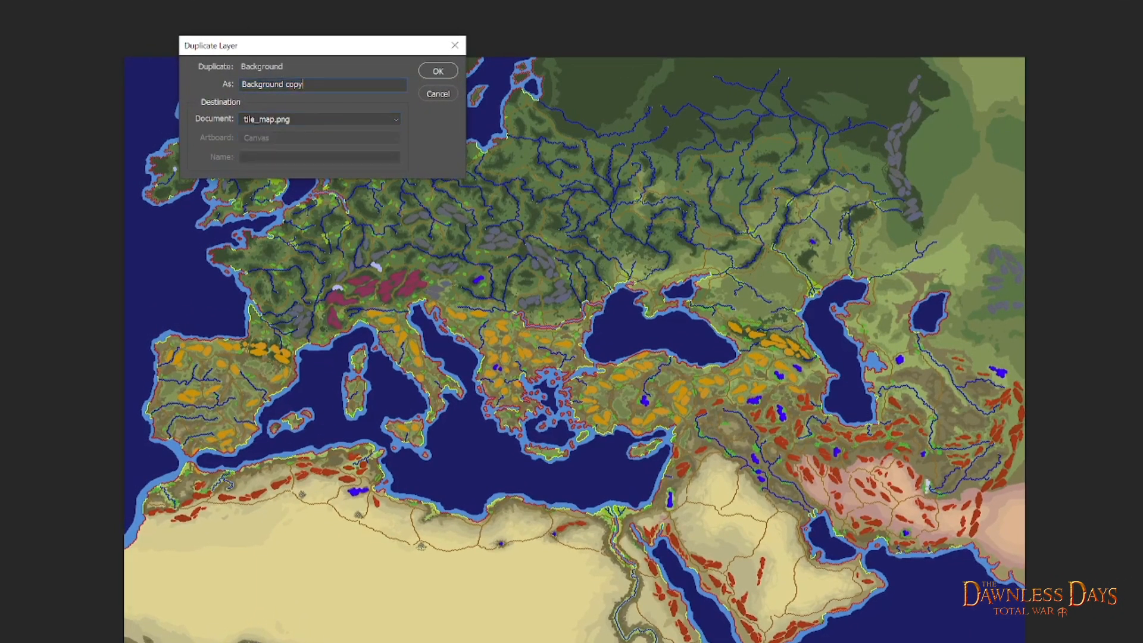
{"action": "type", "text": "cmap"}
{"action": "key", "text": "BackSpace"}
{"action": "key", "text": "BackSpace"}
{"action": "key", "text": "BackSpace"}
{"action": "type", "text": "ampaign"}
{"action": "left_click", "coordinate": [438, 73]}
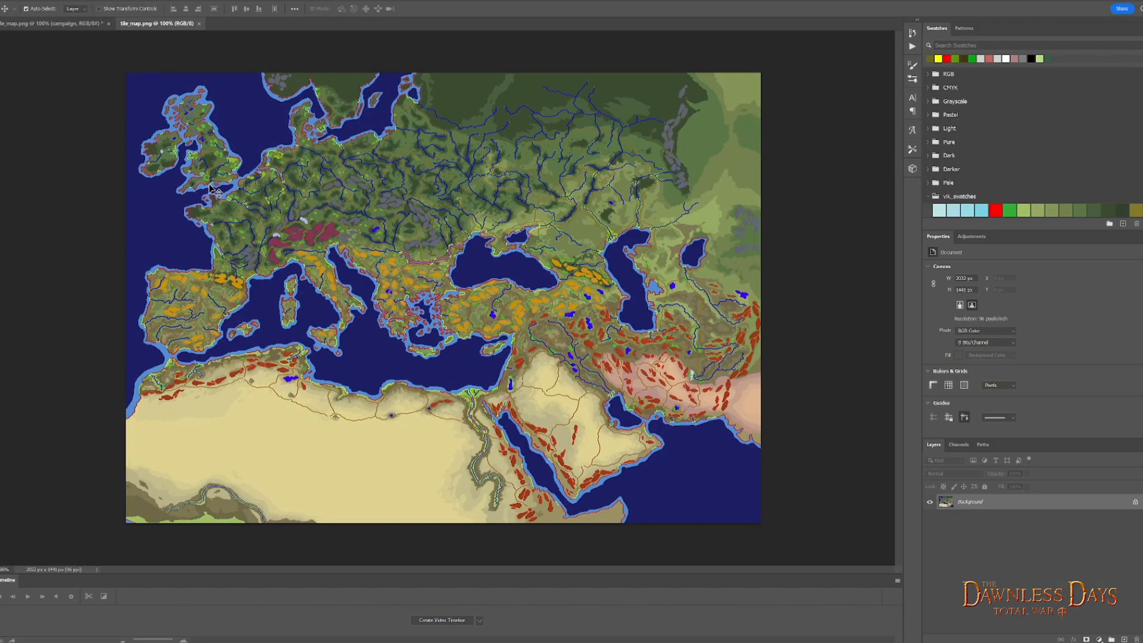
- In the battle tile map, compare northern Britain's tiles with and without the campaign layer, leaving that layer hidden
{"action": "left_click", "coordinate": [67, 27]}
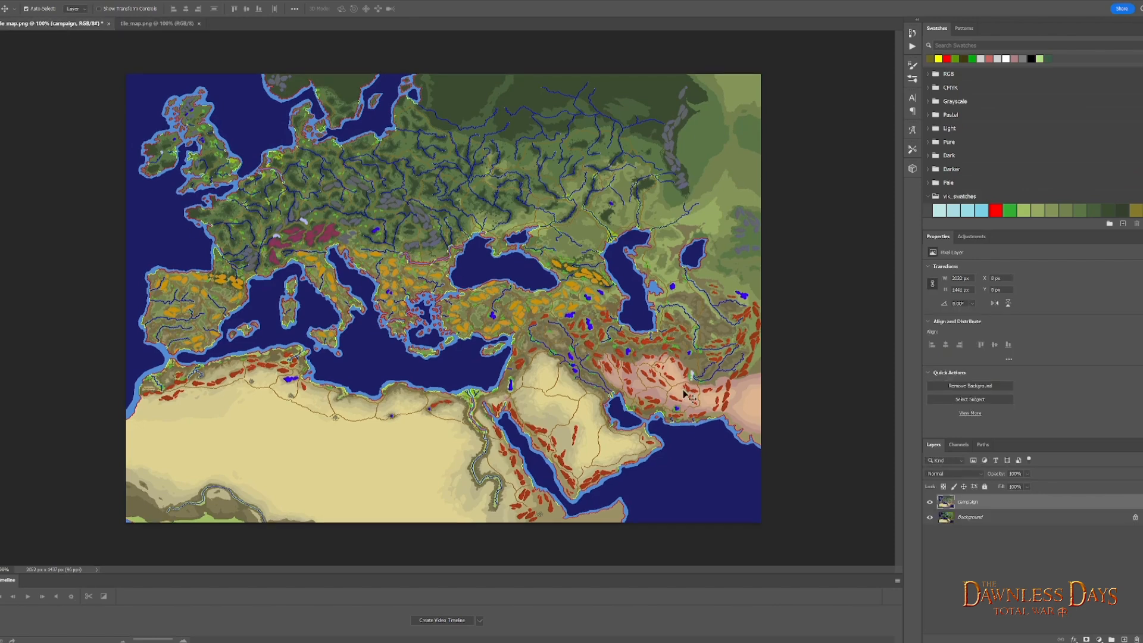
{"action": "left_click", "coordinate": [930, 503]}
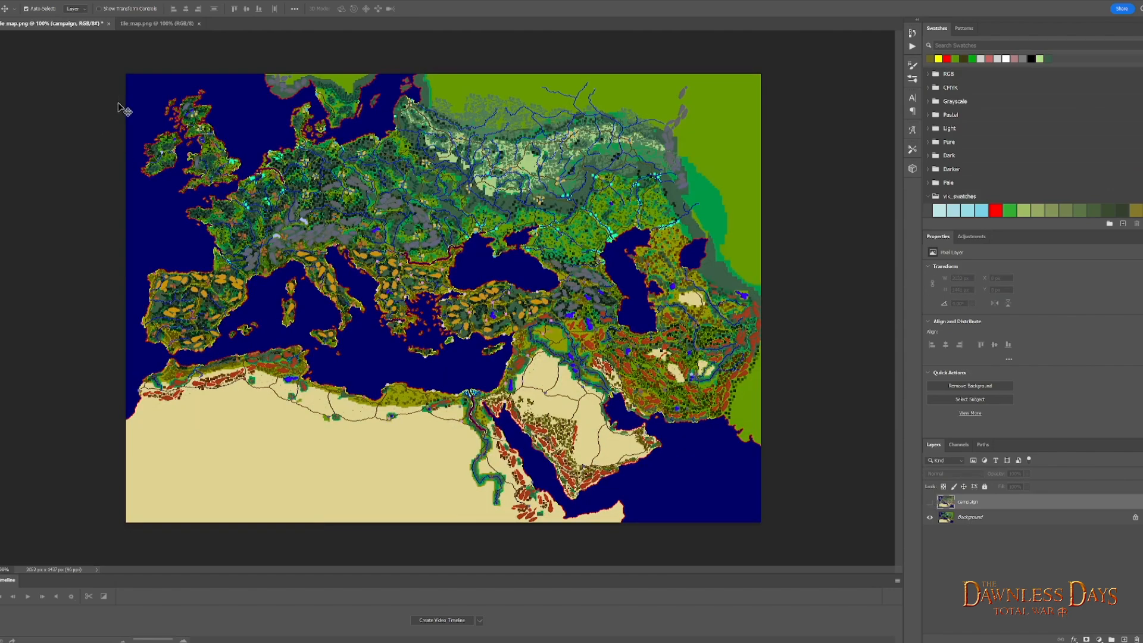
{"action": "scroll", "coordinate": [118, 105], "scroll_direction": "up", "scroll_amount": 10}
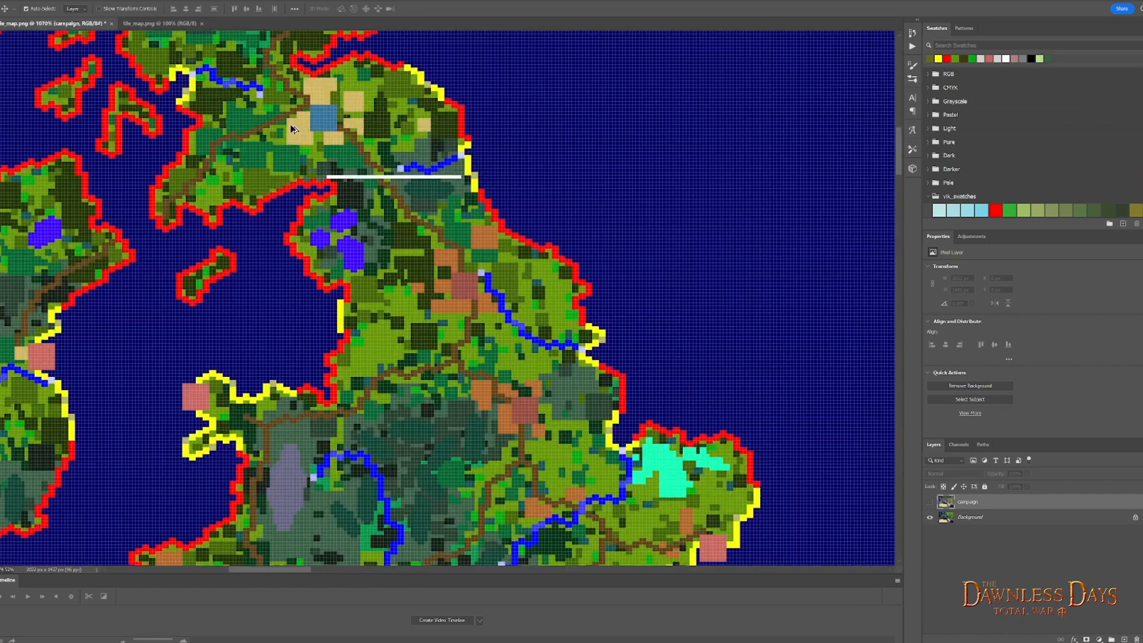
{"action": "scroll", "coordinate": [220, 141], "scroll_direction": "up", "scroll_amount": 3}
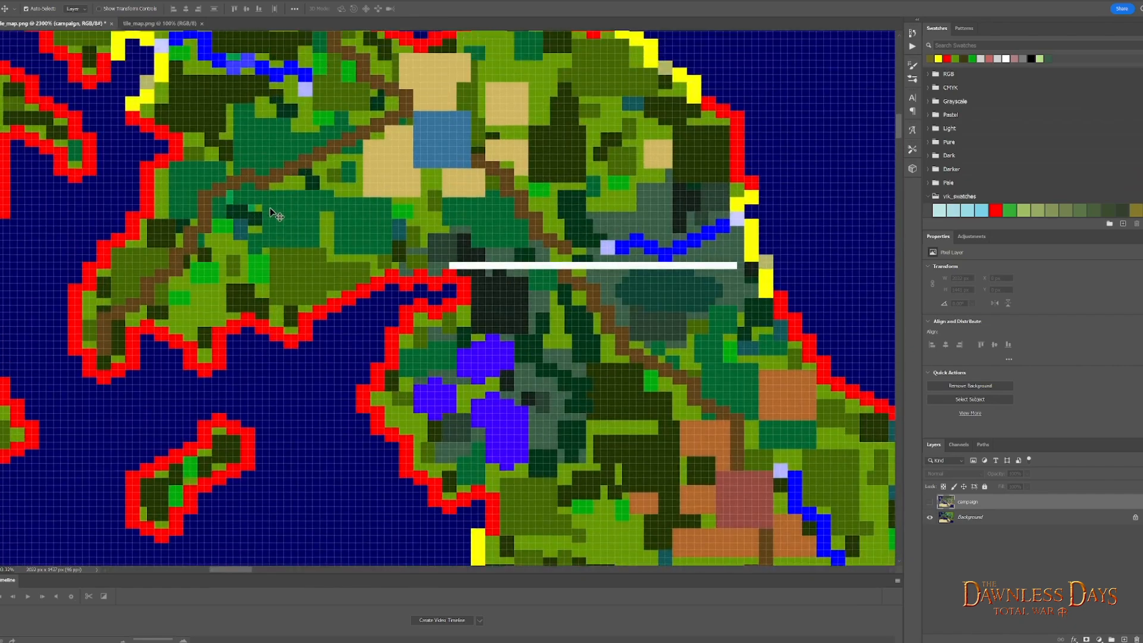
{"action": "scroll", "coordinate": [273, 219], "scroll_direction": "up", "scroll_amount": 3}
{"action": "scroll", "coordinate": [333, 268], "scroll_direction": "left", "scroll_amount": 3}
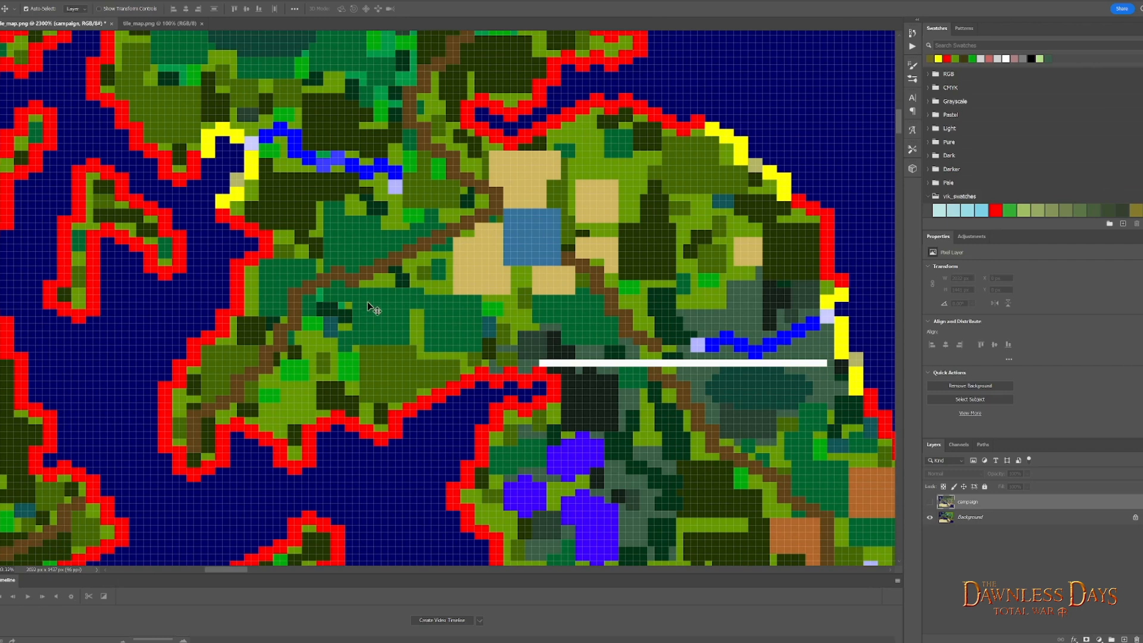
{"action": "left_click", "coordinate": [929, 502]}
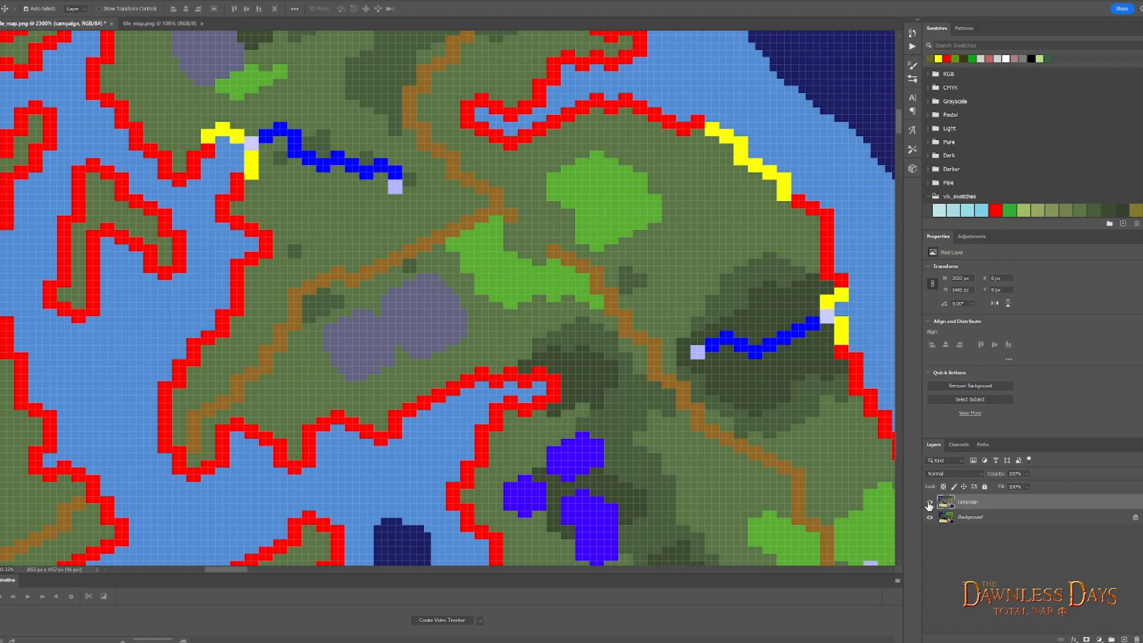
{"action": "left_click", "coordinate": [929, 503]}
- Examine the battle tile map from Britain across to the Alps, ending close up on the small purple-grey mountain patch
{"action": "scroll", "coordinate": [584, 401], "scroll_direction": "down", "scroll_amount": 4}
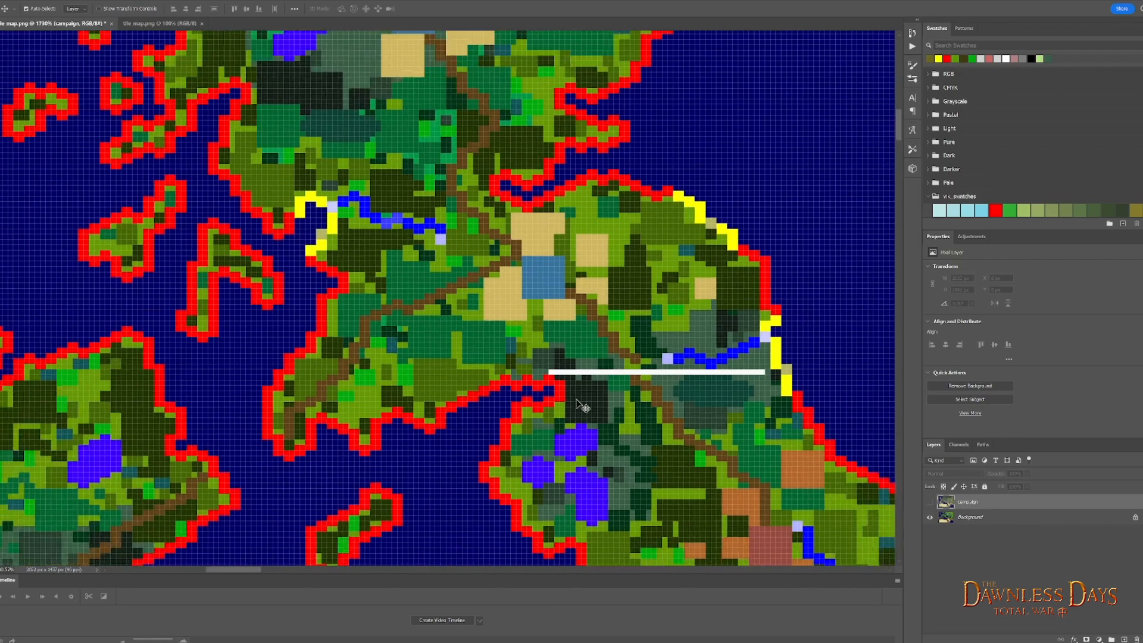
{"action": "scroll", "coordinate": [589, 401], "scroll_direction": "down", "scroll_amount": 3}
{"action": "scroll", "coordinate": [625, 396], "scroll_direction": "up", "scroll_amount": 2}
{"action": "scroll", "coordinate": [624, 393], "scroll_direction": "right", "scroll_amount": 3}
{"action": "scroll", "coordinate": [623, 393], "scroll_direction": "down", "scroll_amount": 7}
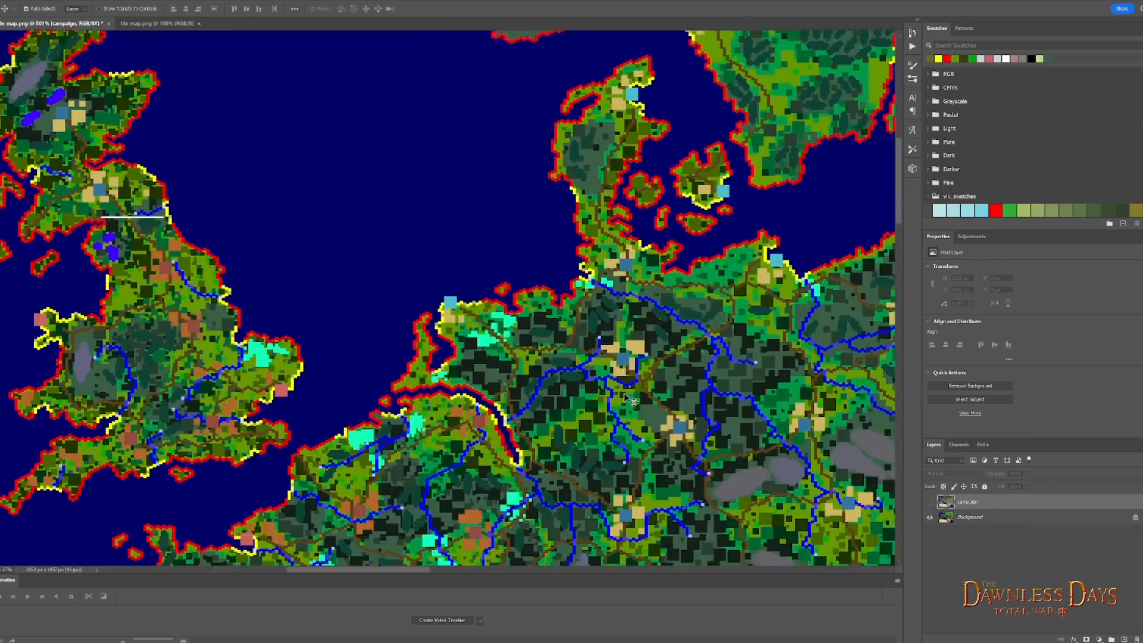
{"action": "scroll", "coordinate": [623, 393], "scroll_direction": "down", "scroll_amount": 3}
{"action": "scroll", "coordinate": [624, 393], "scroll_direction": "right", "scroll_amount": 2}
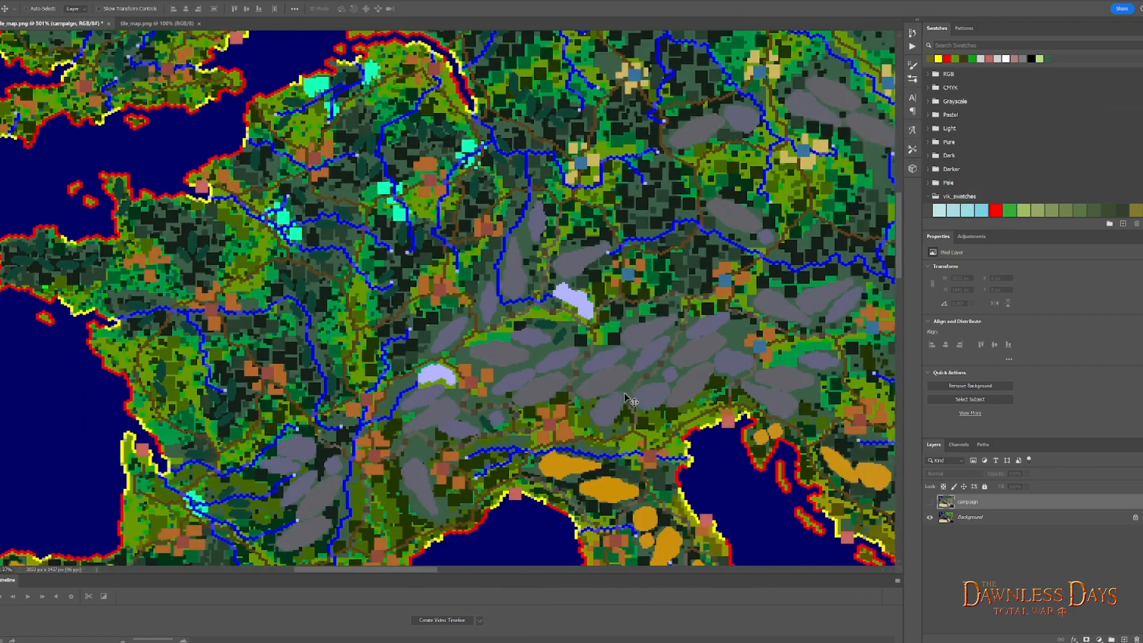
{"action": "scroll", "coordinate": [625, 398], "scroll_direction": "right", "scroll_amount": 1}
{"action": "scroll", "coordinate": [373, 428], "scroll_direction": "up", "scroll_amount": 8}
{"action": "scroll", "coordinate": [413, 428], "scroll_direction": "up", "scroll_amount": 2}
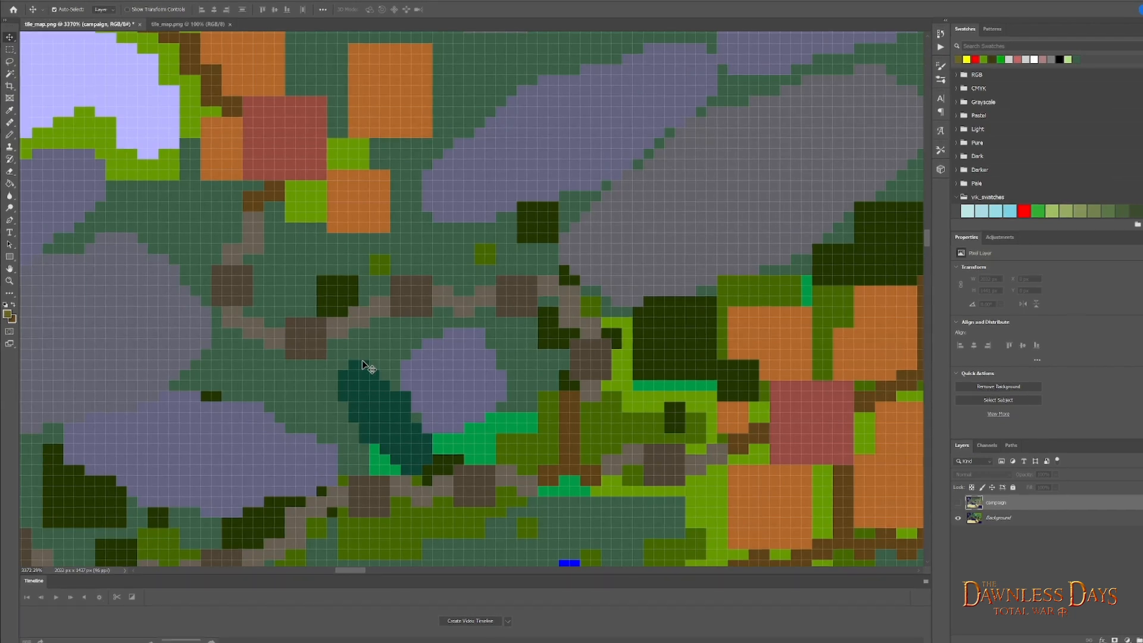
- Select the small purple-grey Alpine mountain patch on the Background layer by colour and put it on its own new layer
{"action": "left_click", "coordinate": [9, 73]}
{"action": "left_click", "coordinate": [459, 383]}
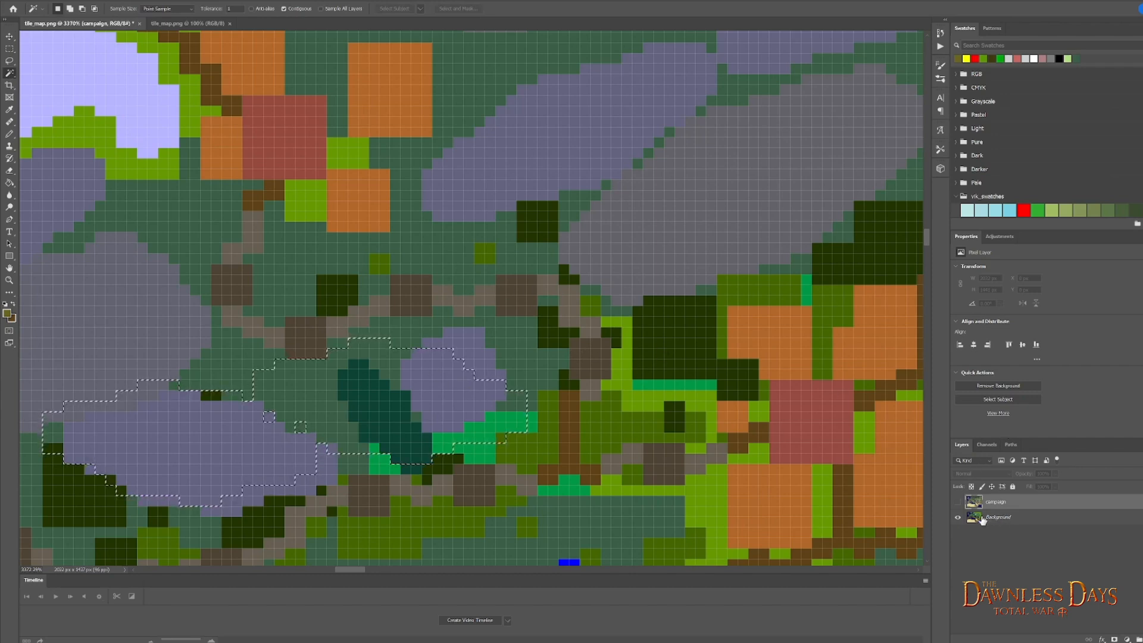
{"action": "left_click", "coordinate": [1006, 518]}
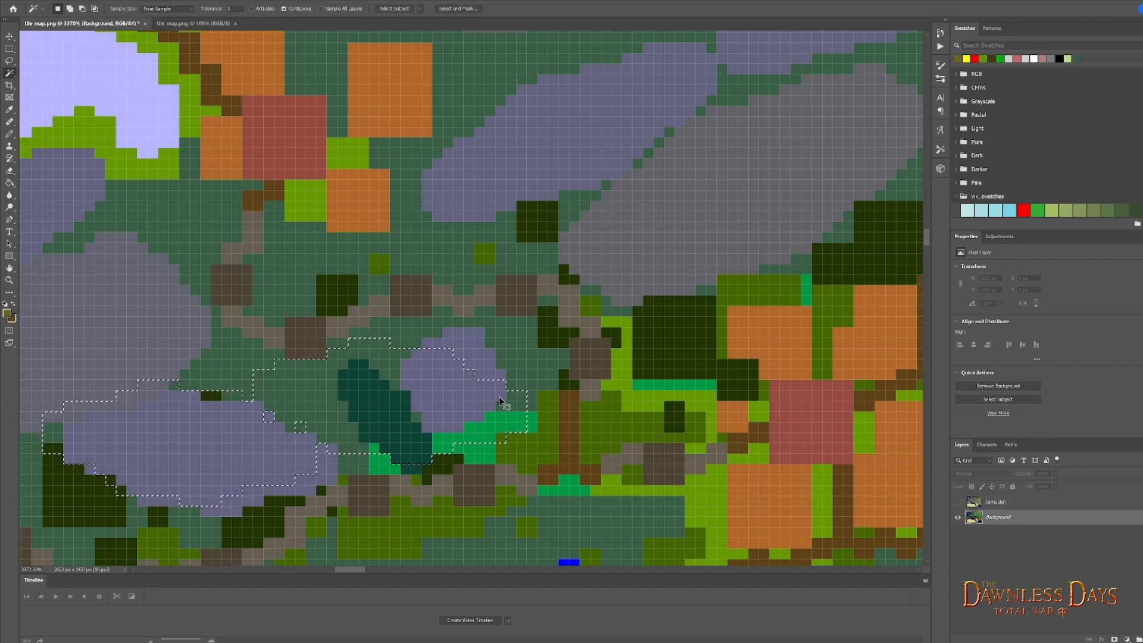
{"action": "key", "text": "ctrl+d"}
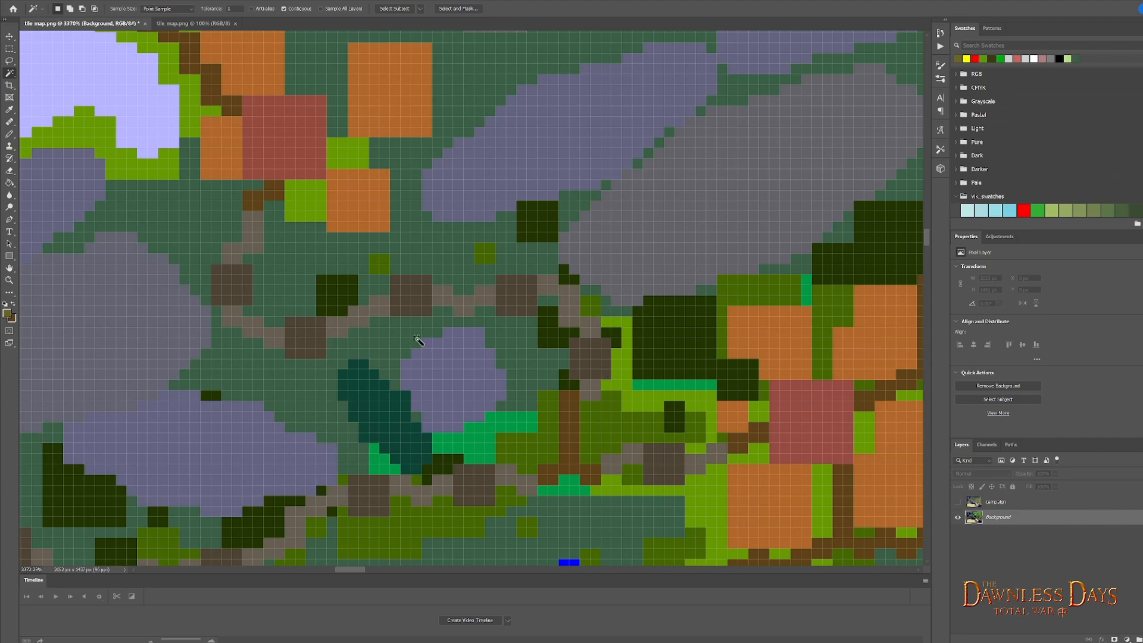
{"action": "left_click", "coordinate": [456, 384]}
{"action": "right_click", "coordinate": [471, 382]}
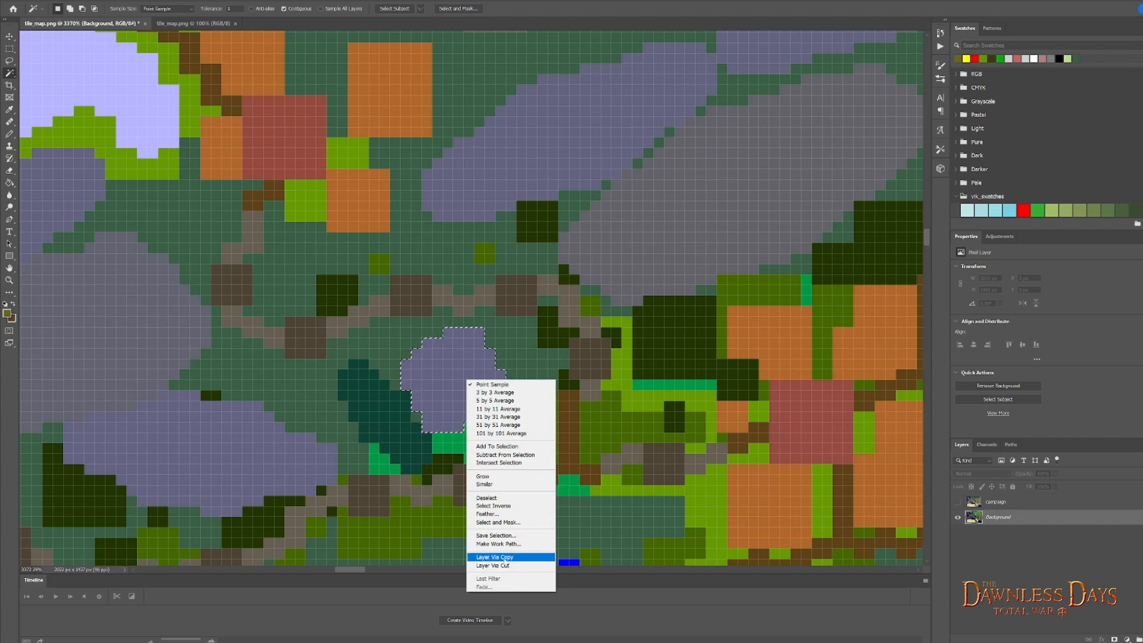
{"action": "left_click", "coordinate": [528, 564]}
- Move the mountain patch's layer from the Alps across the Channel to the southwest of northern Britain
{"action": "key", "text": "v"}
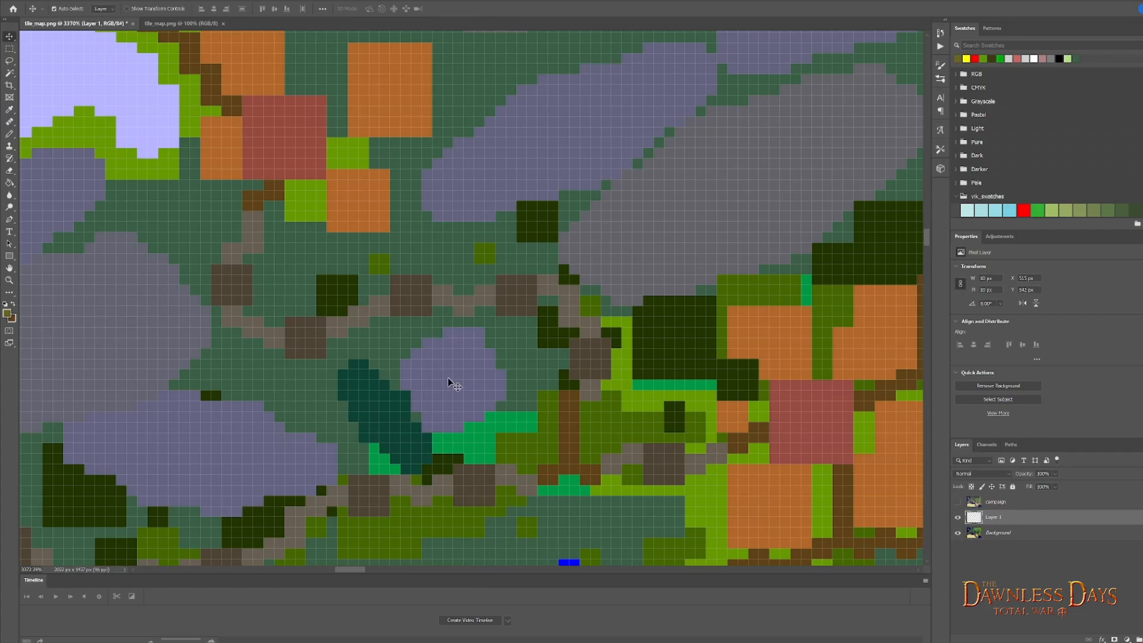
{"action": "scroll", "coordinate": [447, 378], "scroll_direction": "down", "scroll_amount": 15}
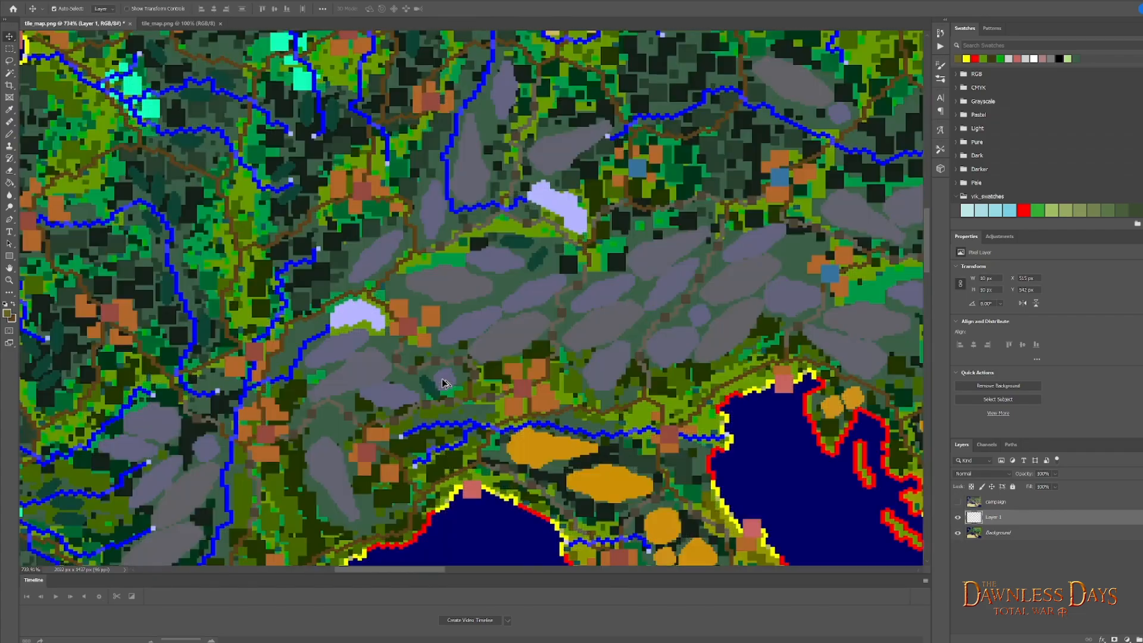
{"action": "scroll", "coordinate": [443, 382], "scroll_direction": "down", "scroll_amount": 2}
{"action": "left_click_drag", "start_coordinate": [447, 384], "coordinate": [307, 235]}
{"action": "left_click_drag", "start_coordinate": [183, 151], "coordinate": [71, 58]}
{"action": "scroll", "coordinate": [141, 156], "scroll_direction": "left", "scroll_amount": 5}
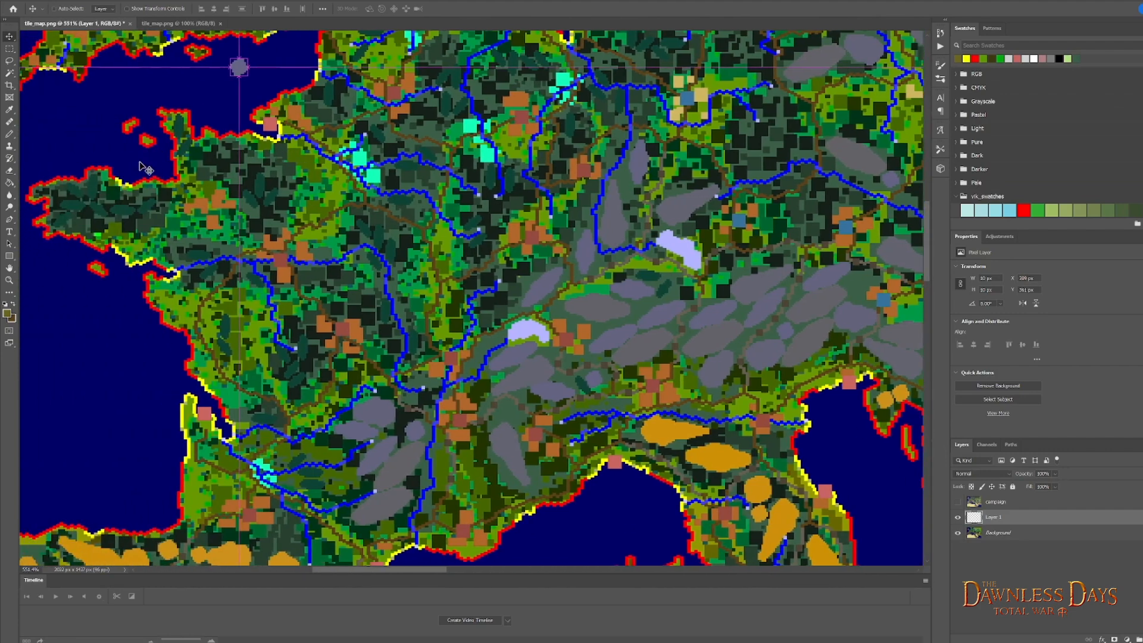
{"action": "scroll", "coordinate": [143, 161], "scroll_direction": "left", "scroll_amount": 8}
{"action": "scroll", "coordinate": [190, 246], "scroll_direction": "up", "scroll_amount": 10}
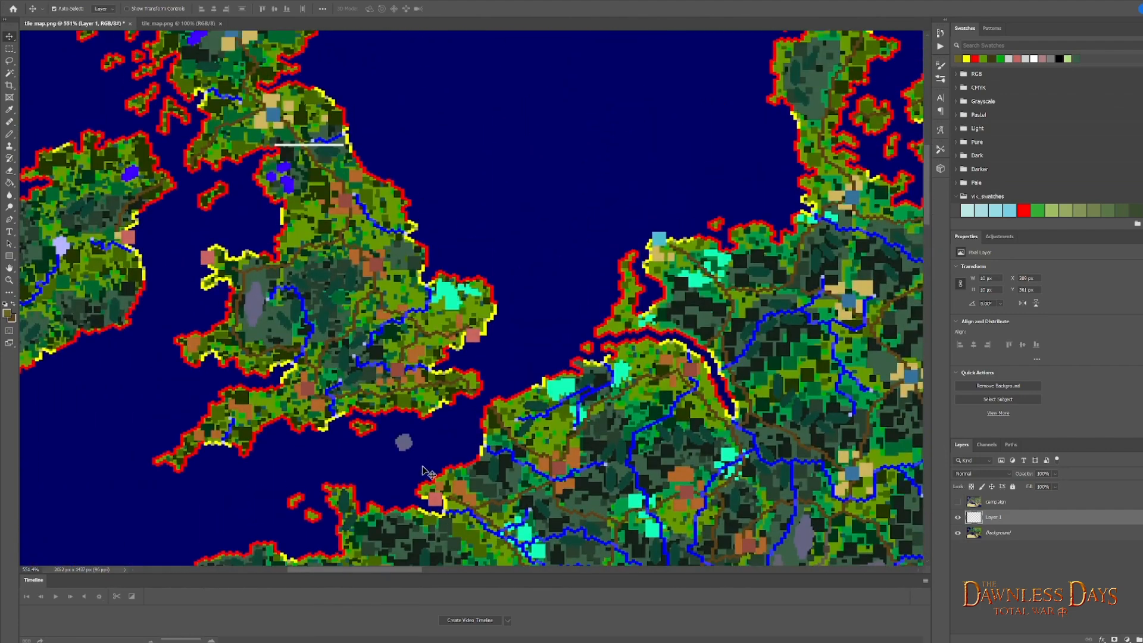
{"action": "left_click_drag", "start_coordinate": [405, 448], "coordinate": [247, 146]}
- Position the mountain patch on the dark green area southwest of the blue settlement square, and show the campaign layer to compare
{"action": "scroll", "coordinate": [248, 146], "scroll_direction": "up", "scroll_amount": 10}
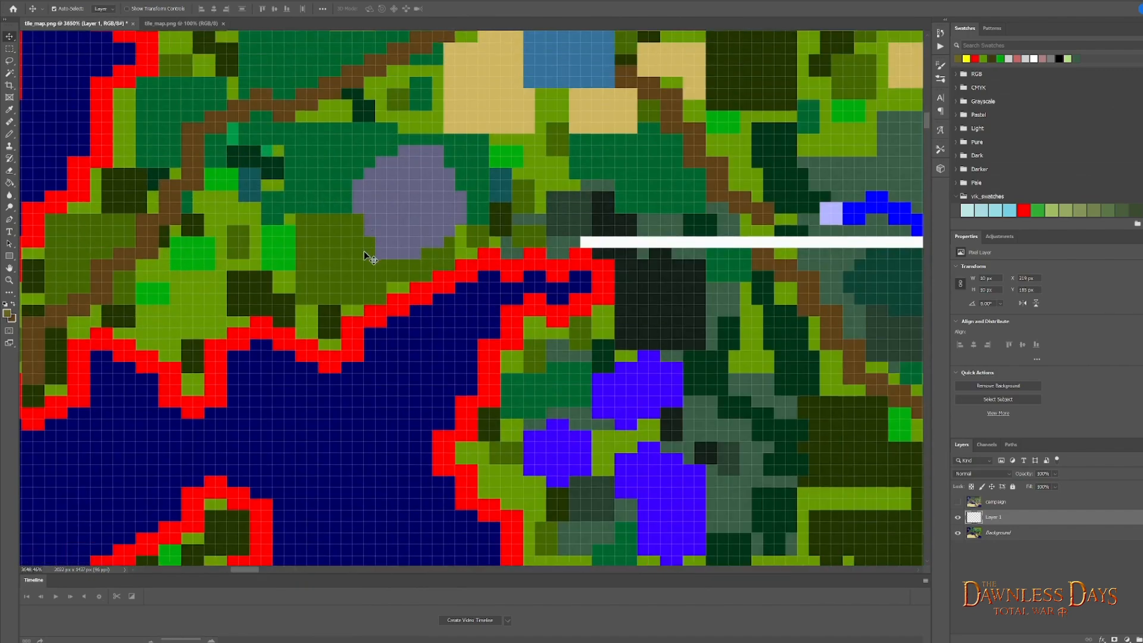
{"action": "scroll", "coordinate": [369, 262], "scroll_direction": "up", "scroll_amount": 3}
{"action": "scroll", "coordinate": [412, 273], "scroll_direction": "left", "scroll_amount": 4}
{"action": "left_click_drag", "start_coordinate": [497, 269], "coordinate": [643, 191]}
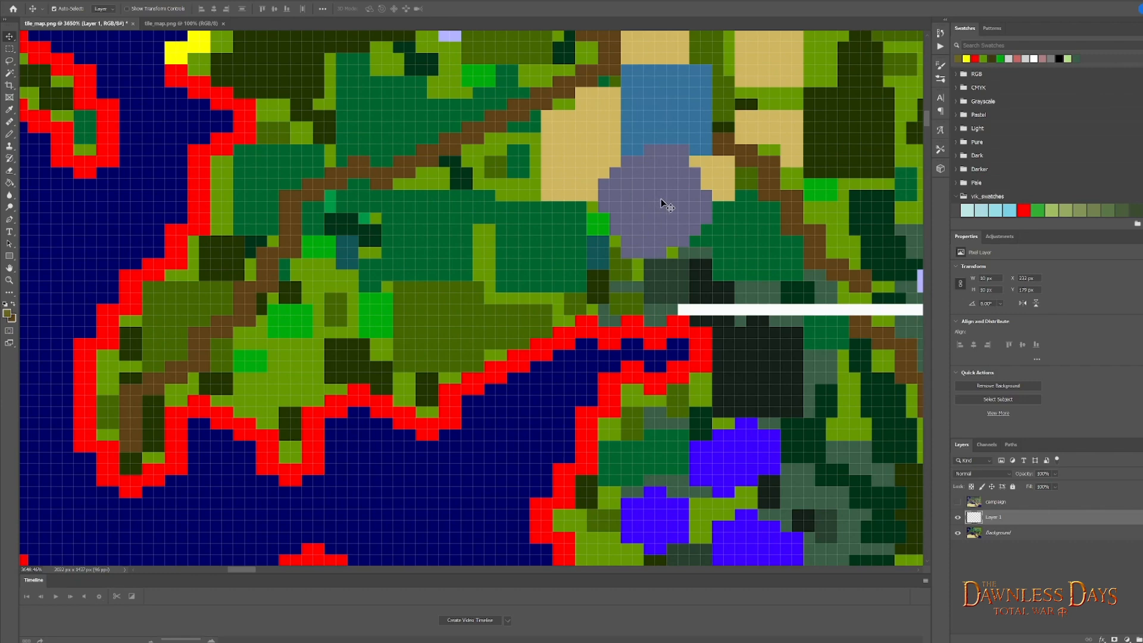
{"action": "left_click_drag", "start_coordinate": [660, 202], "coordinate": [484, 258]}
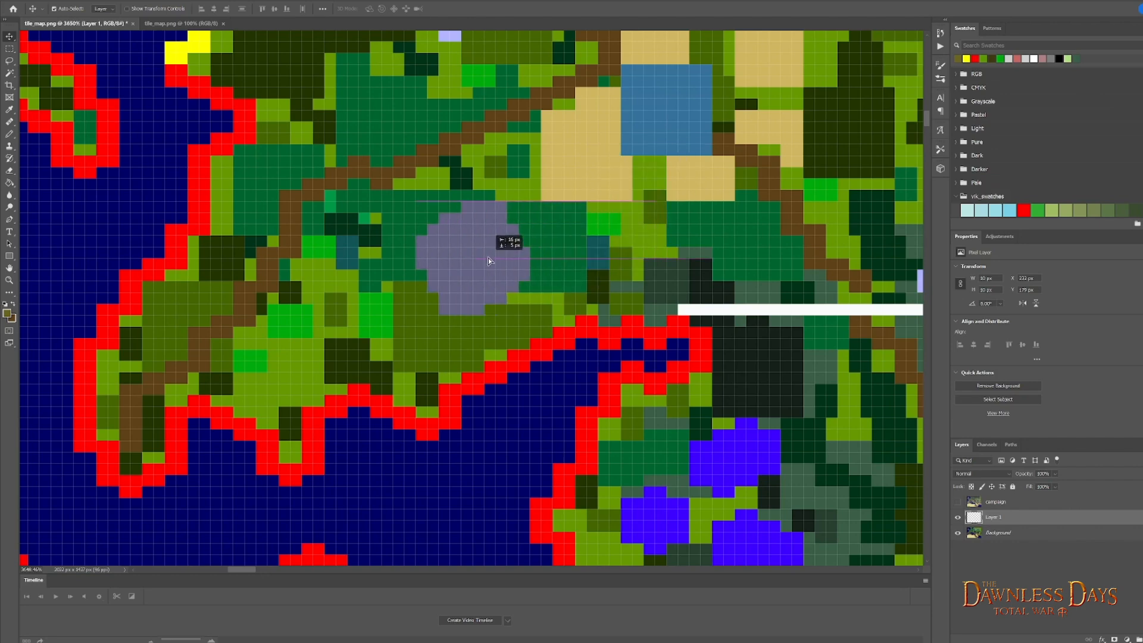
{"action": "left_click", "coordinate": [958, 502]}
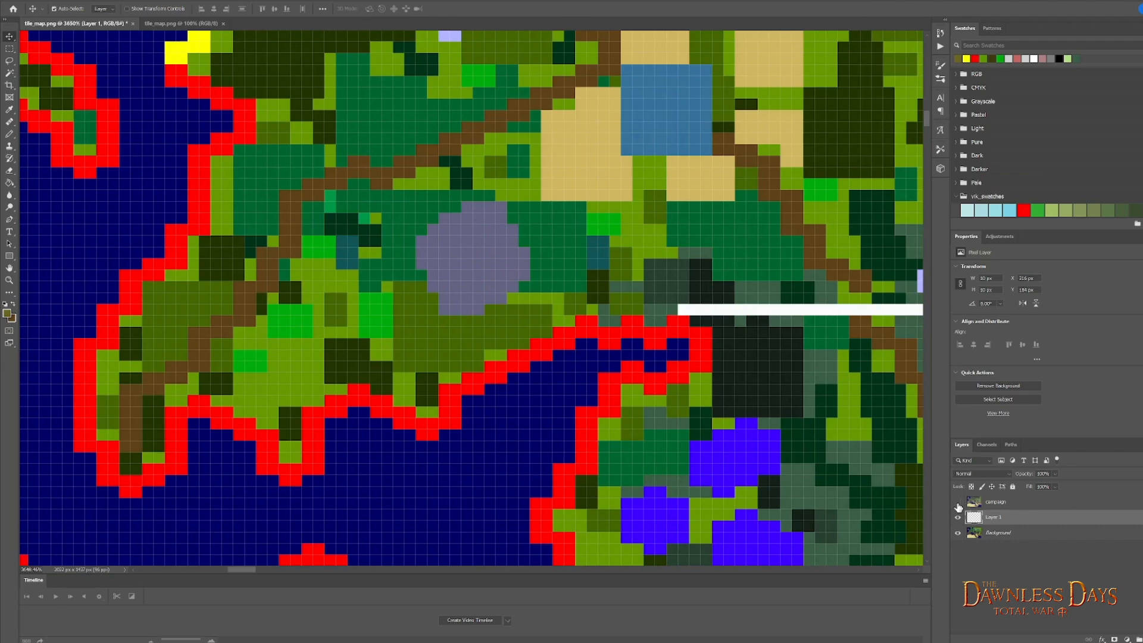
- Compare the mountain patch with the campaign layer, hide that layer and shift the patch slightly northeast to match the mountain's eastern part
{"action": "left_click", "coordinate": [958, 504]}
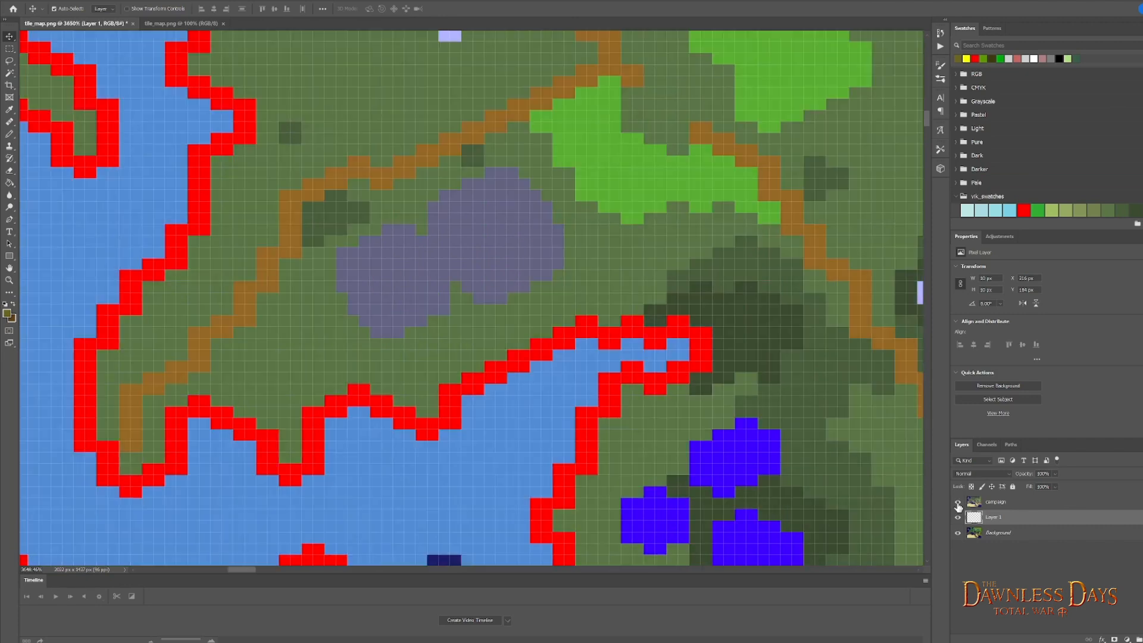
{"action": "left_click", "coordinate": [958, 505]}
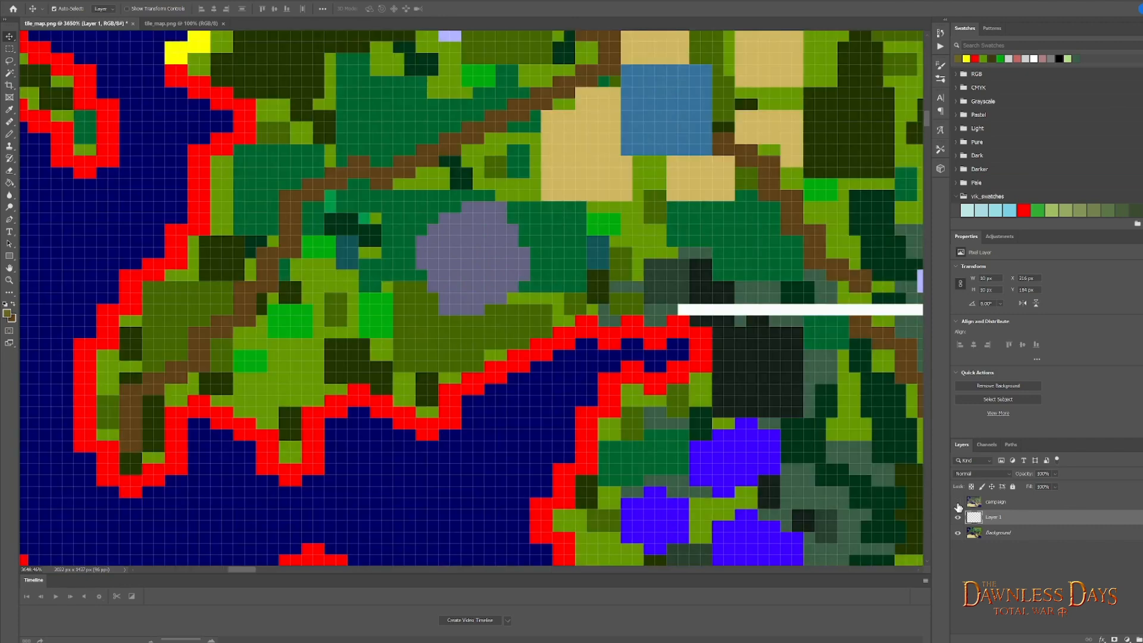
{"action": "left_click", "coordinate": [958, 504]}
{"action": "left_click_drag", "start_coordinate": [471, 263], "coordinate": [491, 242]}
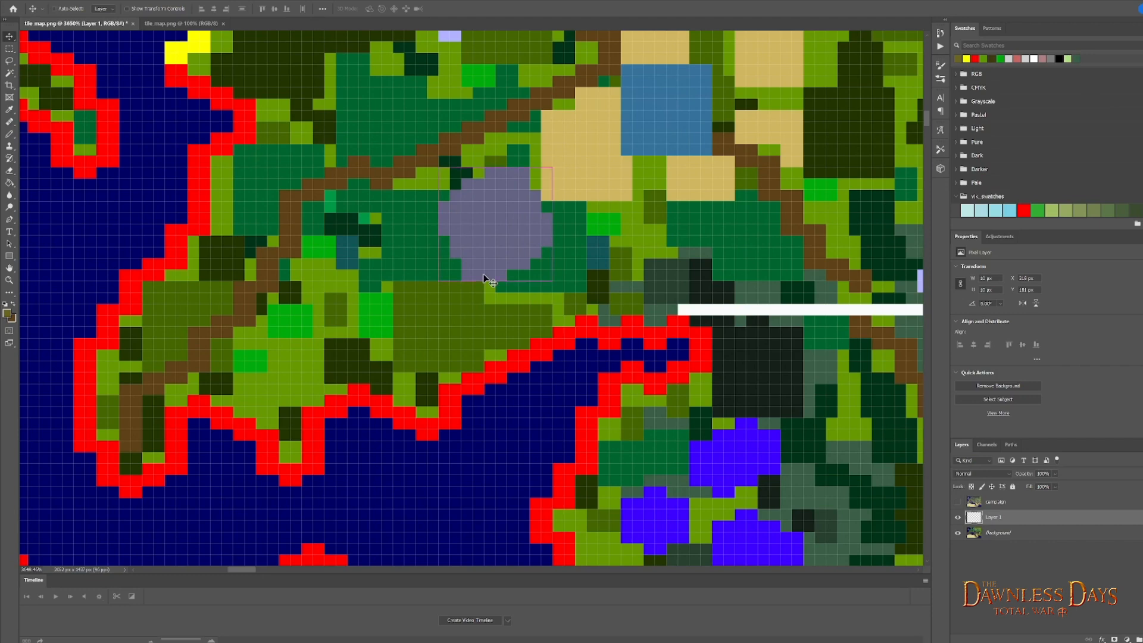
- Duplicate the mountain patch layer and place the copy to the southwest, overlapping the original, checking it against the campaign layer's mountain shape
{"action": "key", "text": "ctrl+j"}
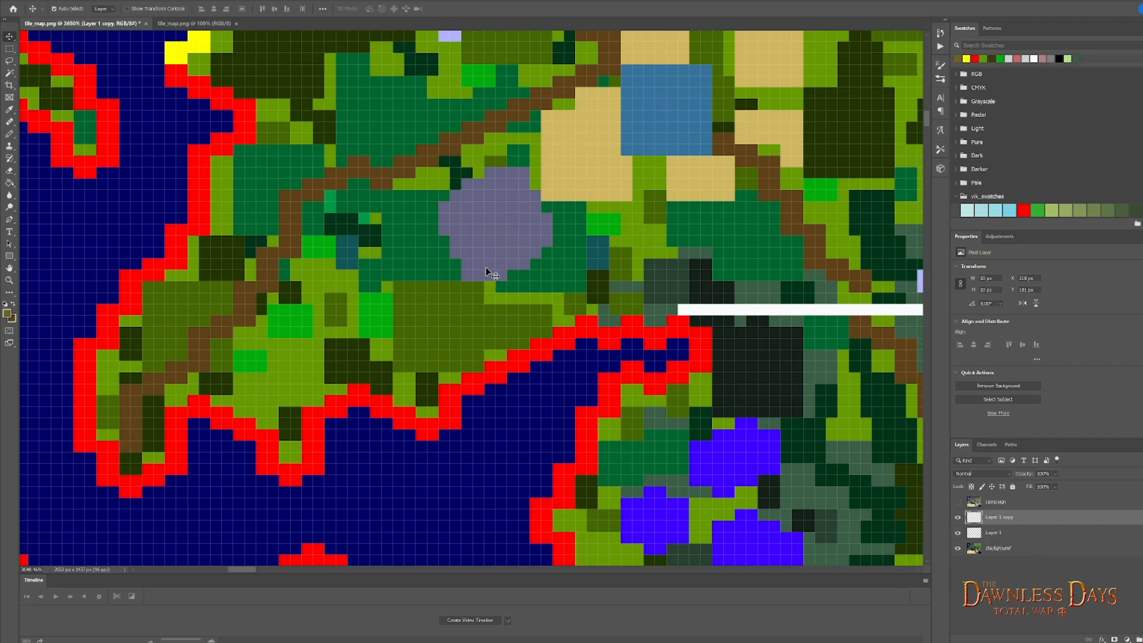
{"action": "left_click_drag", "start_coordinate": [498, 225], "coordinate": [409, 289]}
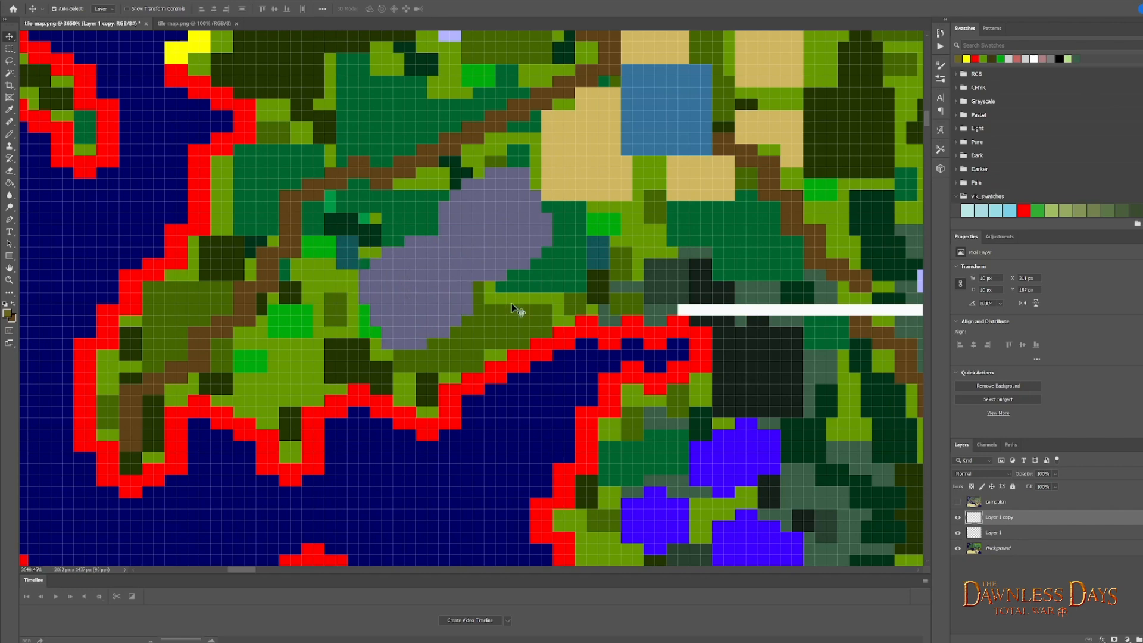
{"action": "left_click", "coordinate": [958, 502]}
{"action": "left_click", "coordinate": [957, 503]}
{"action": "left_click_drag", "start_coordinate": [428, 296], "coordinate": [413, 274]}
{"action": "left_click", "coordinate": [956, 504]}
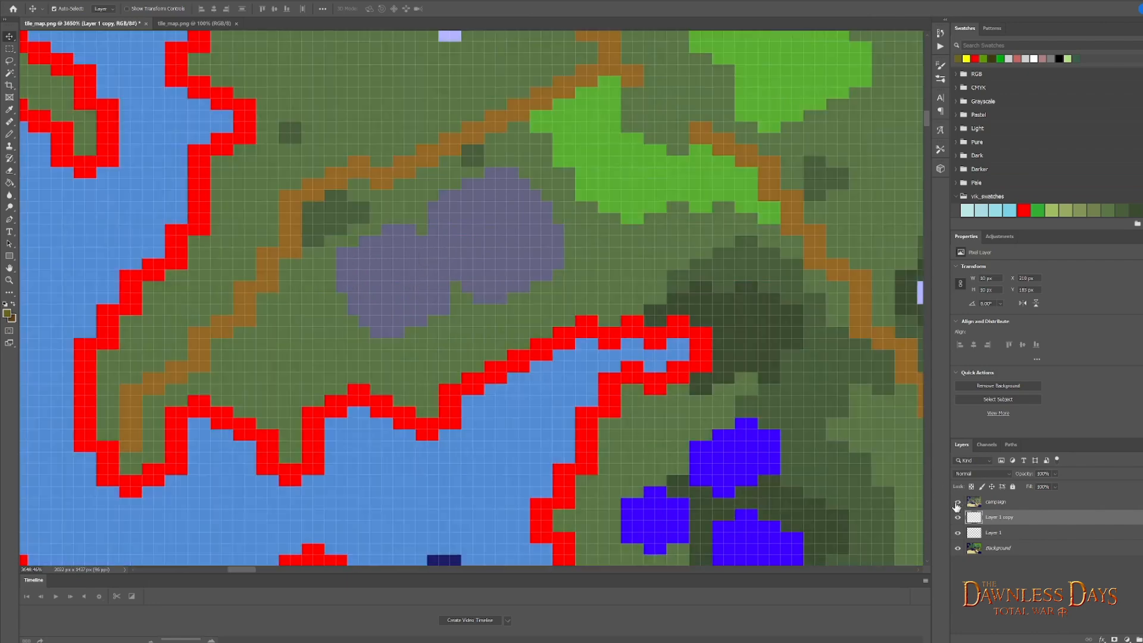
{"action": "left_click", "coordinate": [956, 505]}
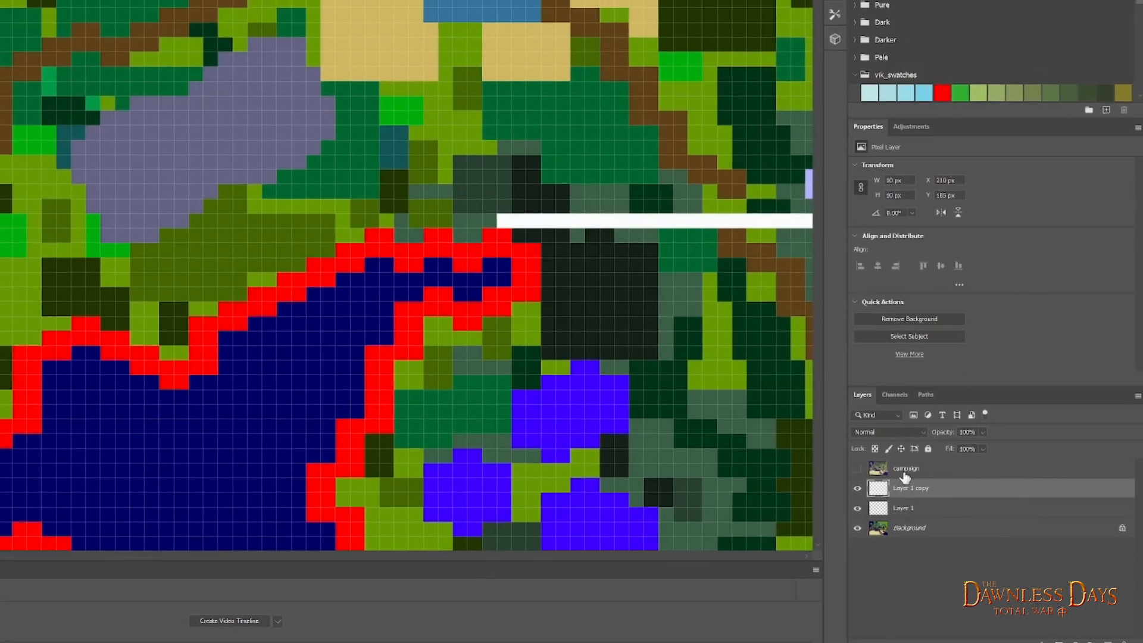
- Delete the campaign layer and merge both mountain patch layers with the Background layer
{"action": "left_click", "coordinate": [905, 470]}
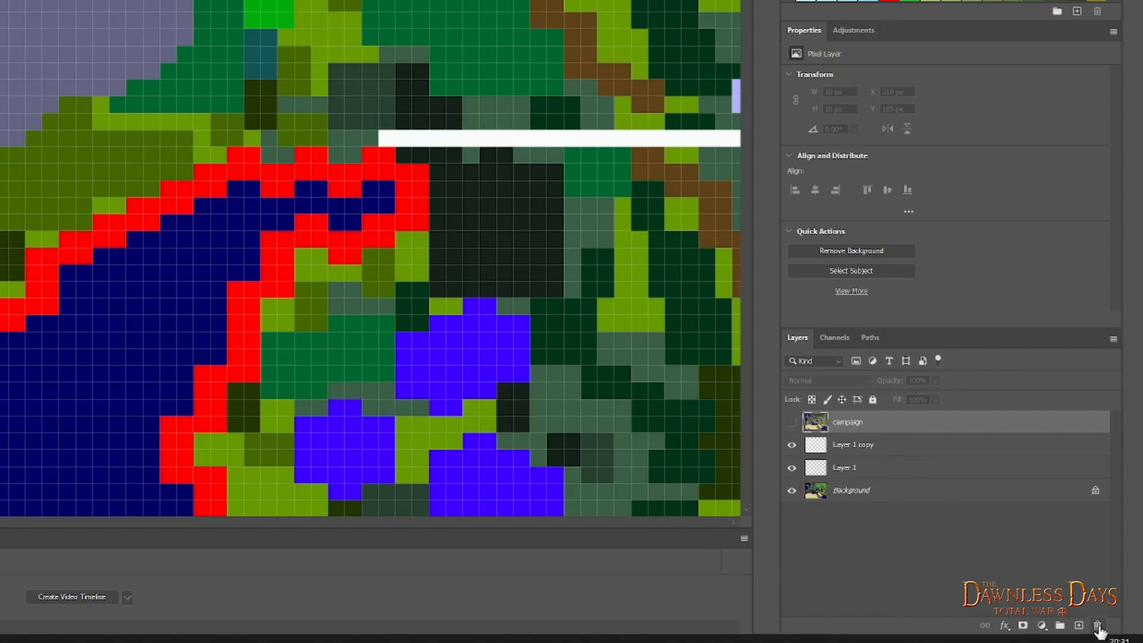
{"action": "left_click", "coordinate": [1096, 628]}
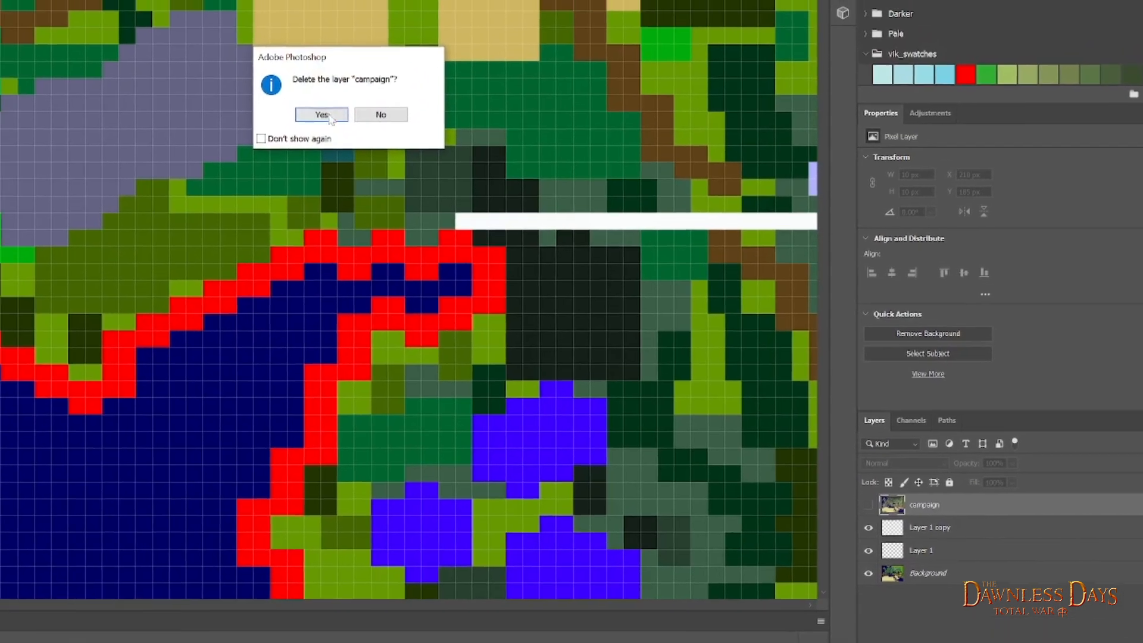
{"action": "left_click", "coordinate": [329, 117]}
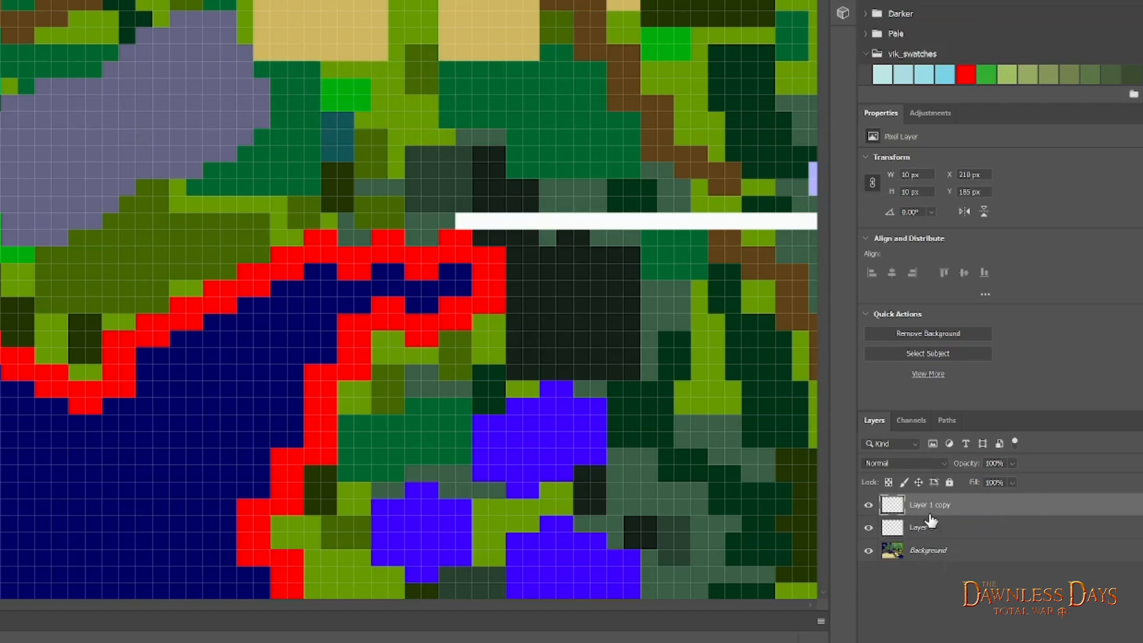
{"action": "left_click", "coordinate": [934, 551], "text": "shift"}
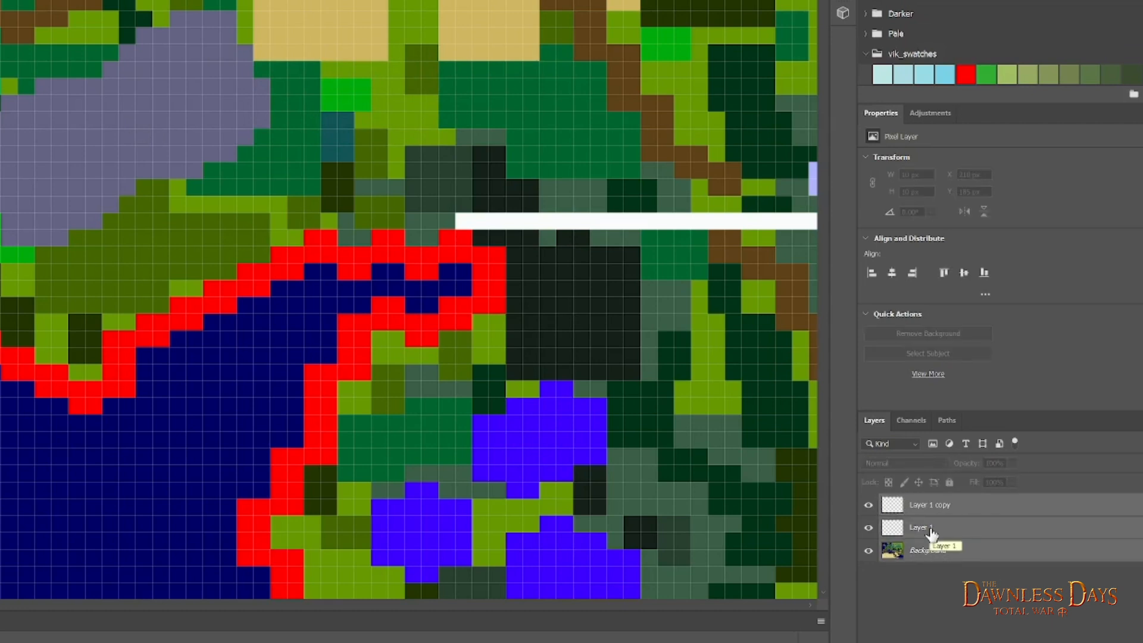
{"action": "right_click", "coordinate": [932, 533]}
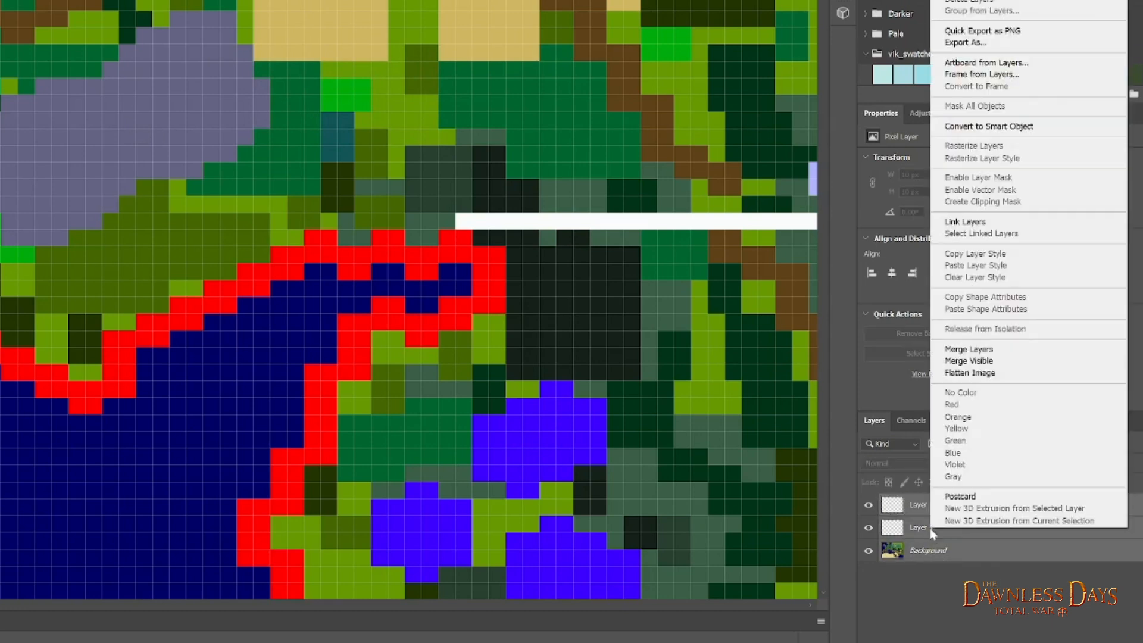
{"action": "left_click", "coordinate": [988, 351]}
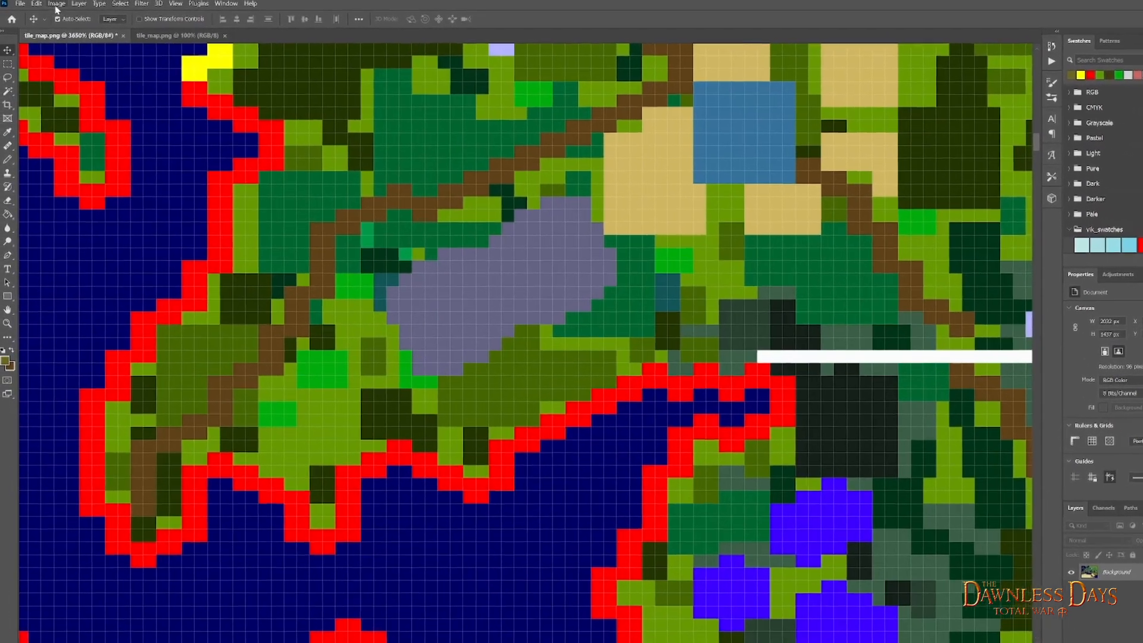
- Convert the merged tile map image to 32 Bits/Channel
{"action": "left_click", "coordinate": [55, 3]}
{"action": "mouse_move", "coordinate": [113, 16]}
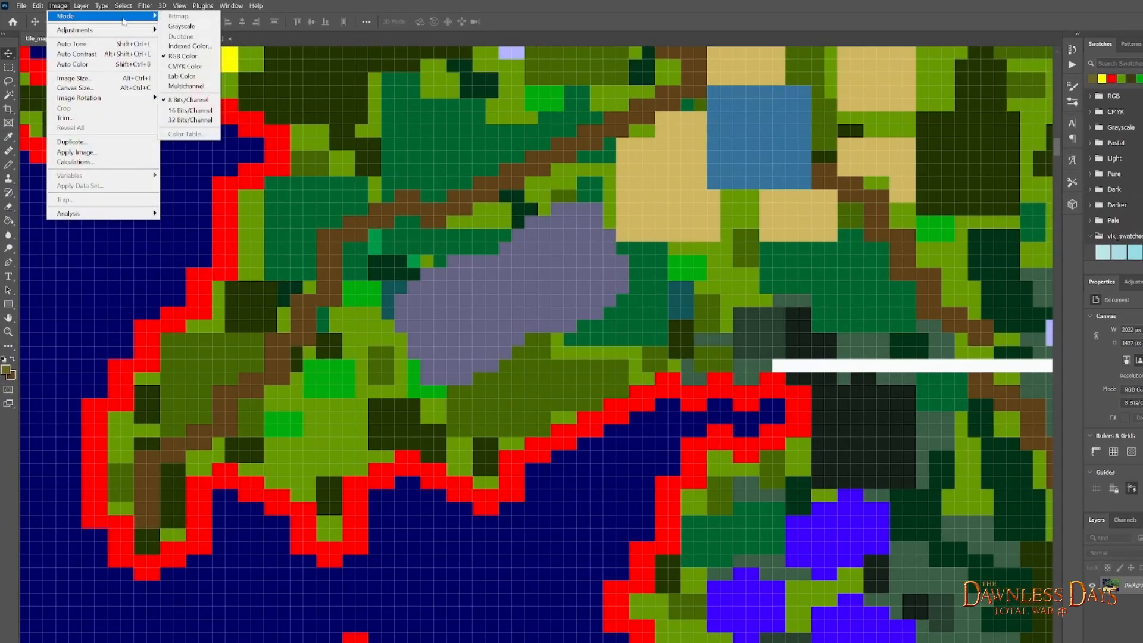
{"action": "left_click", "coordinate": [206, 121]}
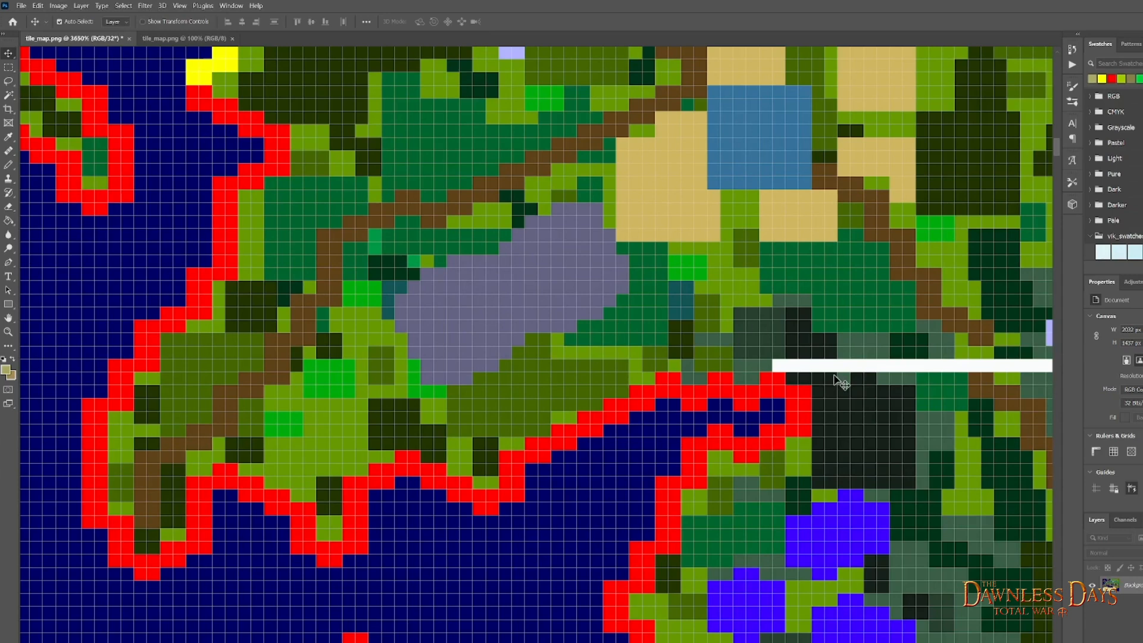
- Export the tile map as a PNG at 100% scale with transparency, continuing to the choice of save location
{"action": "left_click", "coordinate": [21, 6]}
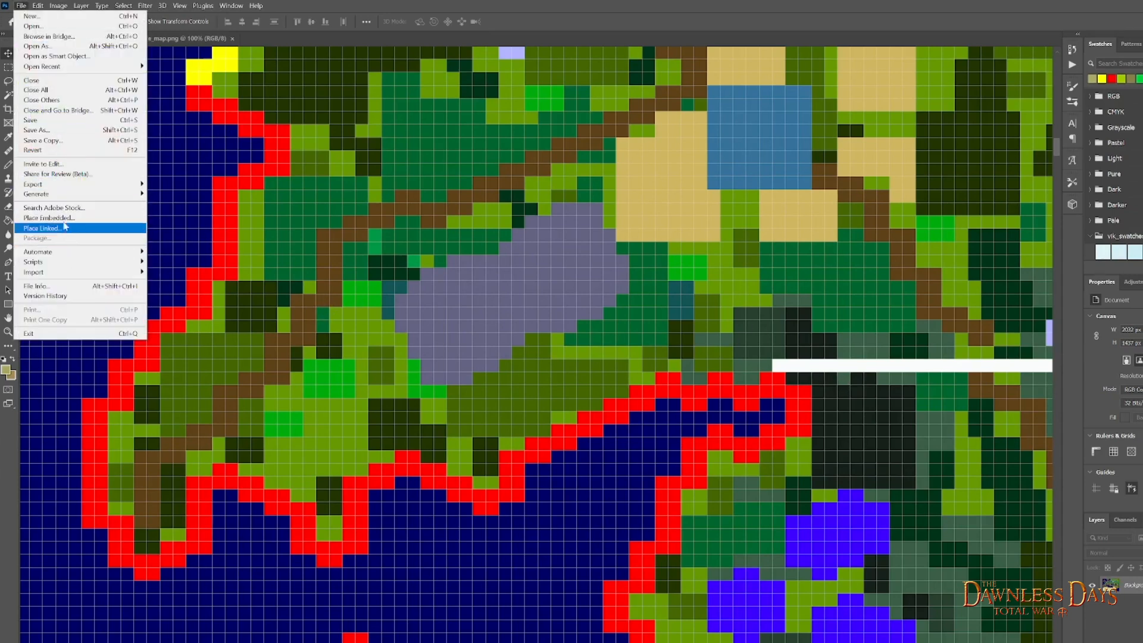
{"action": "mouse_move", "coordinate": [66, 188]}
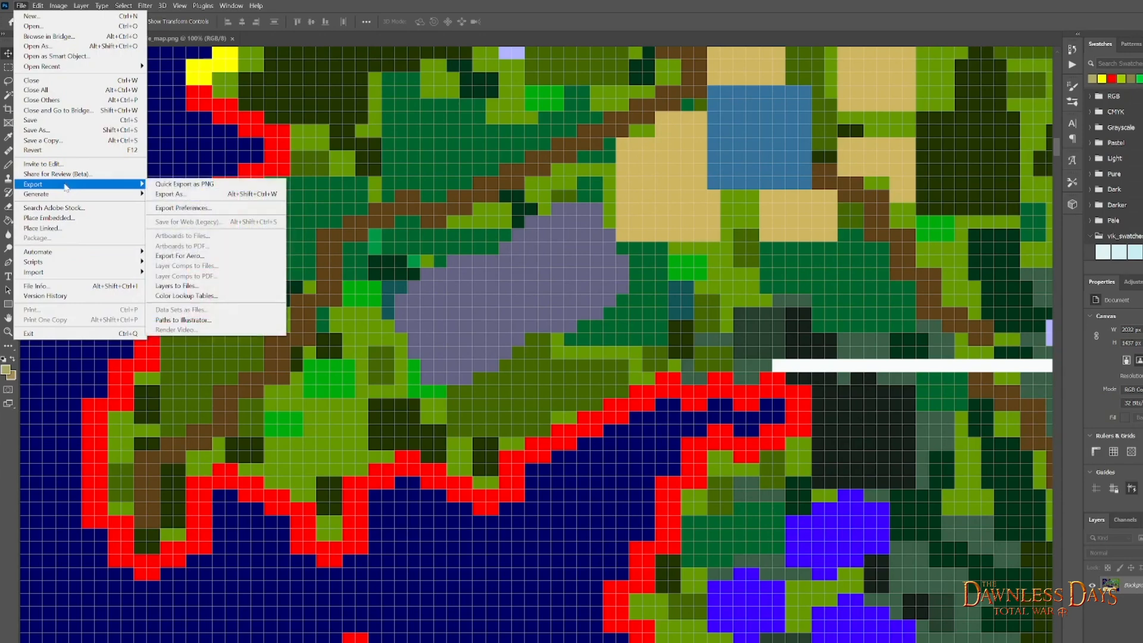
{"action": "left_click", "coordinate": [222, 200]}
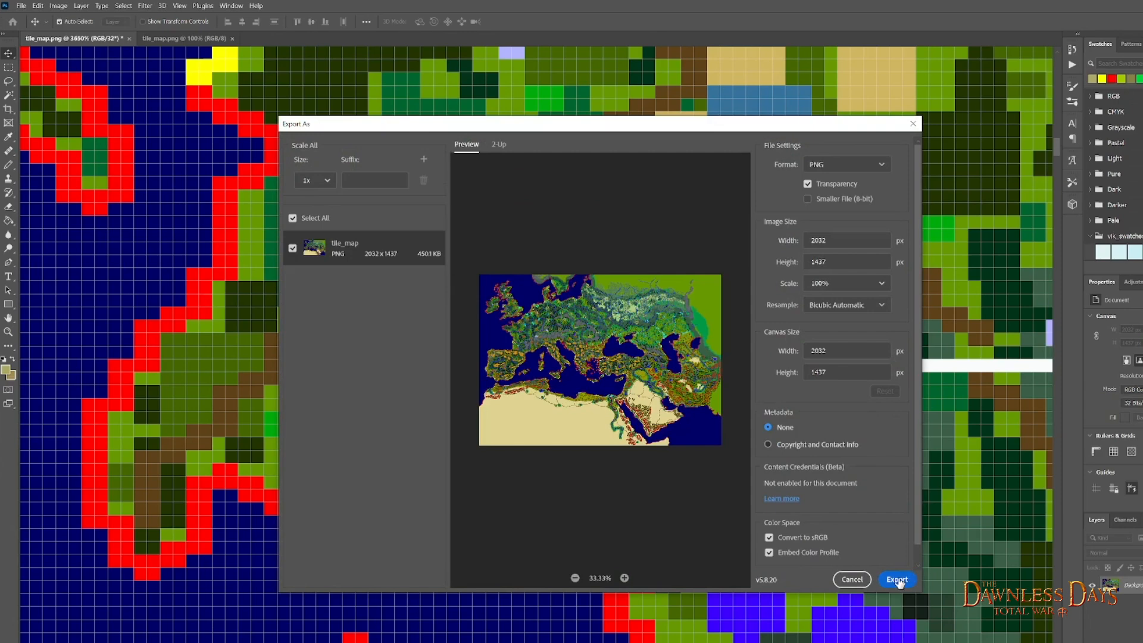
{"action": "left_click", "coordinate": [897, 579]}
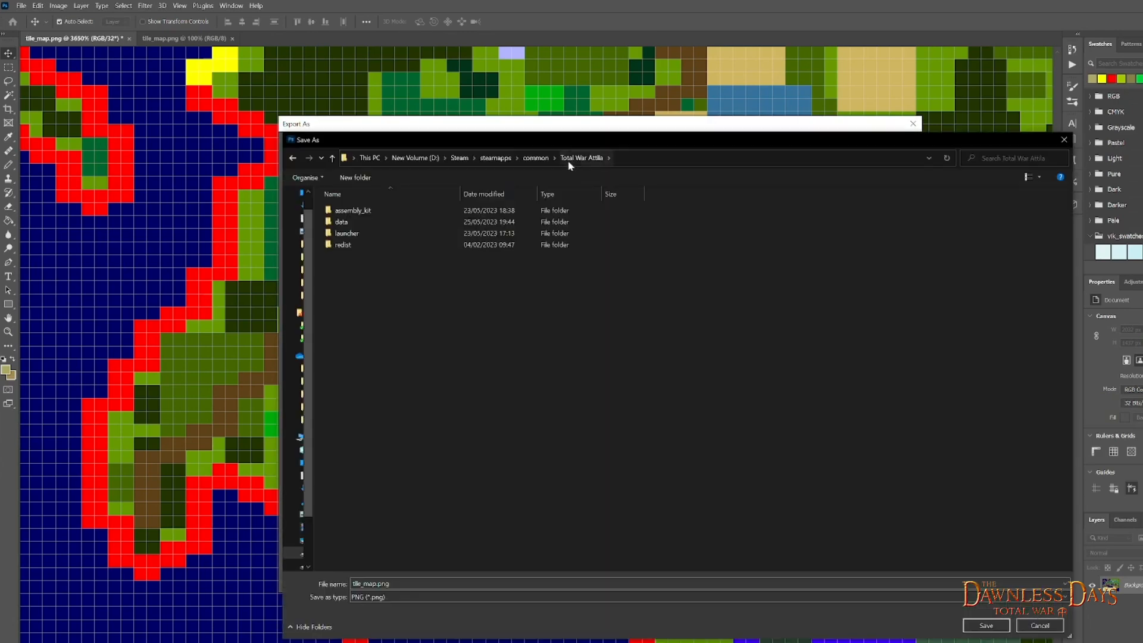
- Browse to assembly_kit > raw_data > terrain > battles > main_attila_map as the export's save location
{"action": "double_click", "coordinate": [359, 214]}
{"action": "left_click", "coordinate": [359, 282]}
{"action": "double_click", "coordinate": [359, 282]}
{"action": "double_click", "coordinate": [350, 280]}
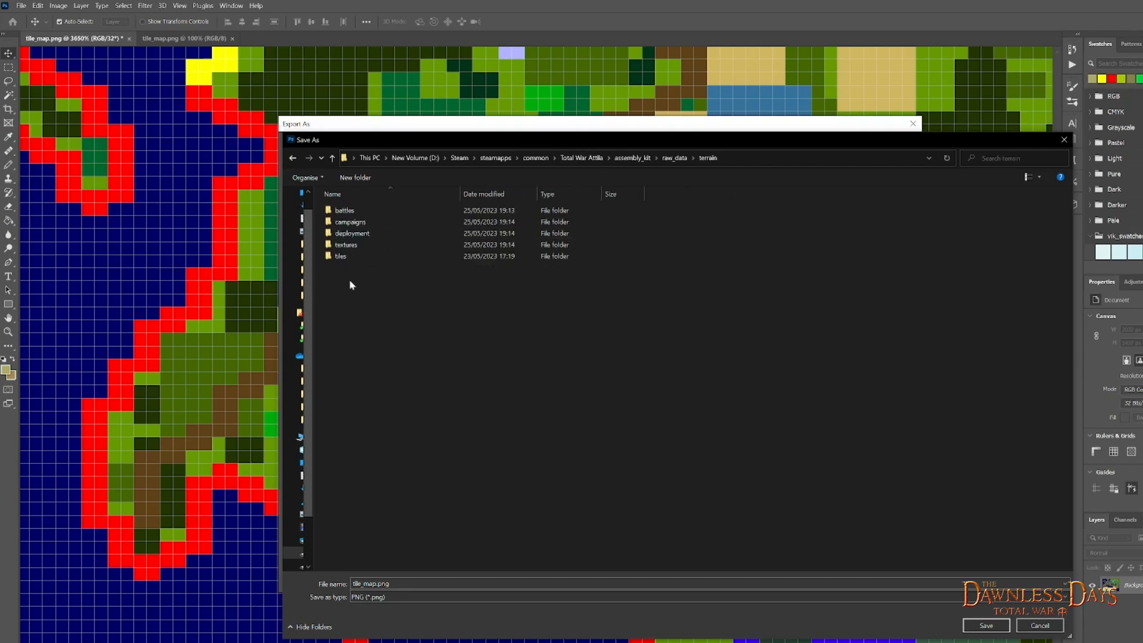
{"action": "left_click", "coordinate": [391, 212]}
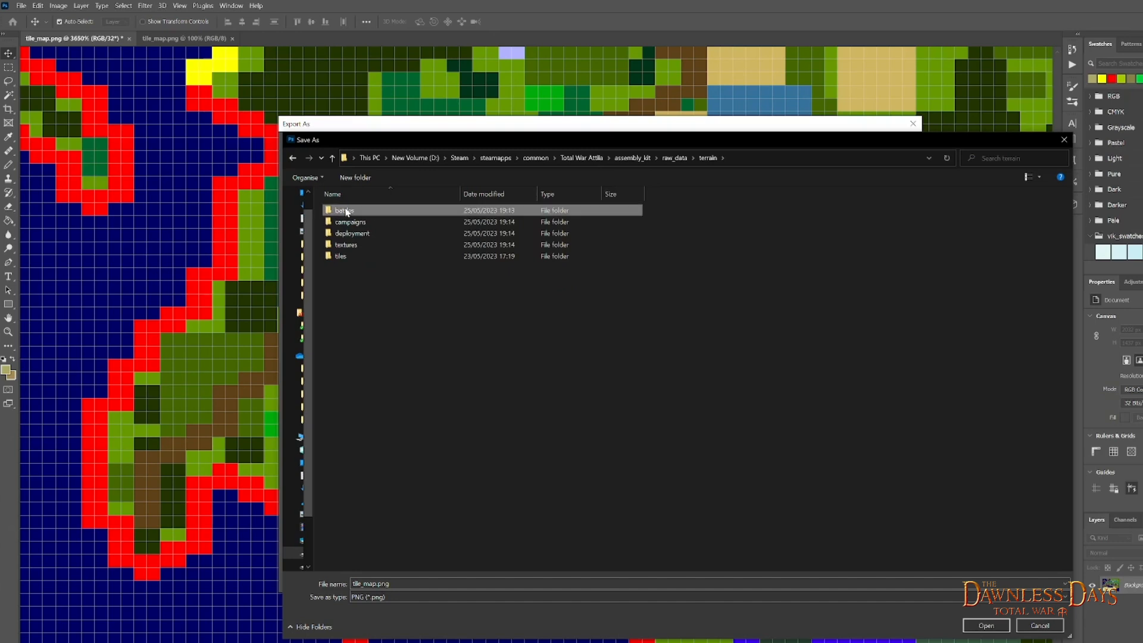
{"action": "double_click", "coordinate": [360, 212]}
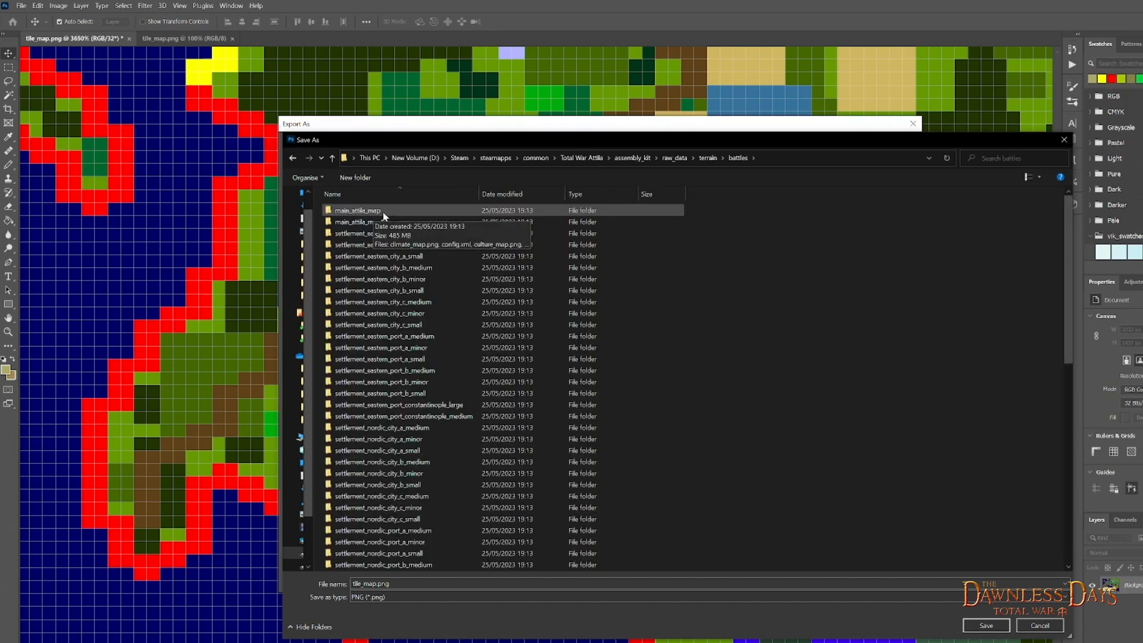
{"action": "double_click", "coordinate": [365, 211]}
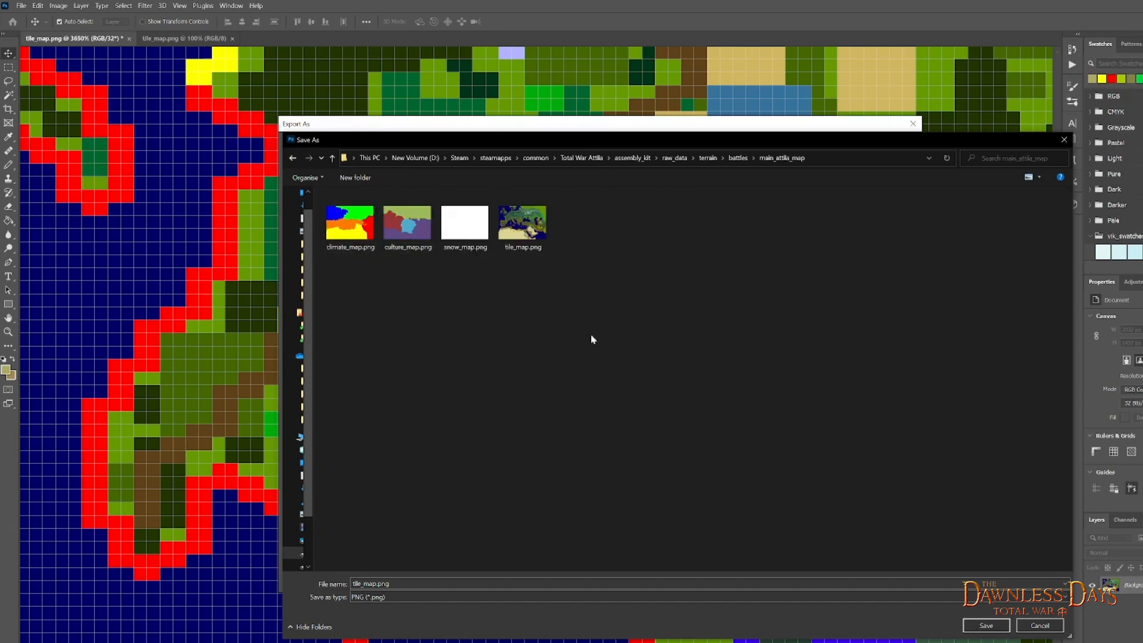
- Save the export over the existing tile_map.png in the main_attila_map battle folder
{"action": "left_click", "coordinate": [524, 225]}
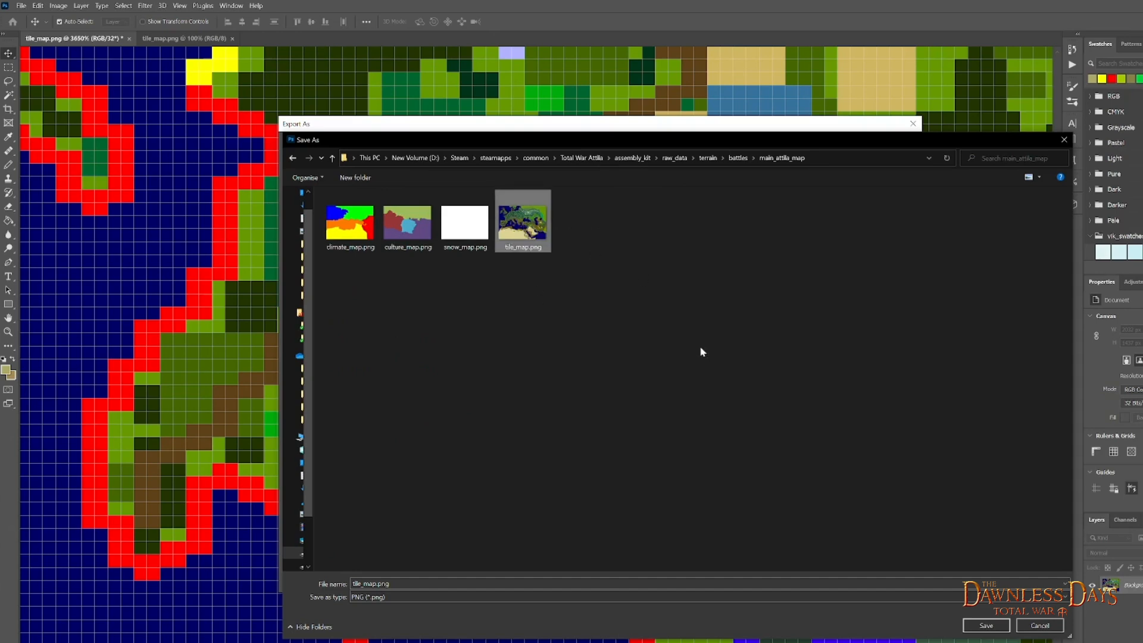
{"action": "left_click", "coordinate": [986, 625]}
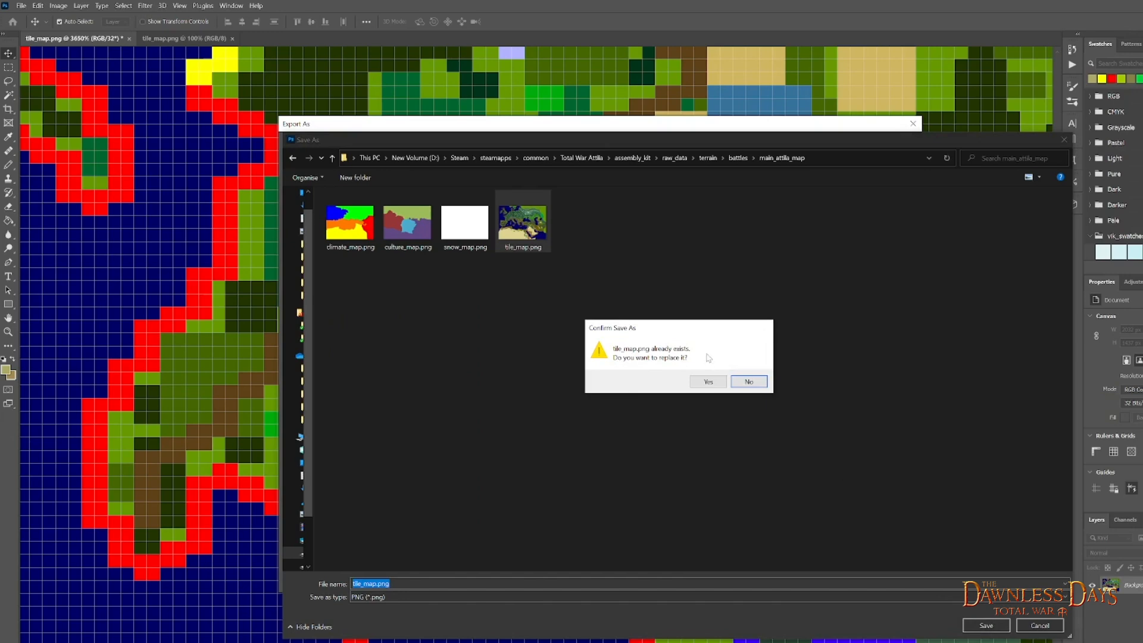
{"action": "left_click", "coordinate": [707, 382]}
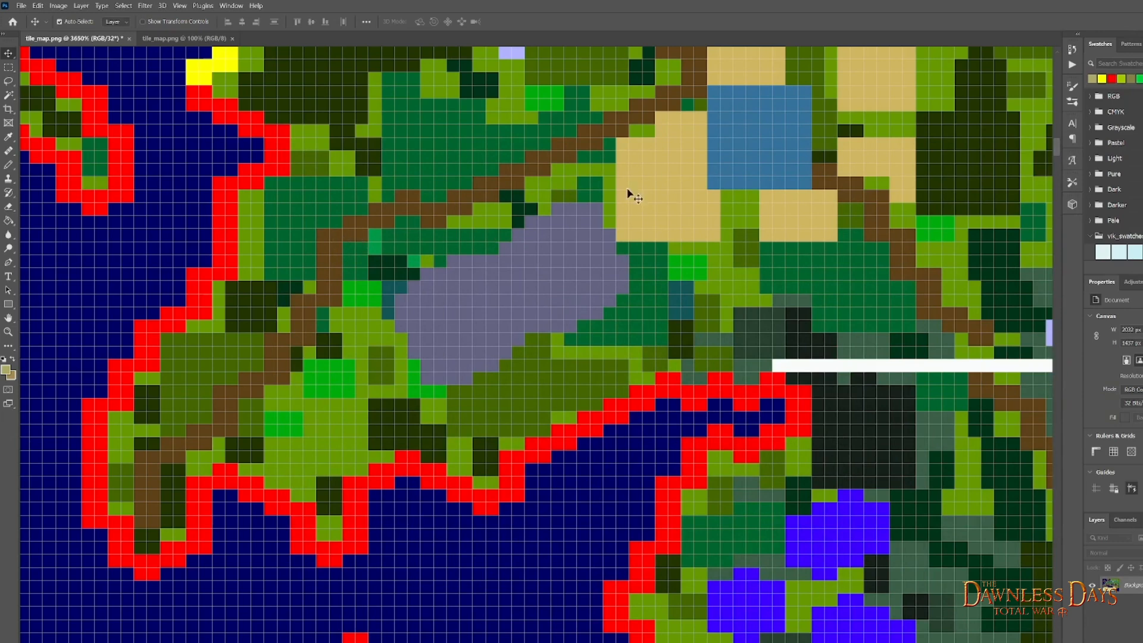
- Quit Photoshop without saving the open tile_map.png document, and close the Terry map editor
{"action": "key", "text": "ctrl+q"}
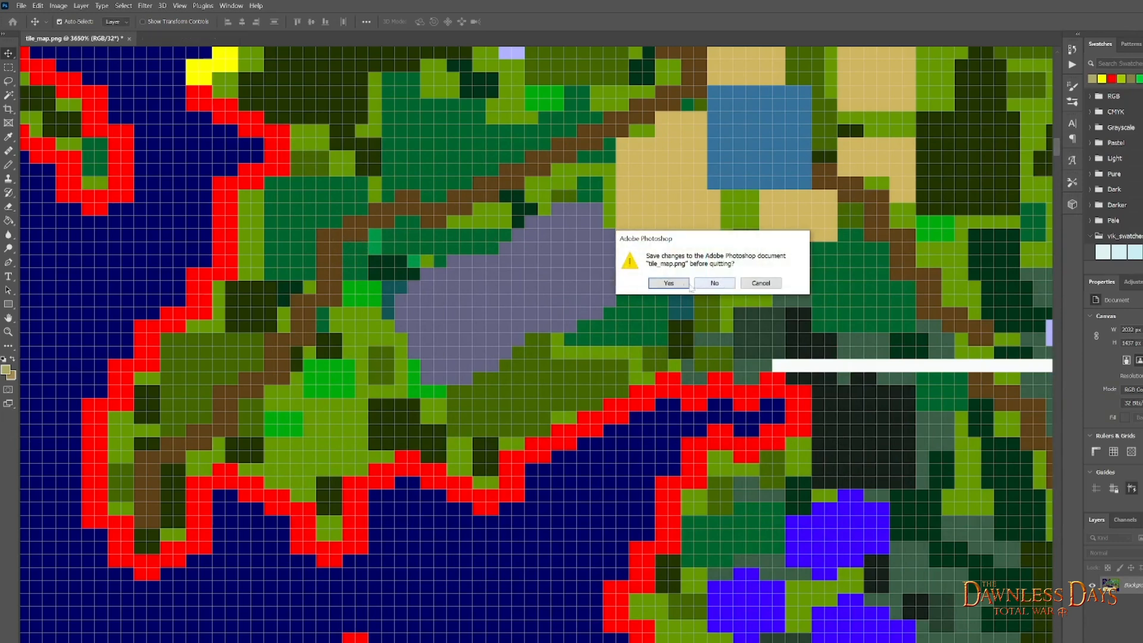
{"action": "left_click", "coordinate": [709, 283]}
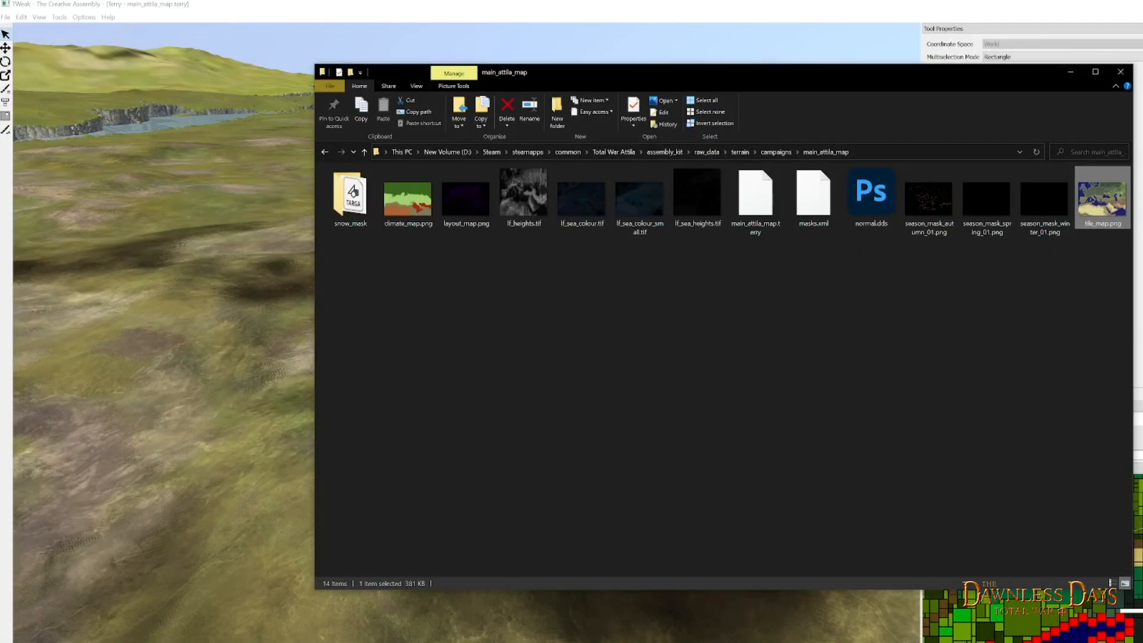
{"action": "left_click", "coordinate": [1070, 72]}
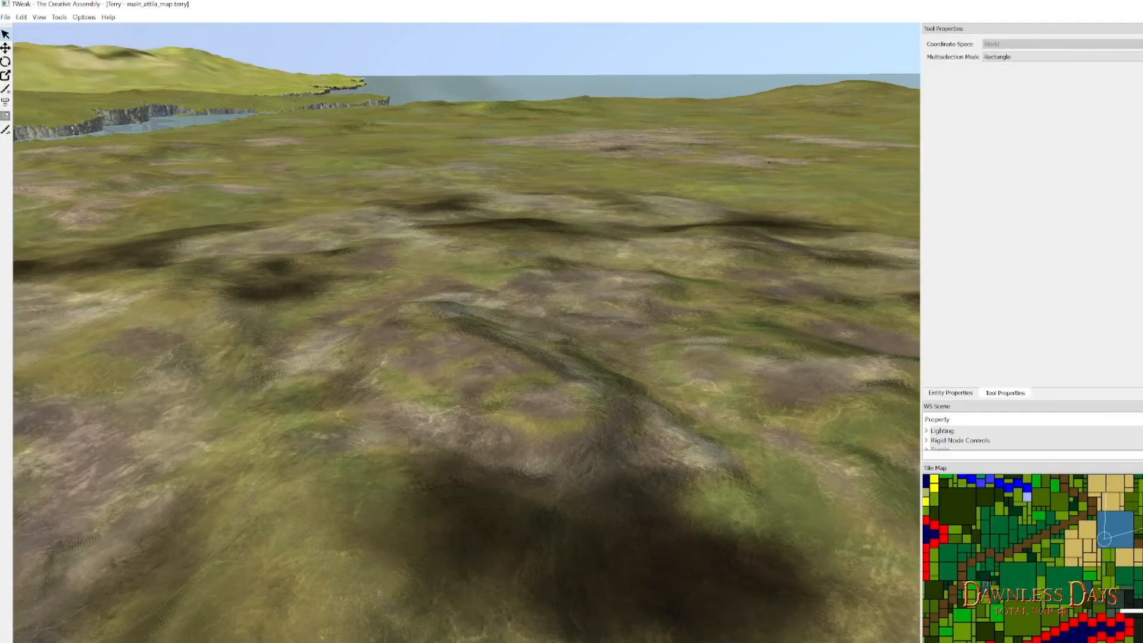
{"action": "key", "text": "alt+F4"}
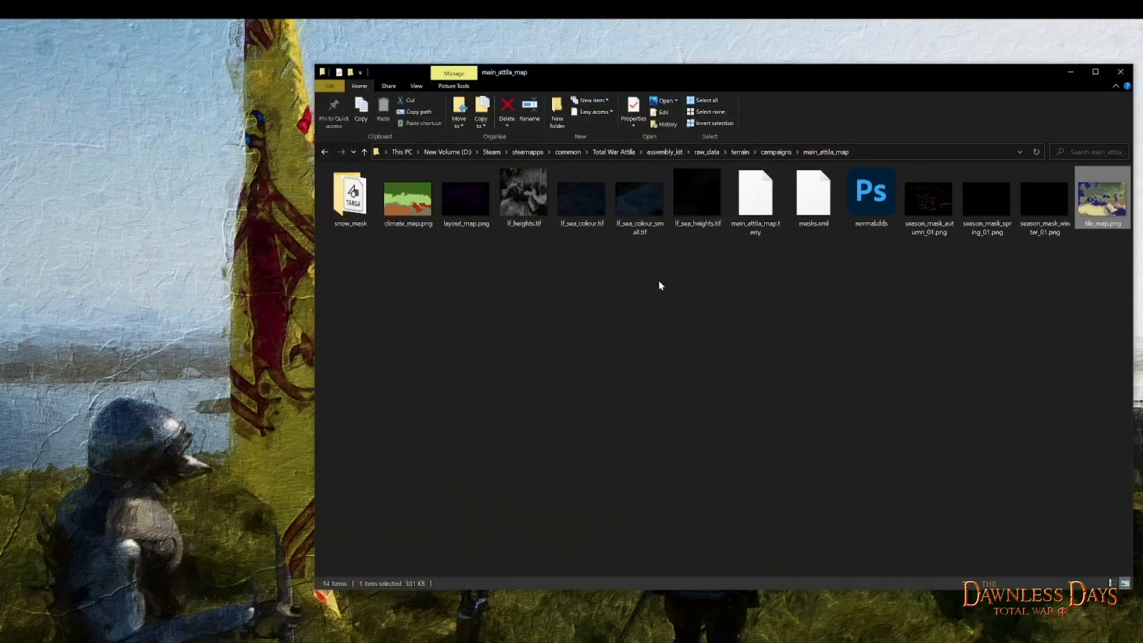
- Switch to File Explorer, open the binariesbob folder inside assembly_kit and launch BOB.AssemblyKit.exe
{"action": "left_click", "coordinate": [644, 171]}
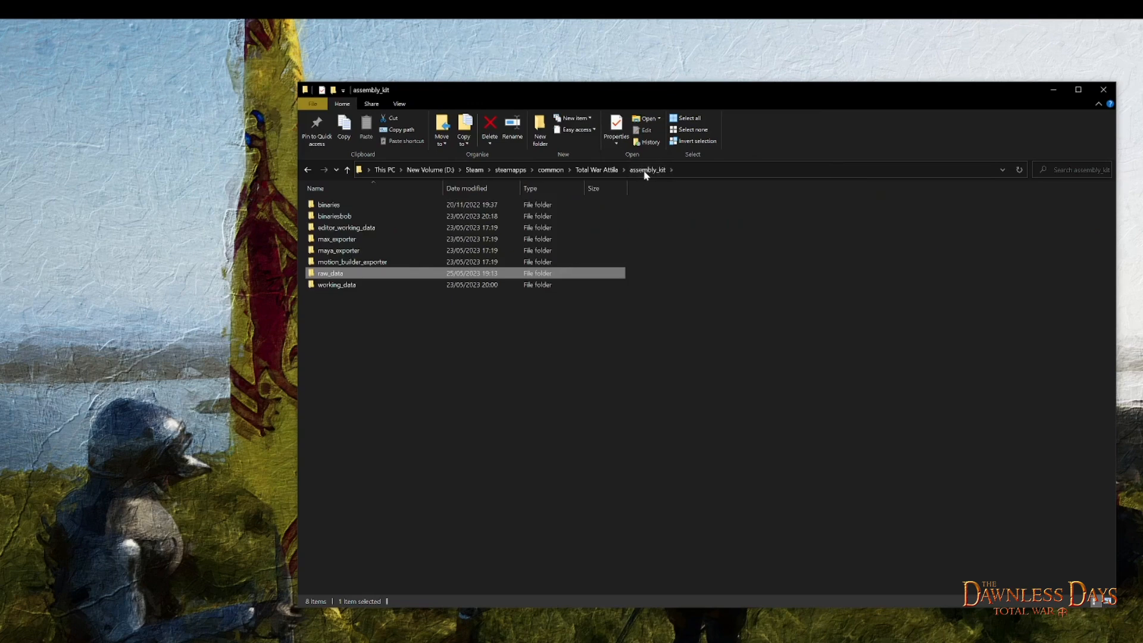
{"action": "left_click", "coordinate": [326, 206]}
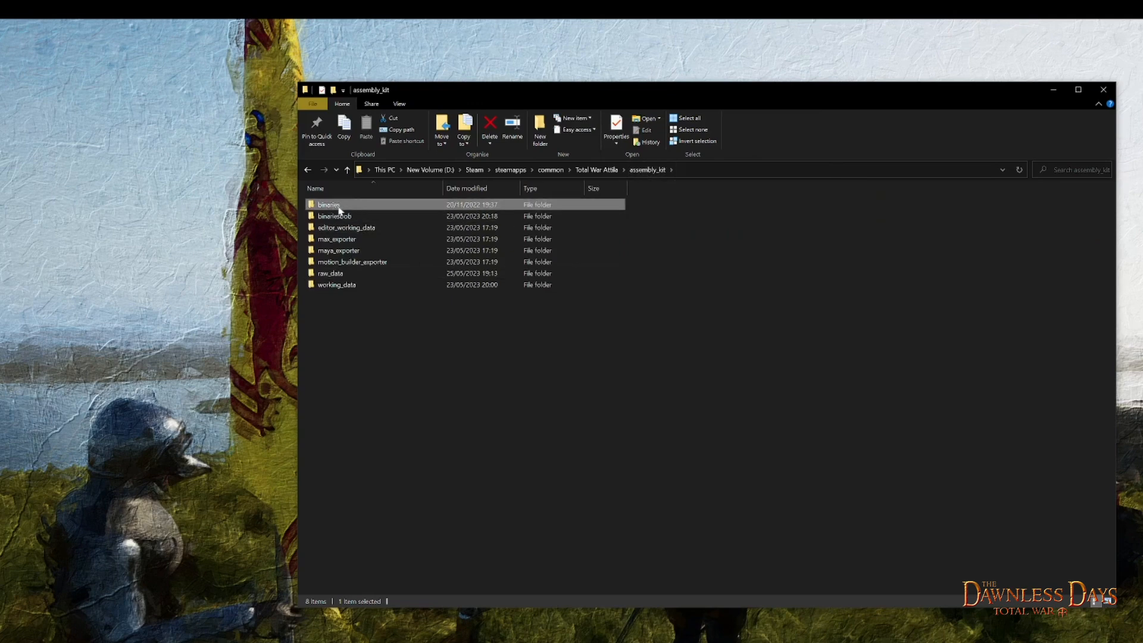
{"action": "left_click", "coordinate": [327, 221]}
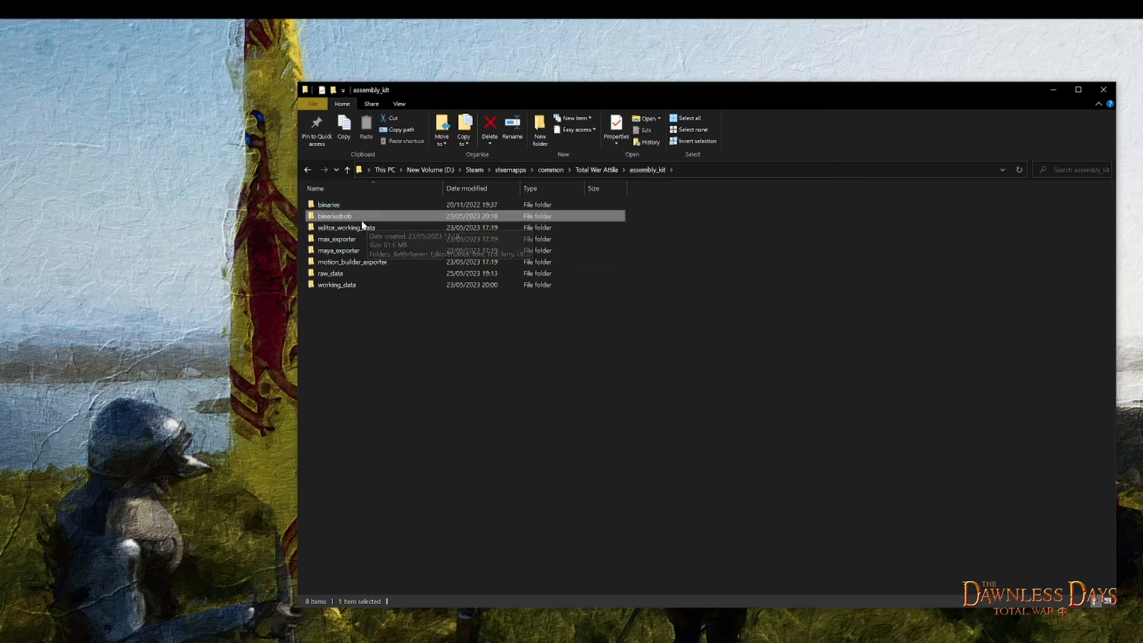
{"action": "double_click", "coordinate": [349, 223]}
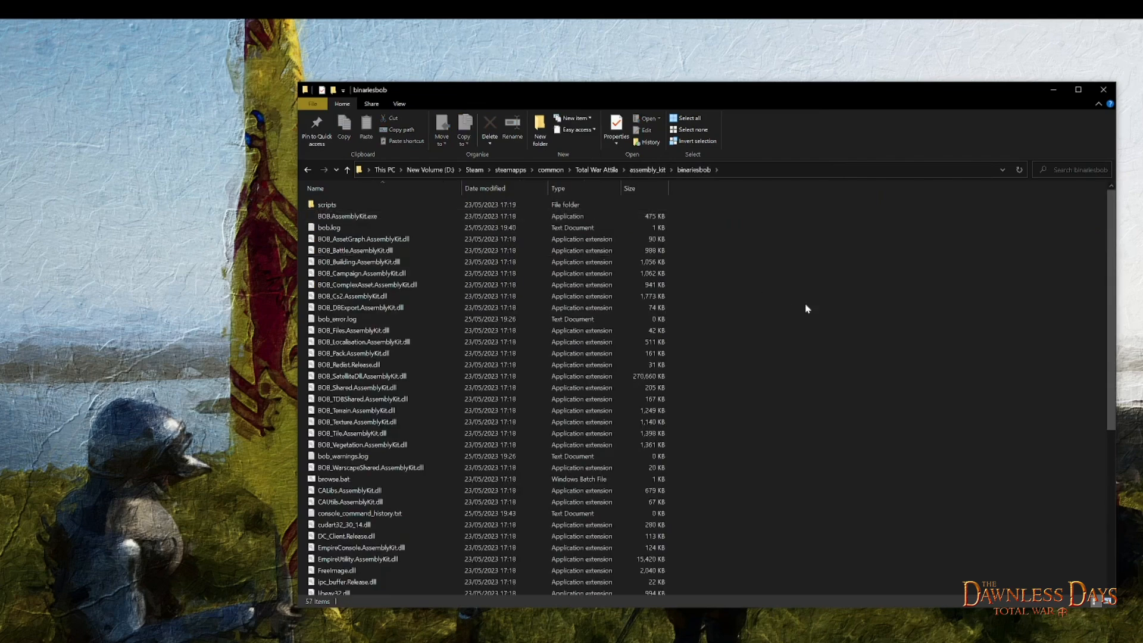
{"action": "left_click", "coordinate": [348, 218]}
{"action": "double_click", "coordinate": [348, 219]}
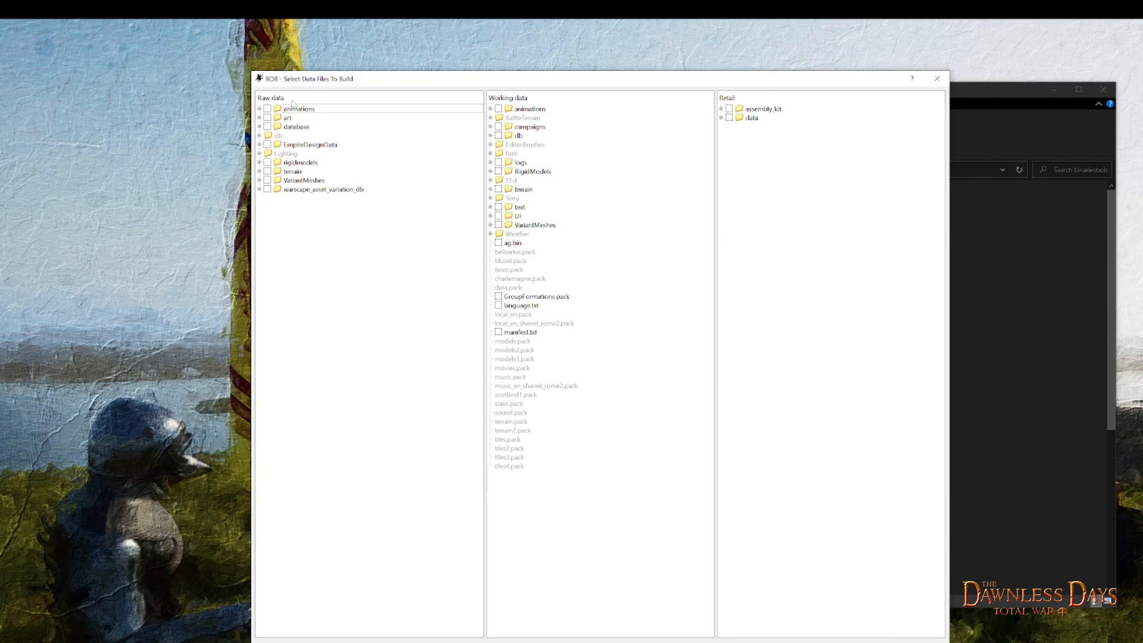
- Expand terrain > battles > main_attila_map in the raw data tree and highlight tile_map.png
{"action": "left_click", "coordinate": [292, 172]}
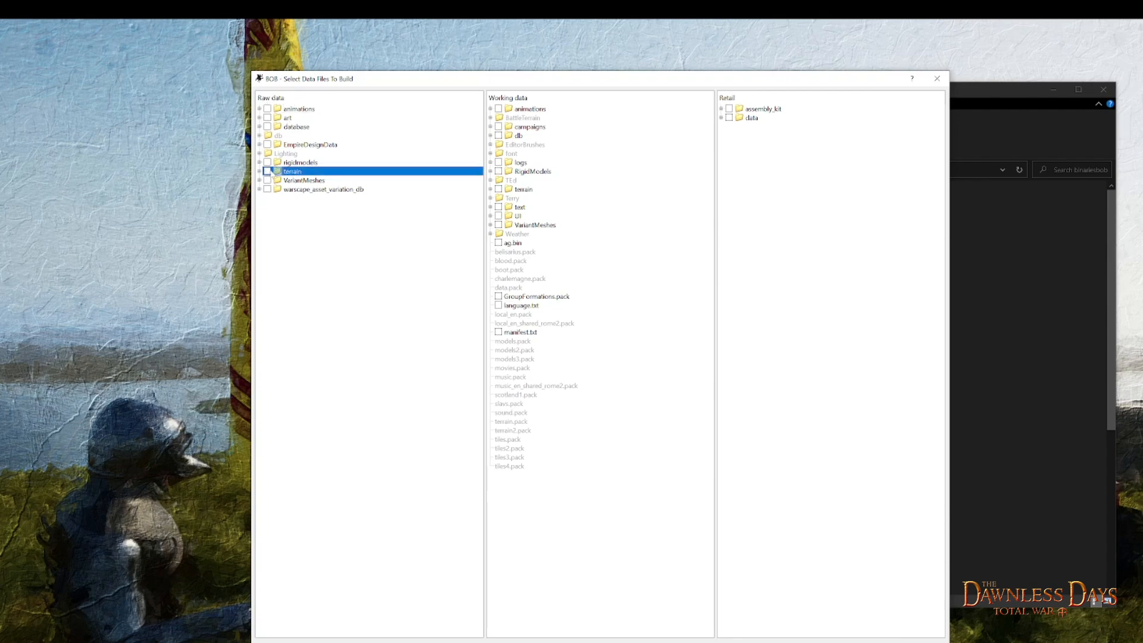
{"action": "left_click", "coordinate": [259, 172]}
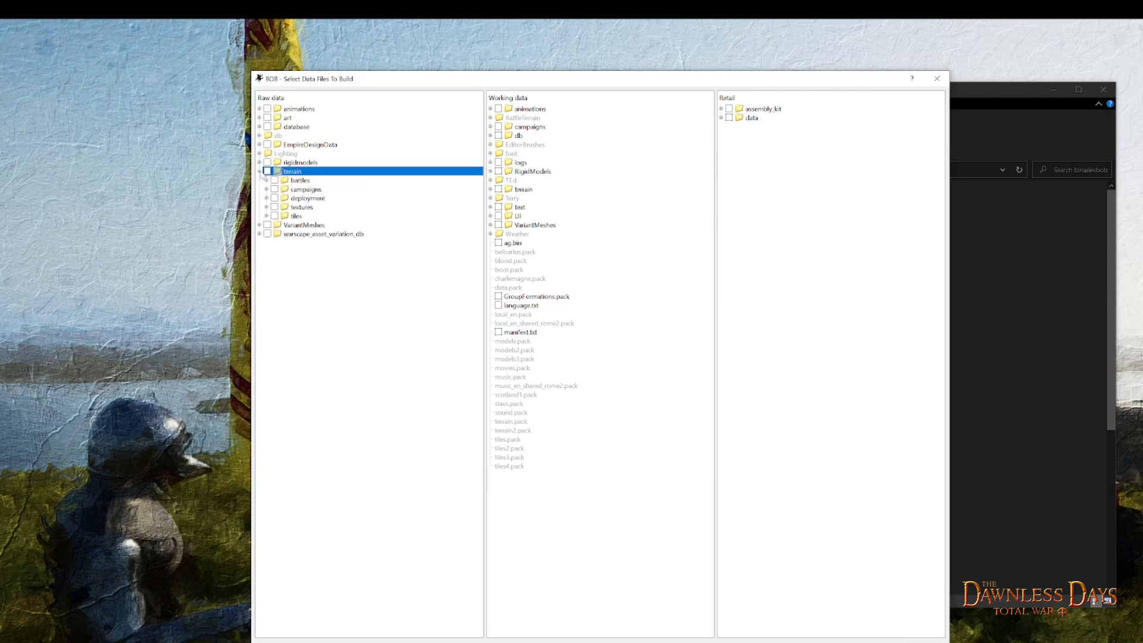
{"action": "left_click", "coordinate": [301, 181]}
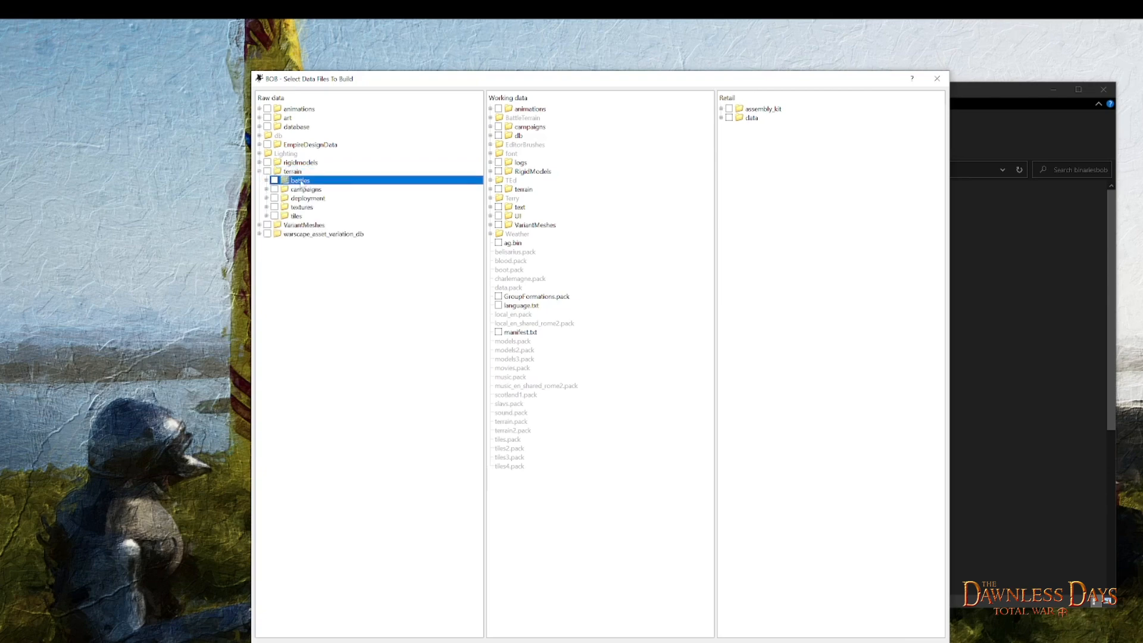
{"action": "left_click", "coordinate": [266, 181]}
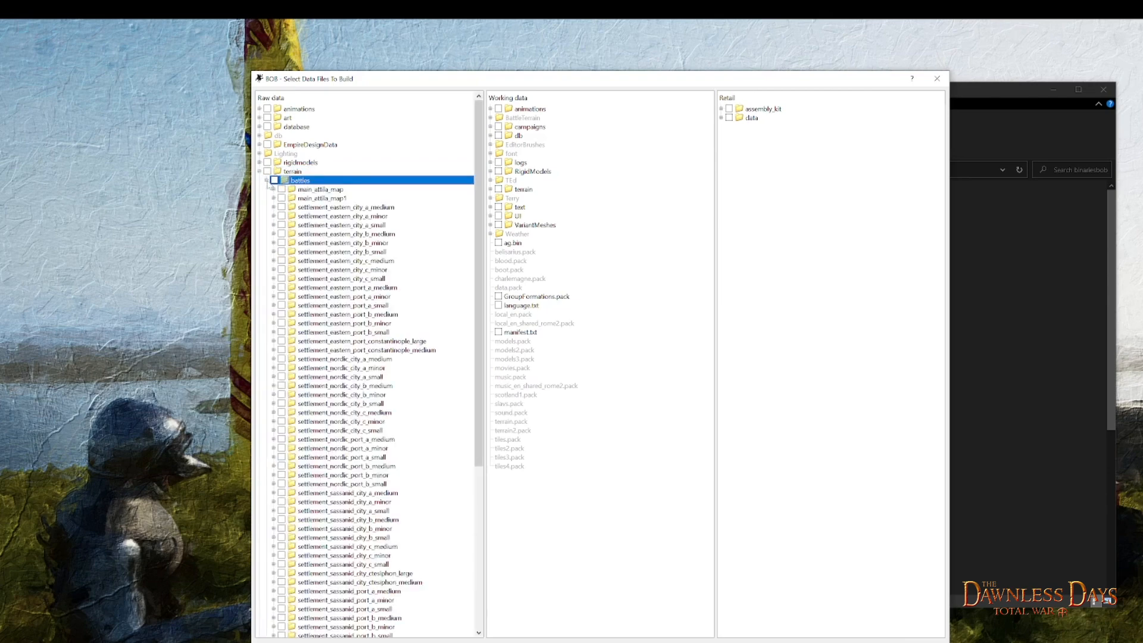
{"action": "left_click", "coordinate": [322, 191]}
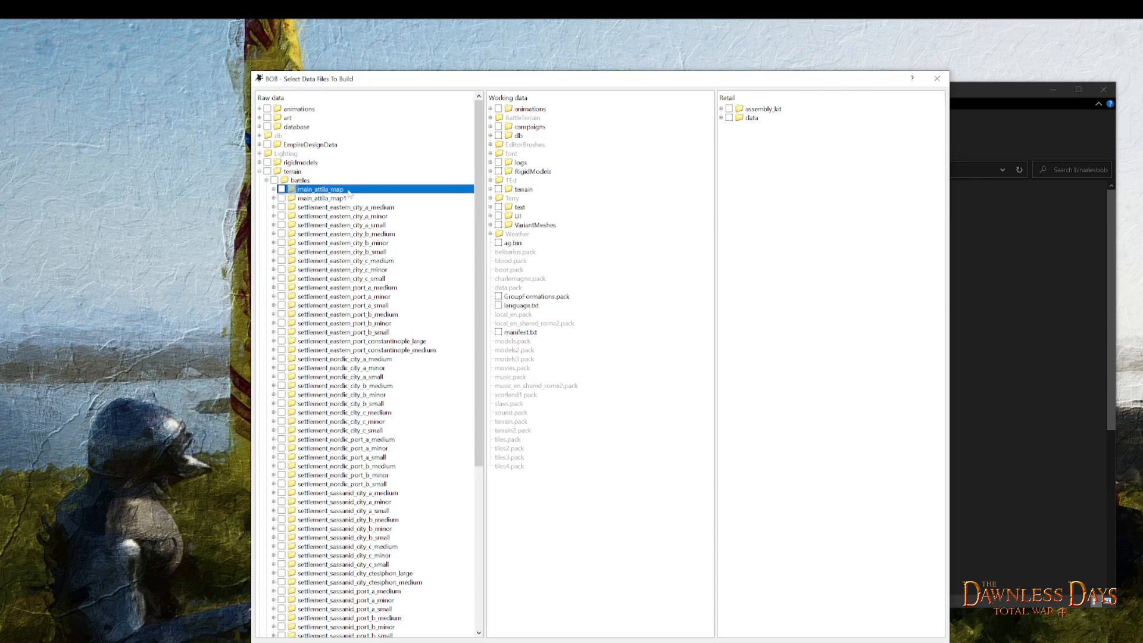
{"action": "left_click", "coordinate": [274, 189]}
{"action": "left_click", "coordinate": [315, 297]}
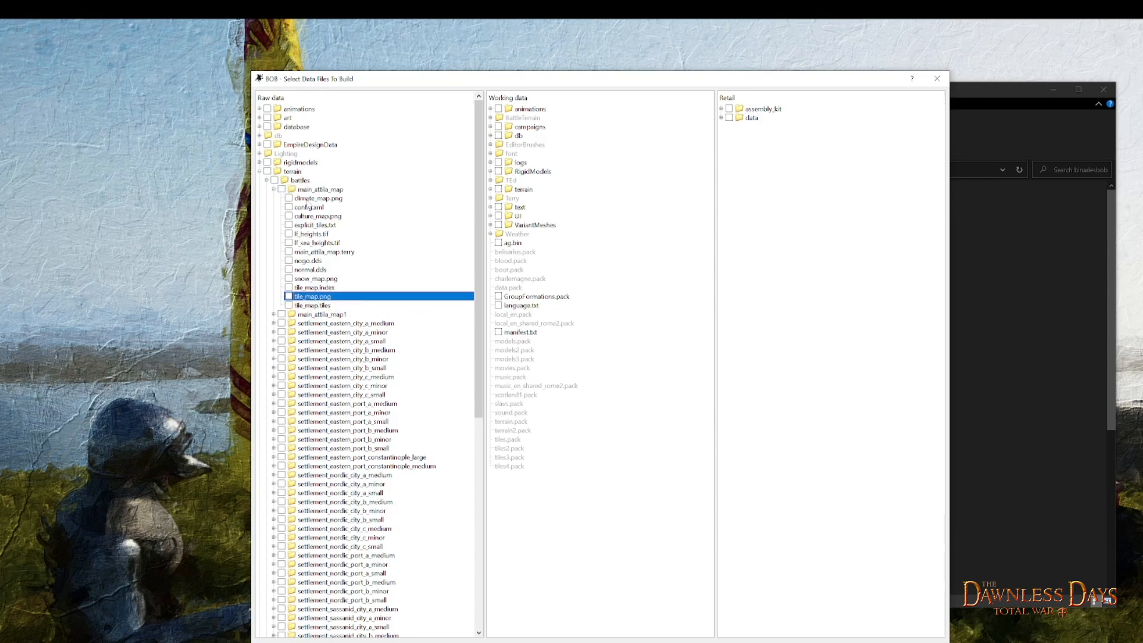
- View the actions of the main_attila_map battle folder and enable only the Terrain / Tilemap consumer action
{"action": "left_click", "coordinate": [305, 190]}
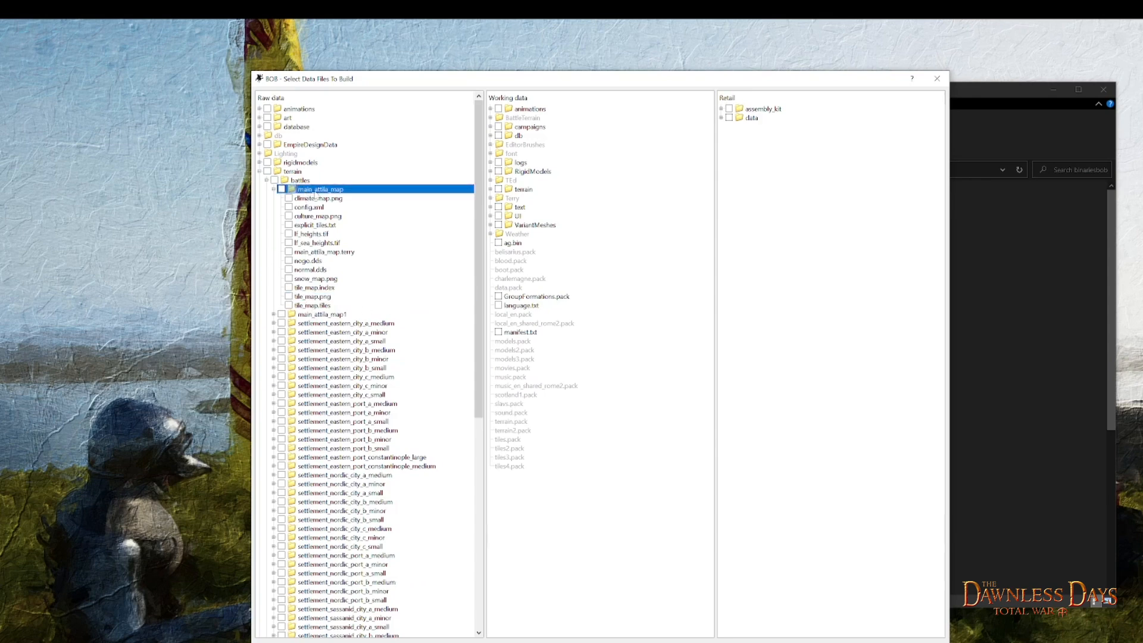
{"action": "left_click", "coordinate": [342, 314]}
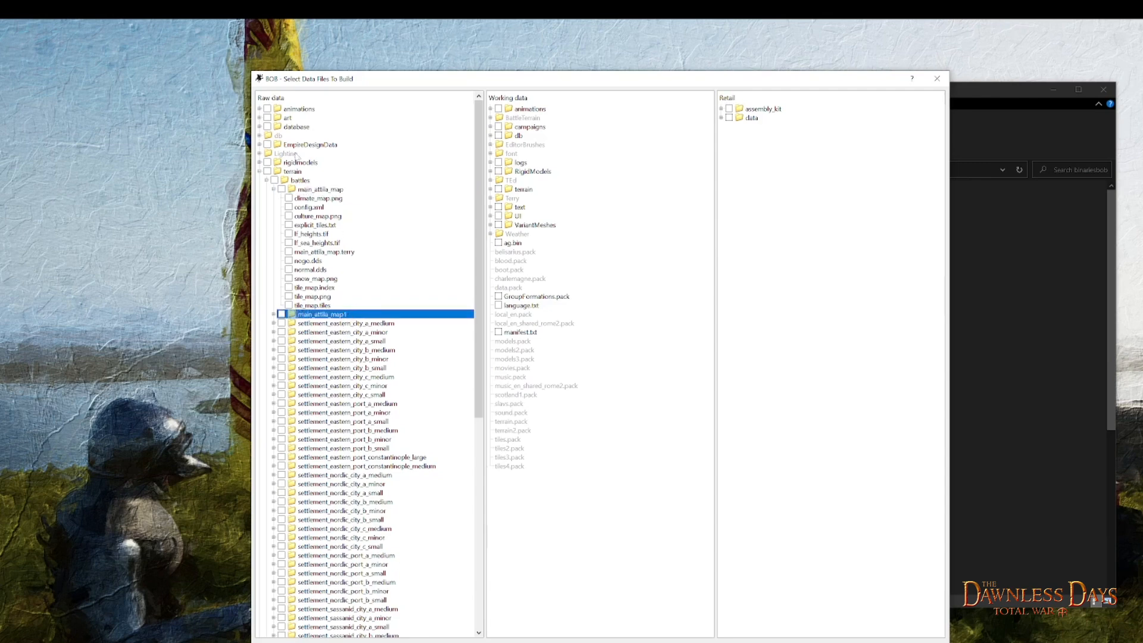
{"action": "left_click", "coordinate": [314, 190]}
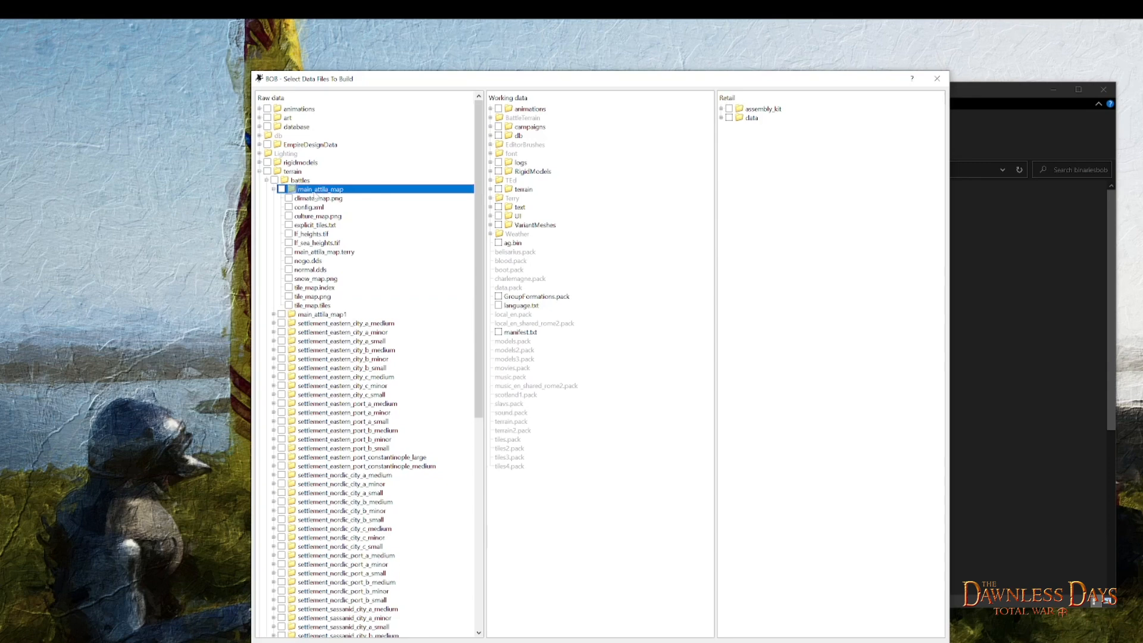
{"action": "right_click", "coordinate": [306, 191]}
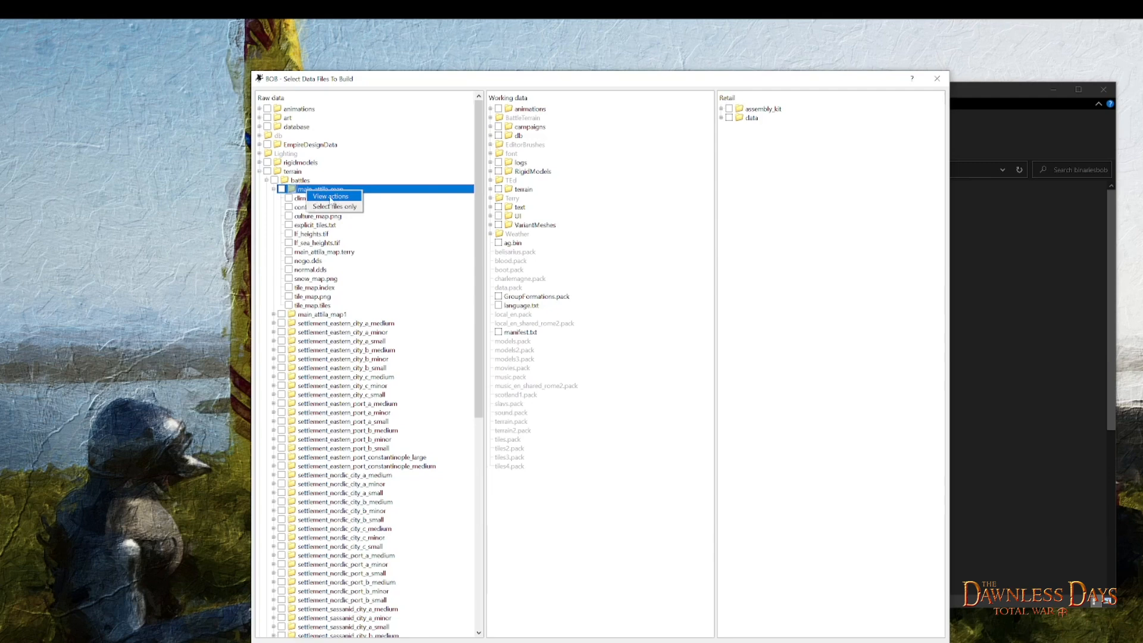
{"action": "left_click", "coordinate": [330, 197]}
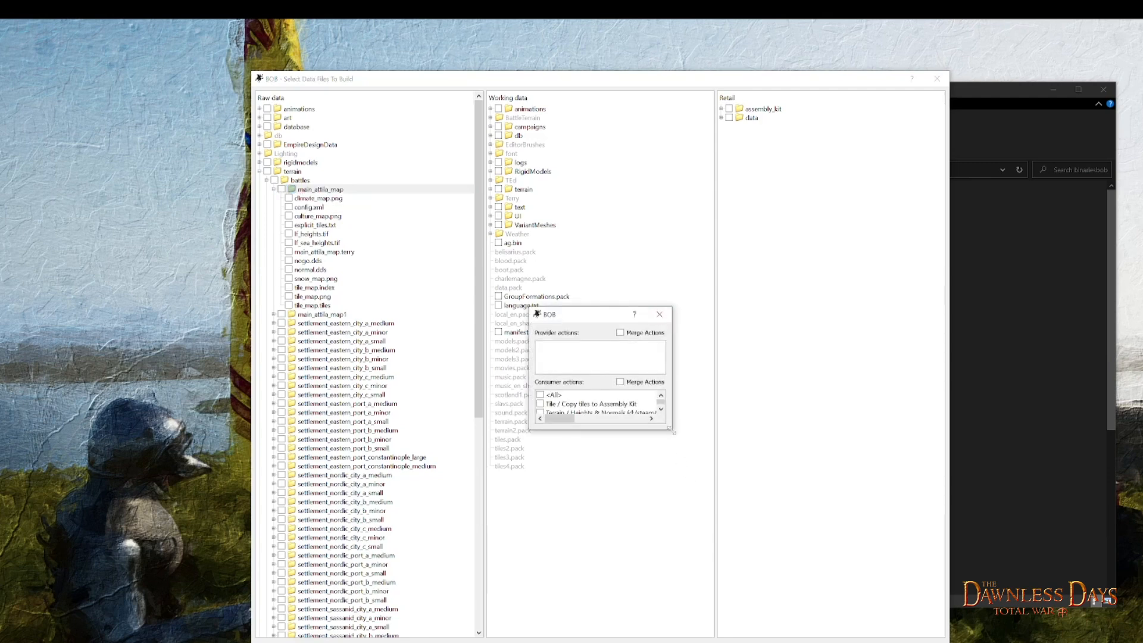
{"action": "left_click_drag", "start_coordinate": [673, 433], "coordinate": [727, 495]}
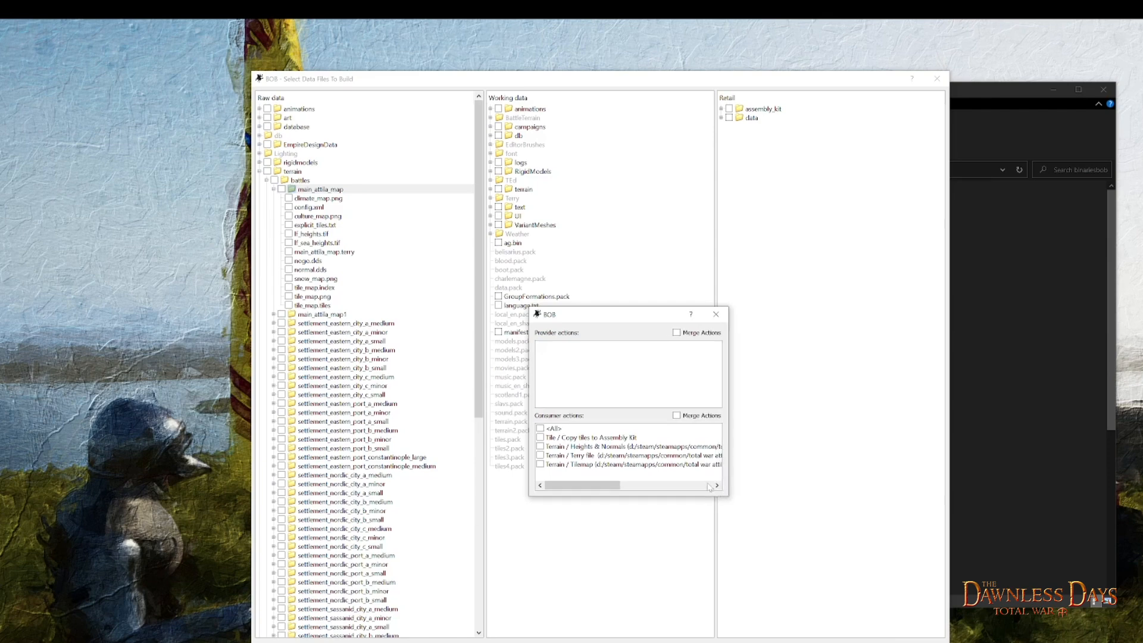
{"action": "left_click_drag", "start_coordinate": [622, 318], "coordinate": [590, 217]}
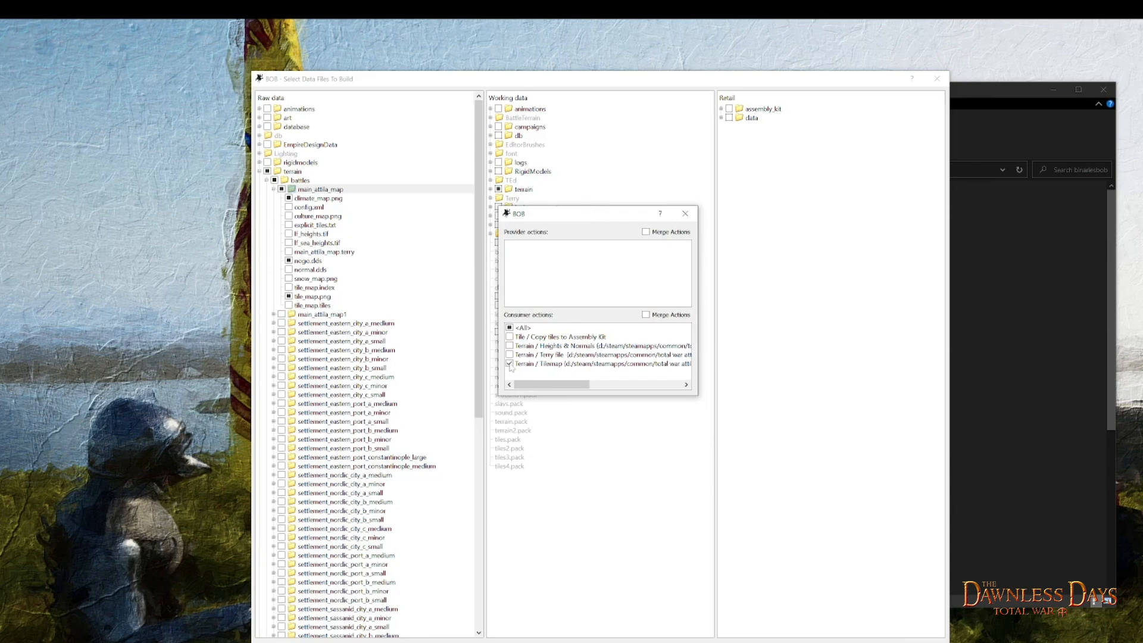
{"action": "left_click", "coordinate": [685, 218]}
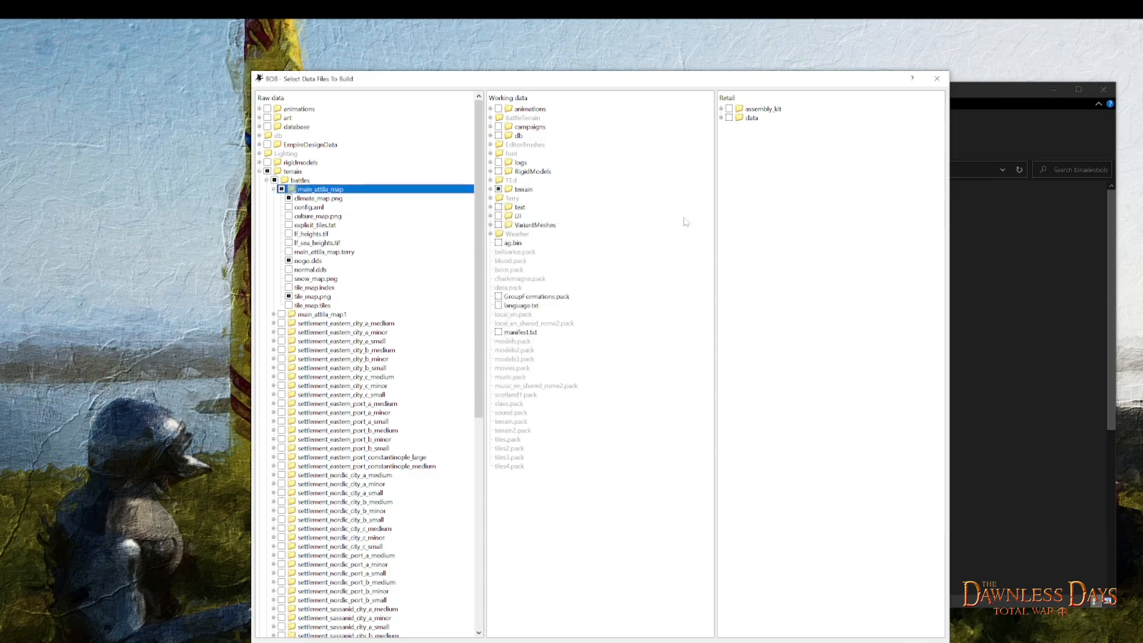
- Start the build of the selected terrain files and exit BOB once the build is done
{"action": "left_click_drag", "start_coordinate": [548, 80], "coordinate": [526, 67]}
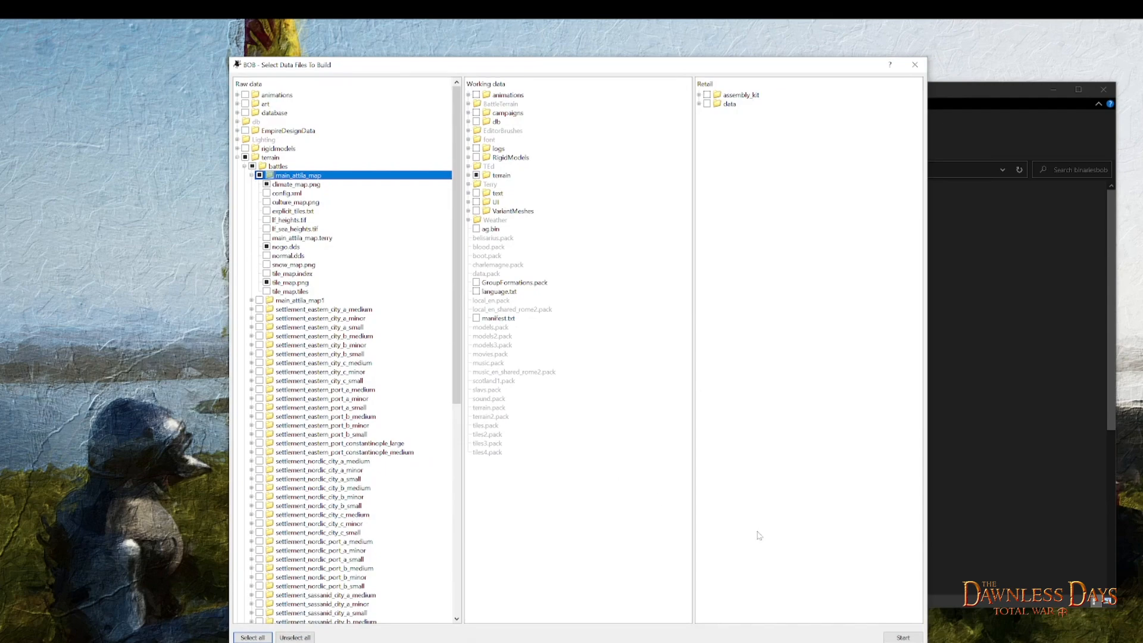
{"action": "left_click", "coordinate": [899, 638]}
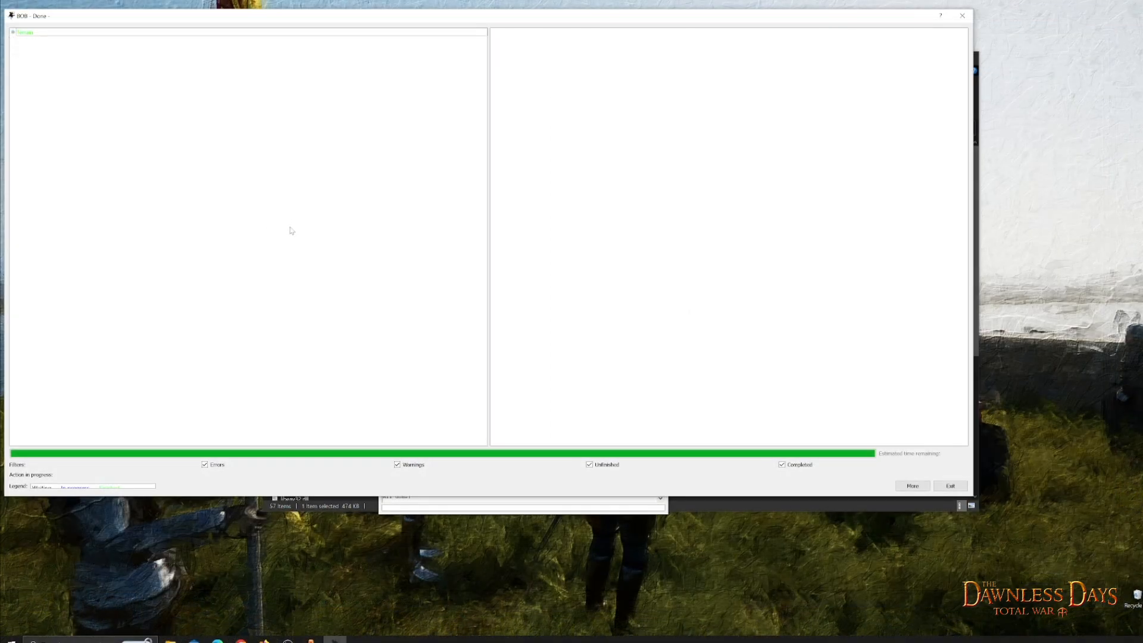
{"action": "left_click_drag", "start_coordinate": [238, 17], "coordinate": [291, 27]}
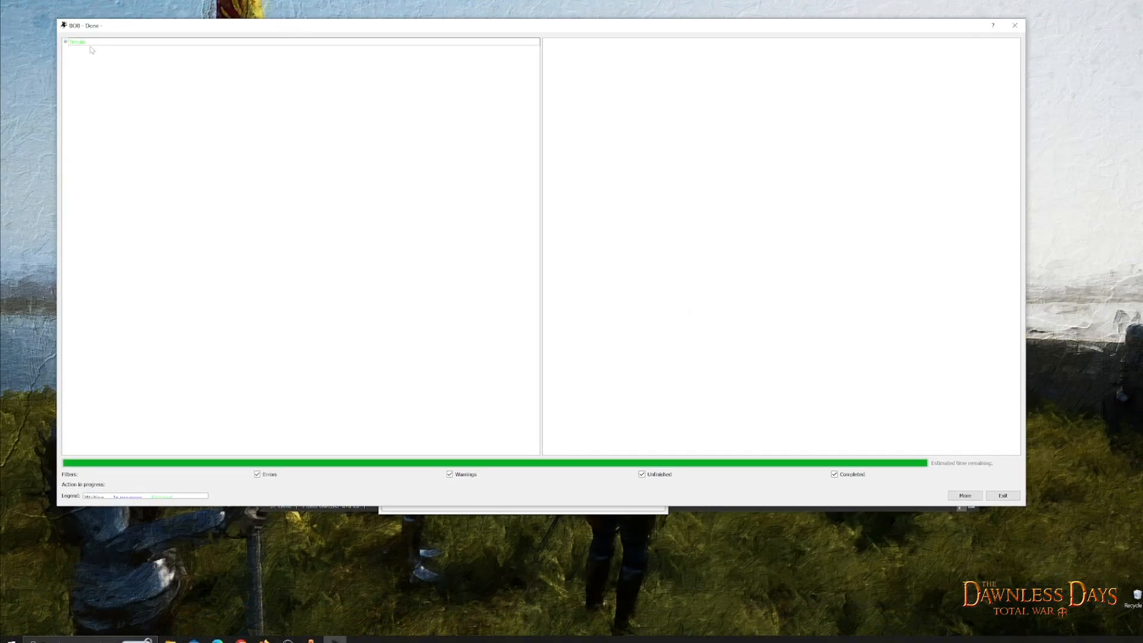
{"action": "left_click", "coordinate": [85, 47]}
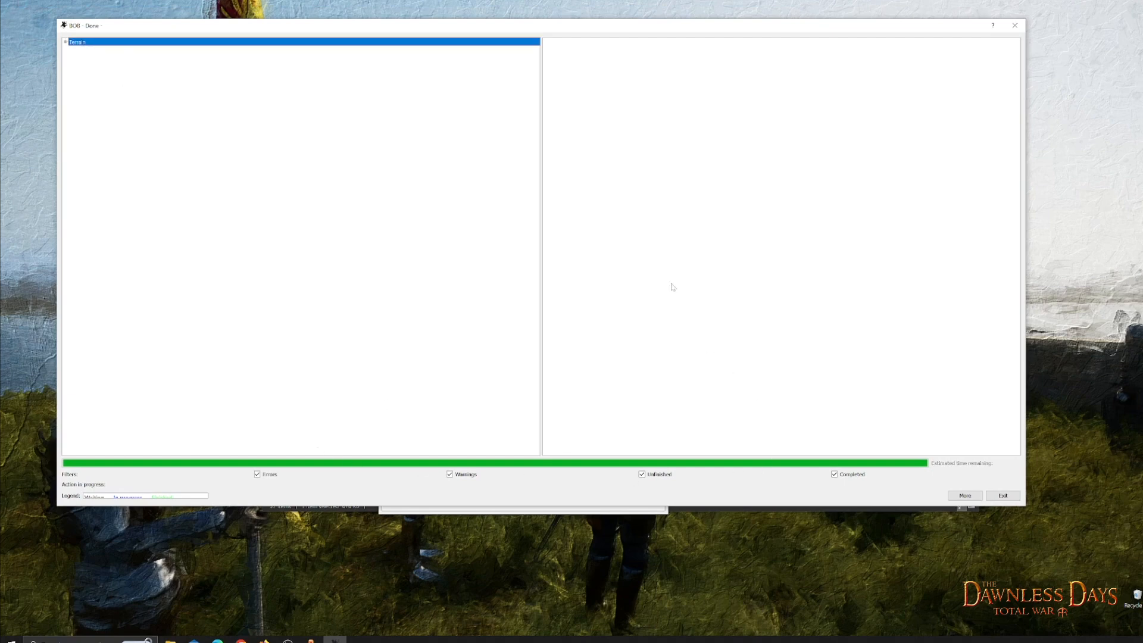
{"action": "left_click", "coordinate": [1002, 495]}
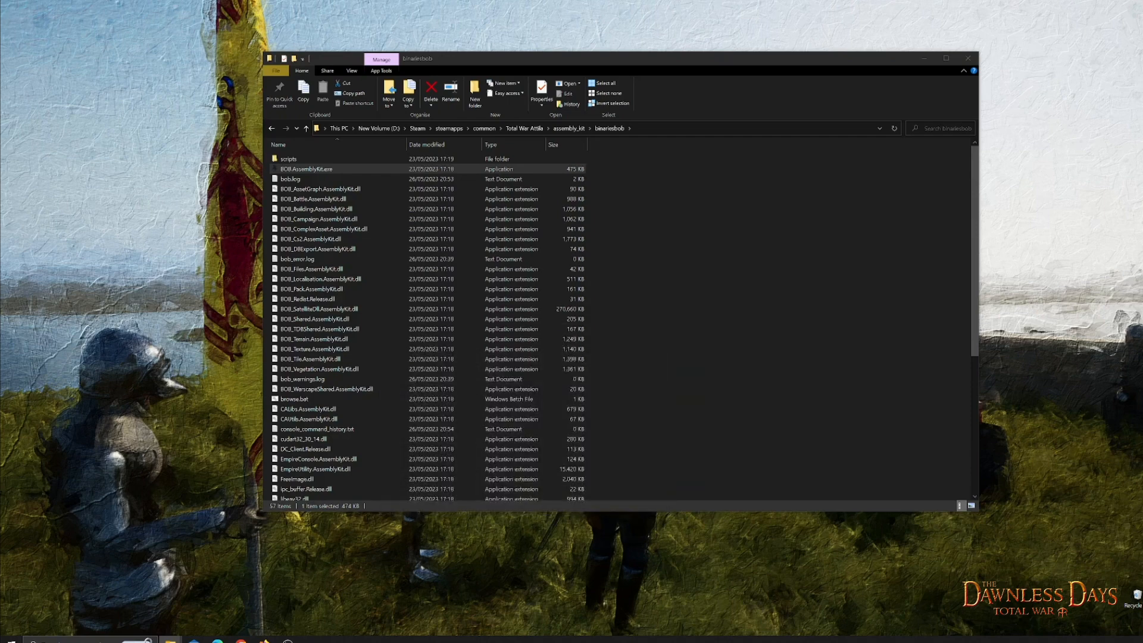
- Launch rpfm_ui.exe from the Tools > Rusted PFM folder and set Attila as the selected game in Rusted PackFile Manager
{"action": "left_click_drag", "start_coordinate": [0, 178], "coordinate": [637, 71]}
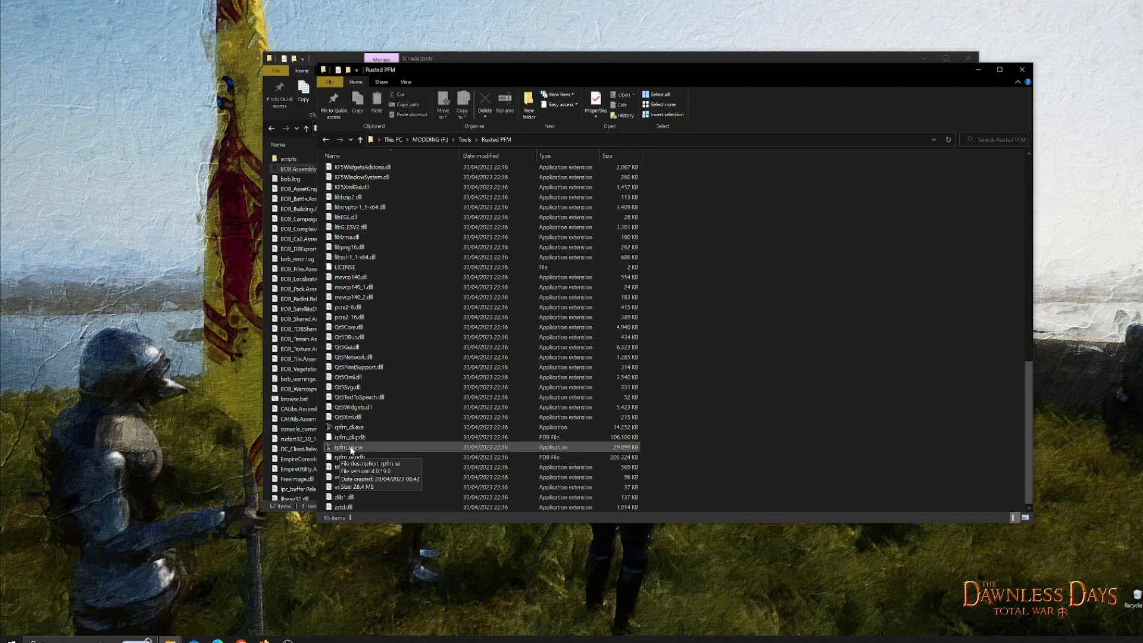
{"action": "double_click", "coordinate": [351, 449]}
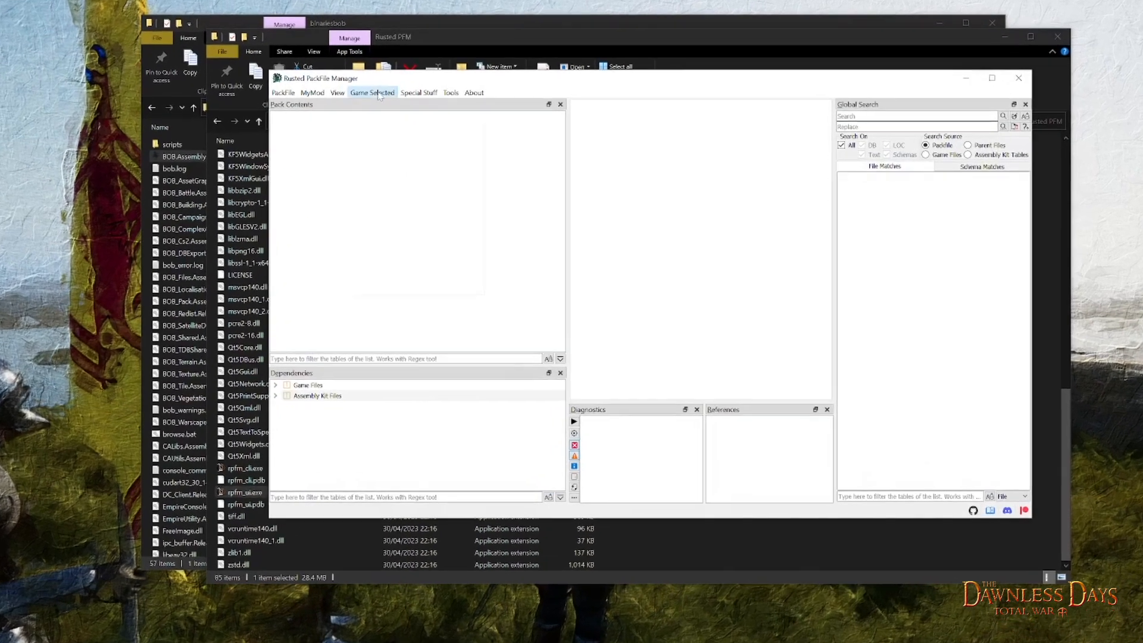
{"action": "left_click", "coordinate": [375, 93]}
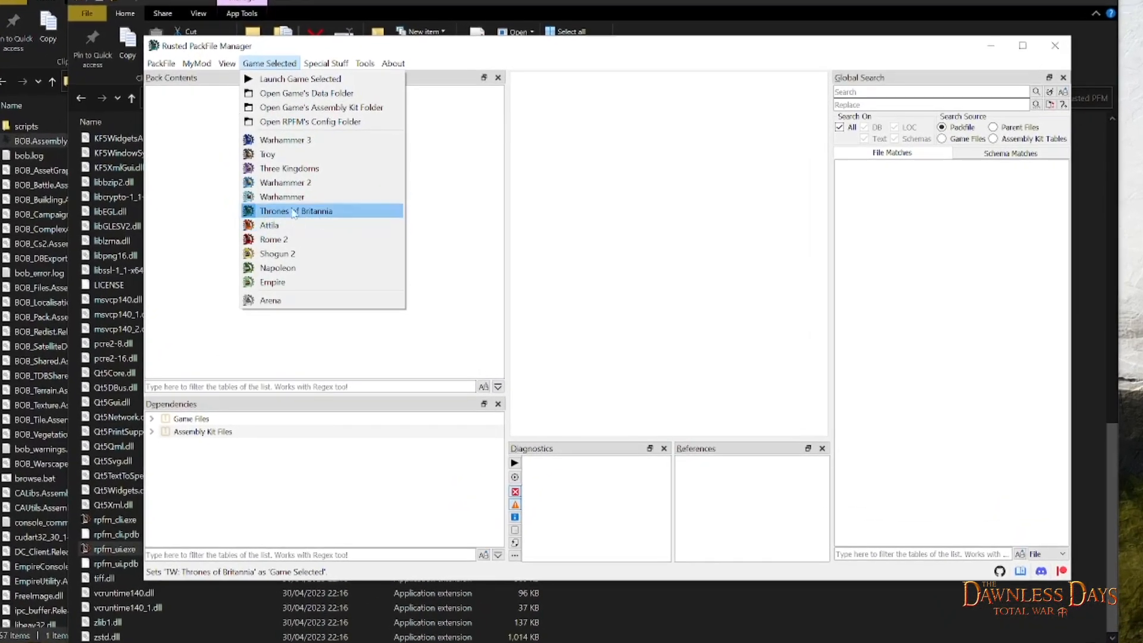
{"action": "left_click", "coordinate": [274, 229]}
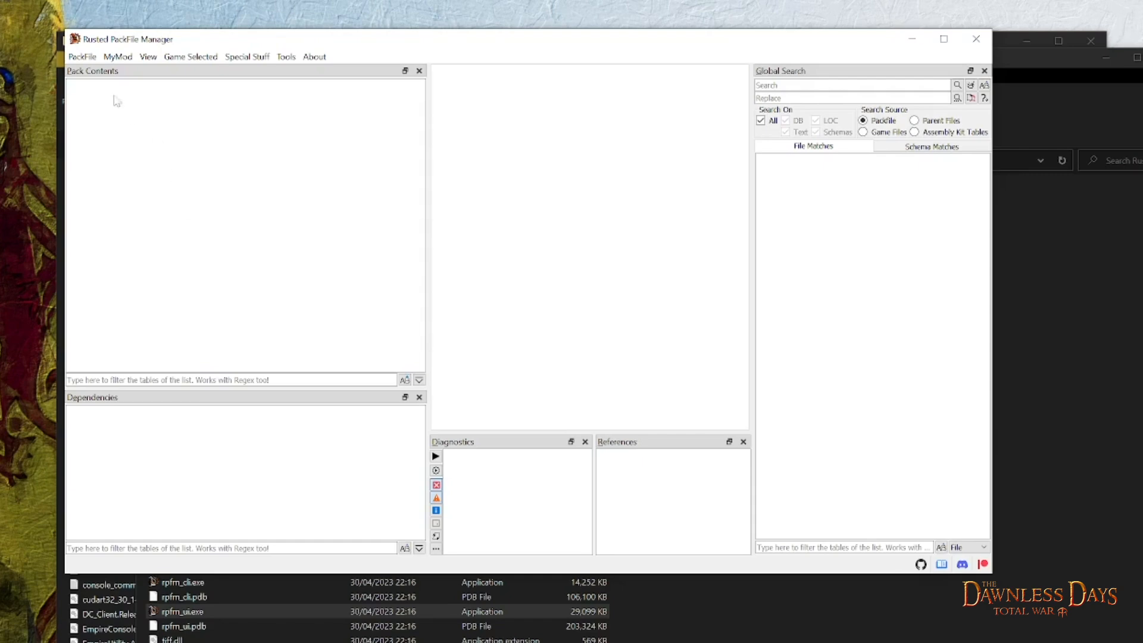
- Open scotland1.pack from the game's data and expand its terrain > campaigns folders
{"action": "left_click", "coordinate": [78, 58]}
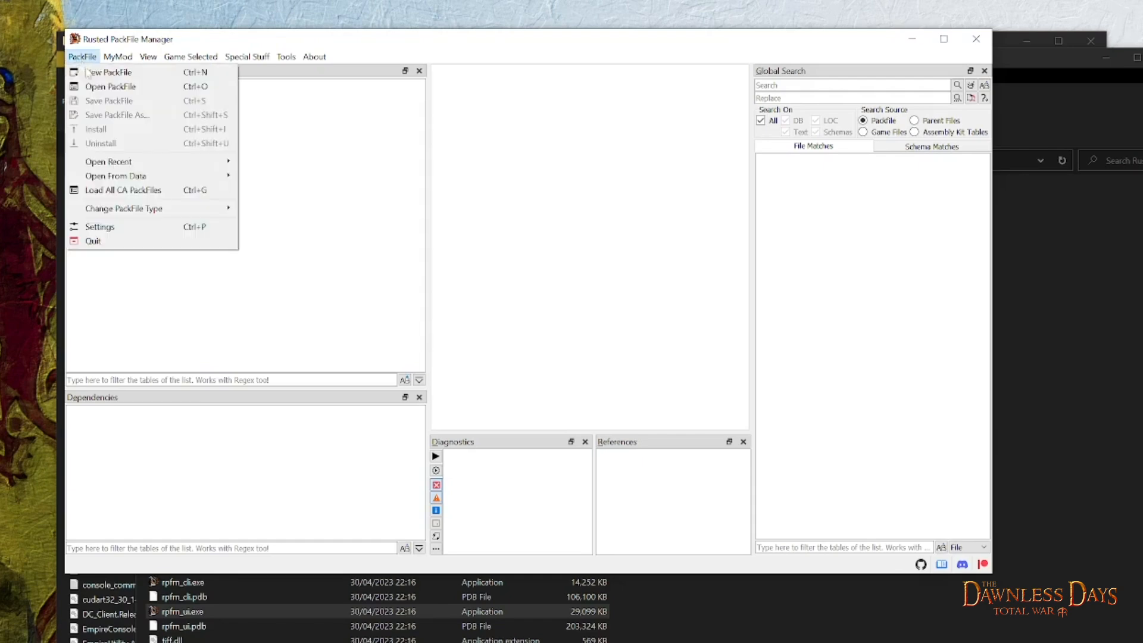
{"action": "mouse_move", "coordinate": [117, 180]}
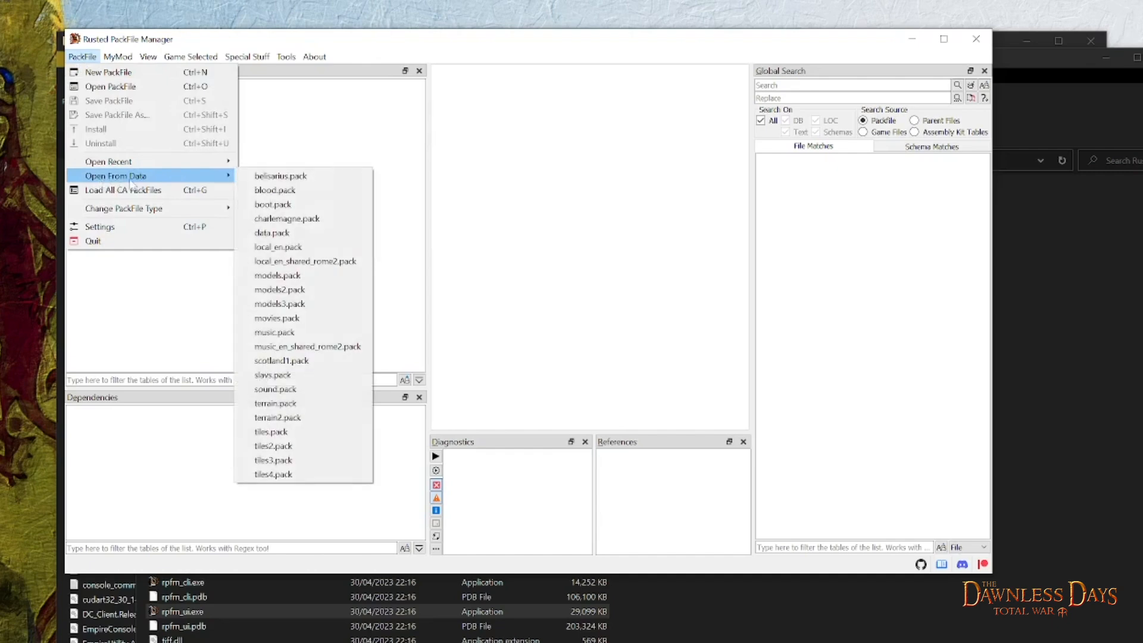
{"action": "left_click", "coordinate": [300, 366]}
{"action": "left_click", "coordinate": [73, 87]}
{"action": "left_click", "coordinate": [87, 100]}
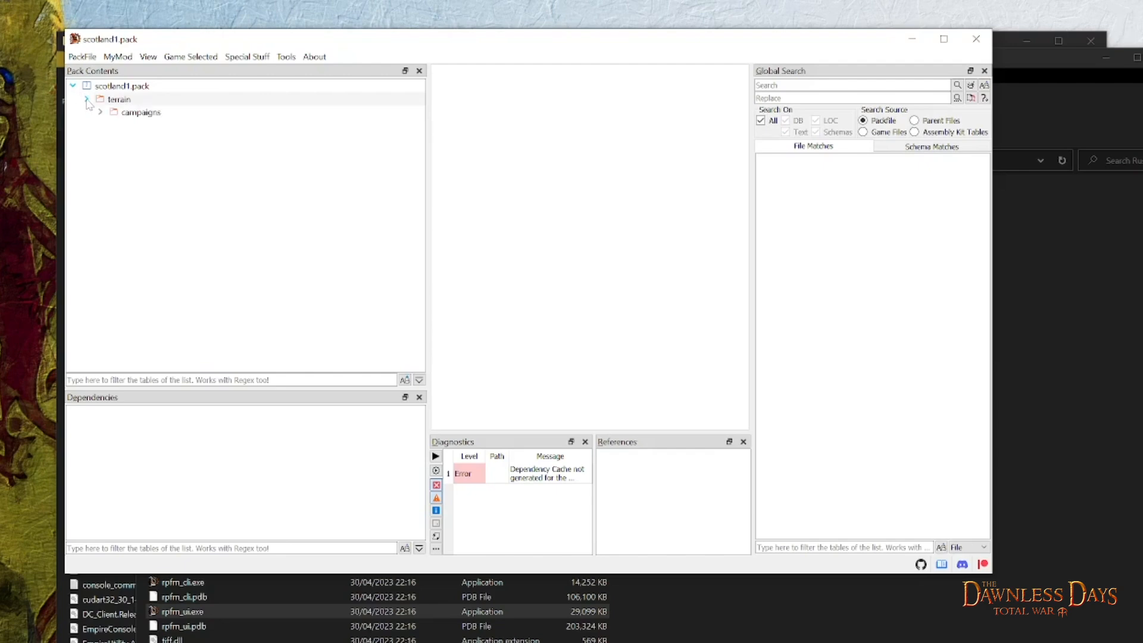
{"action": "left_click", "coordinate": [100, 112]}
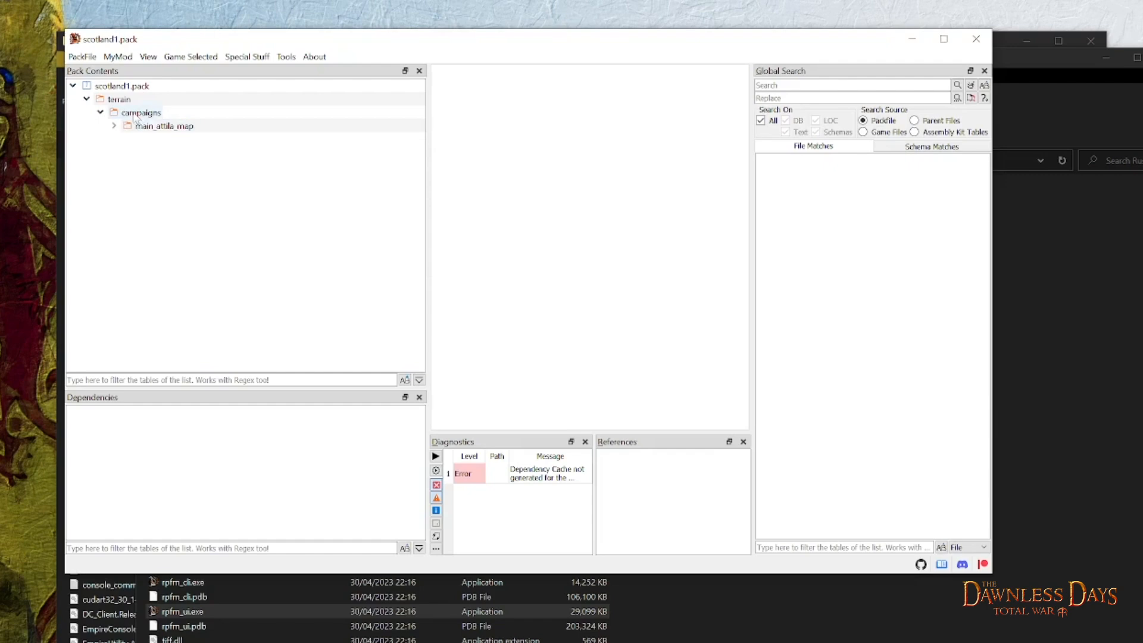
- Add the battles folder from assembly_kit > working_data > terrain to the terrain folder of scotland1.pack
{"action": "left_click", "coordinate": [118, 103]}
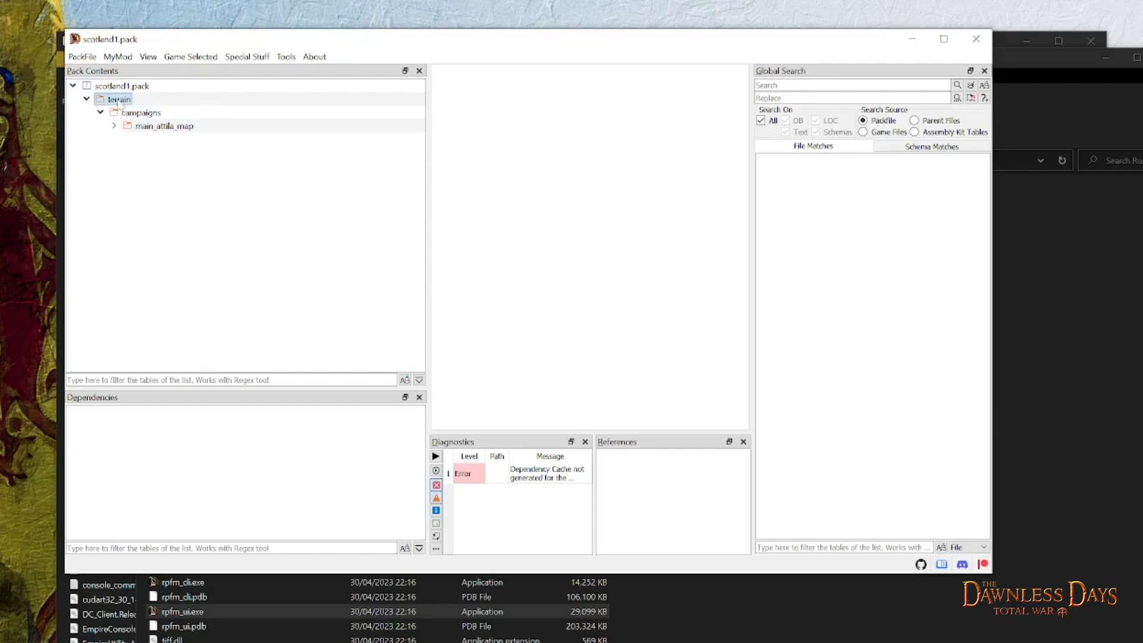
{"action": "right_click", "coordinate": [114, 101]}
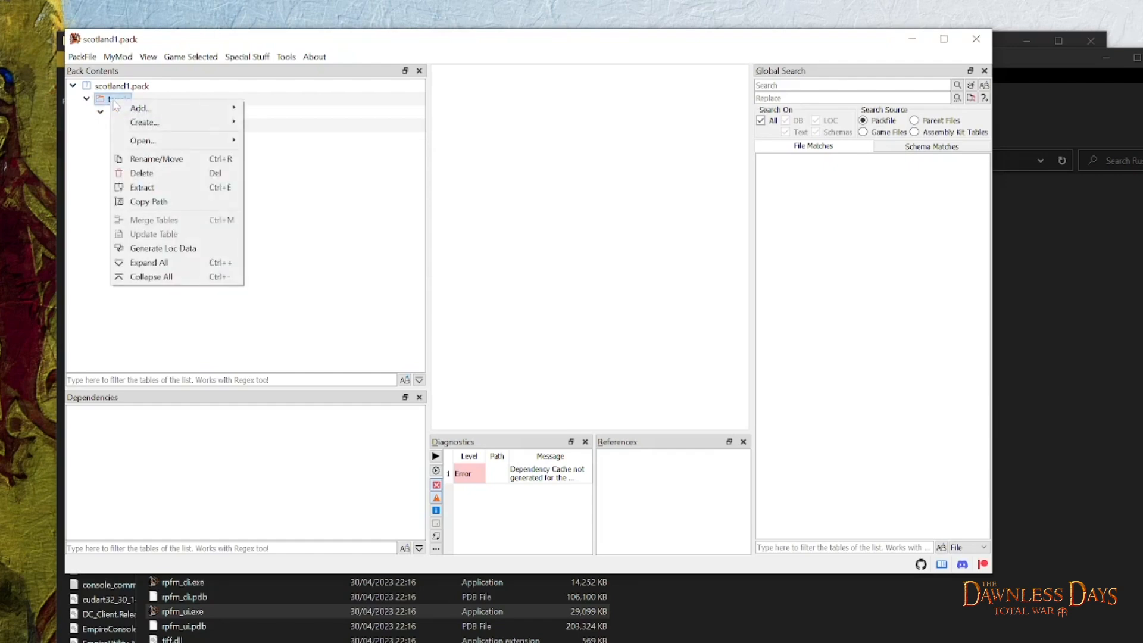
{"action": "mouse_move", "coordinate": [146, 111]}
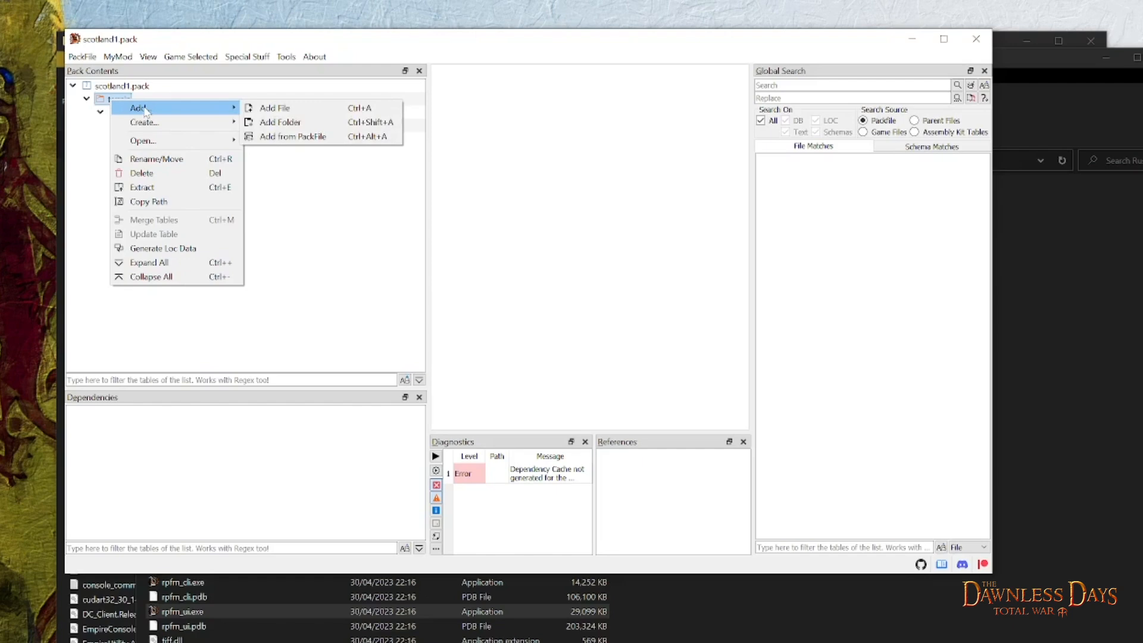
{"action": "left_click", "coordinate": [282, 126]}
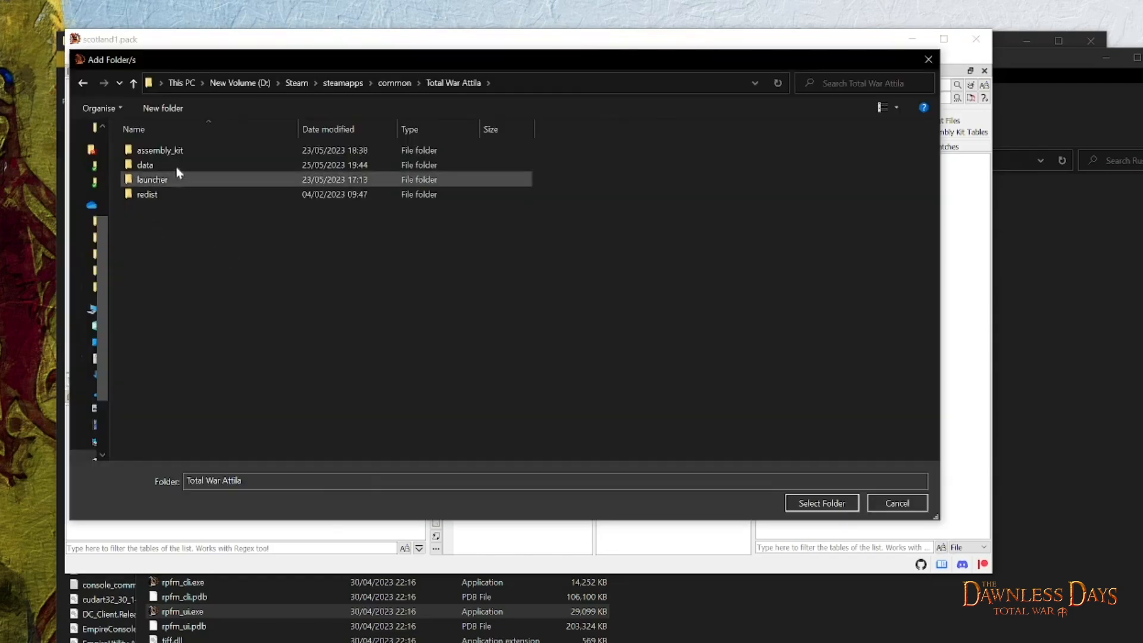
{"action": "double_click", "coordinate": [170, 150]}
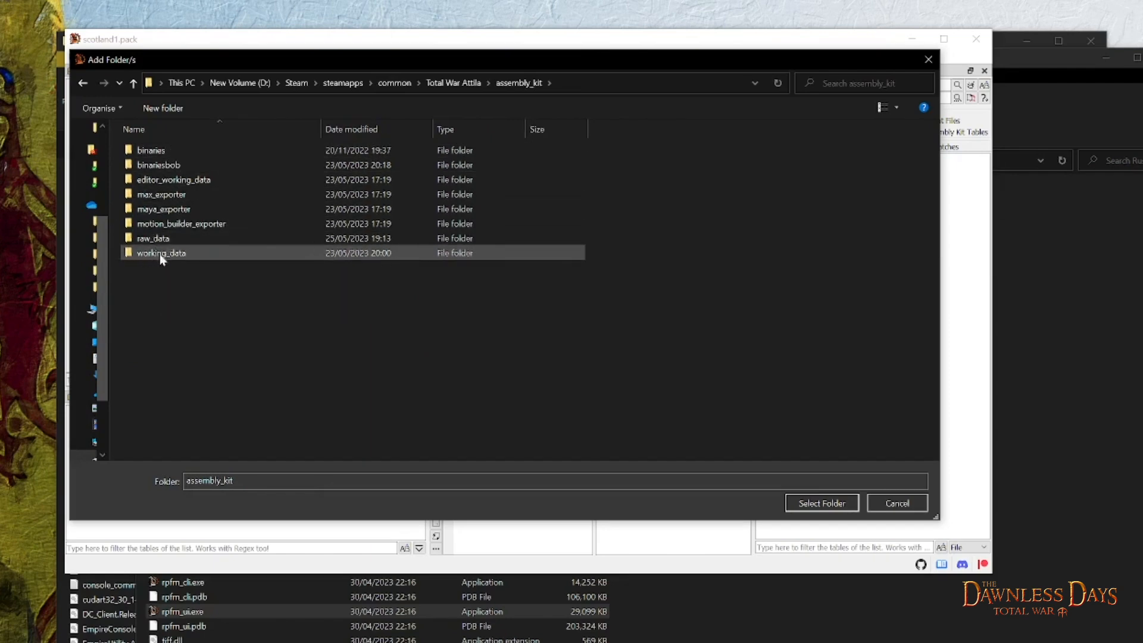
{"action": "double_click", "coordinate": [178, 254]}
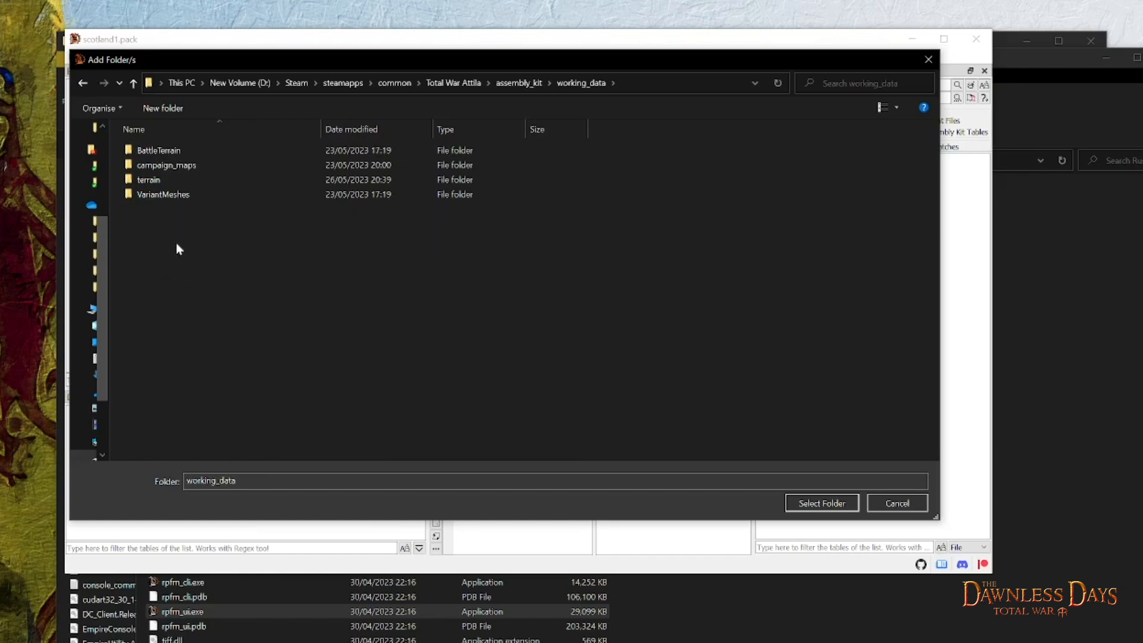
{"action": "double_click", "coordinate": [158, 181]}
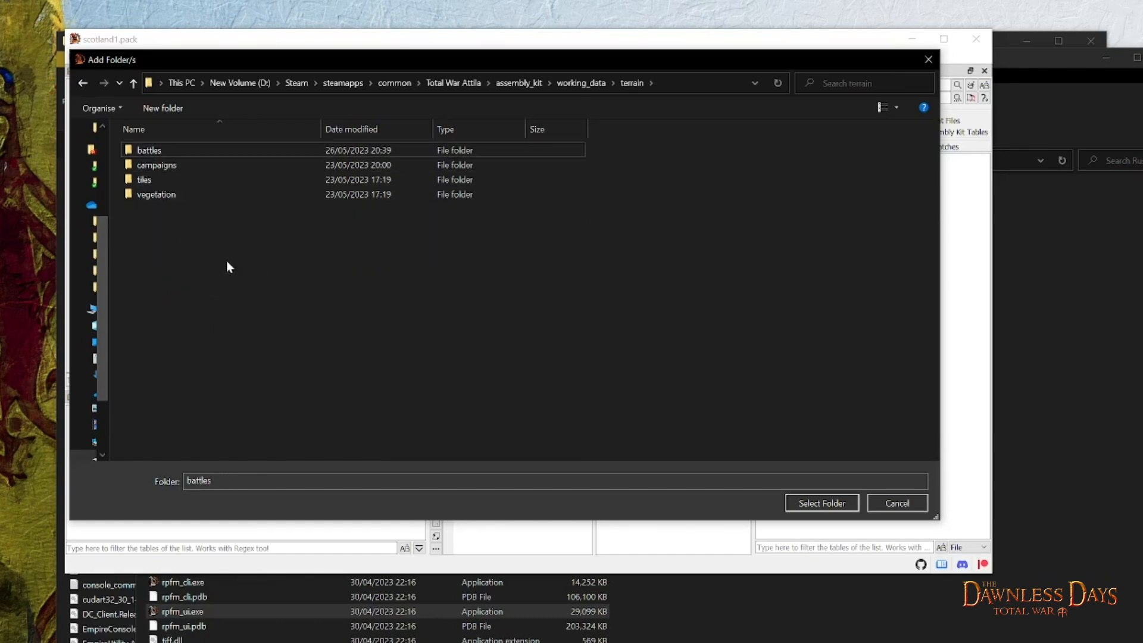
{"action": "left_click", "coordinate": [155, 151]}
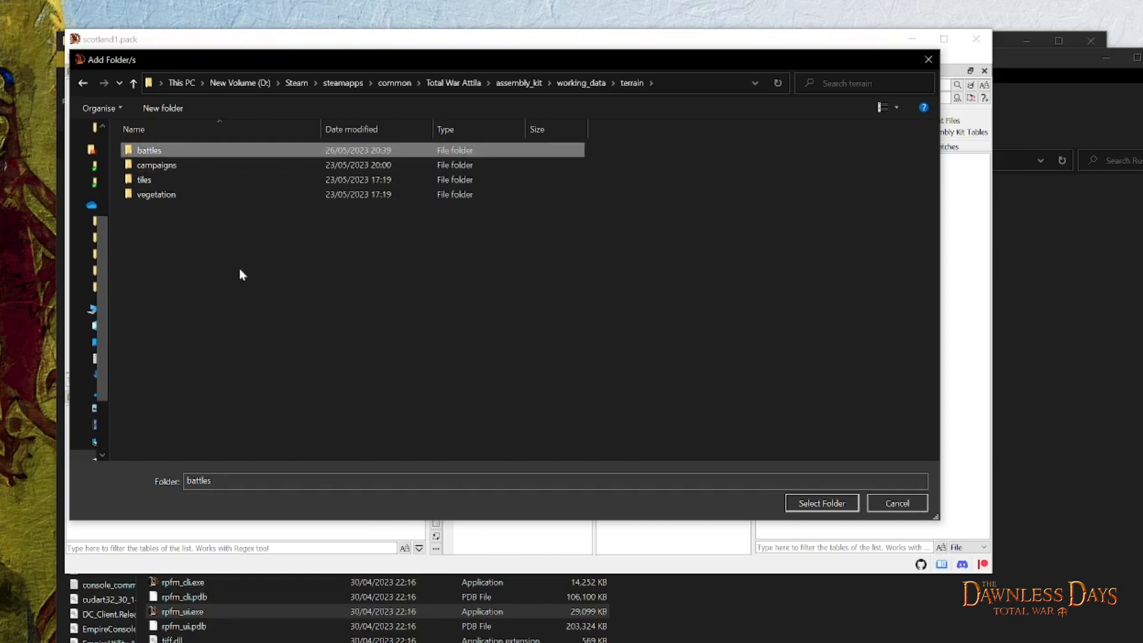
{"action": "left_click", "coordinate": [804, 502]}
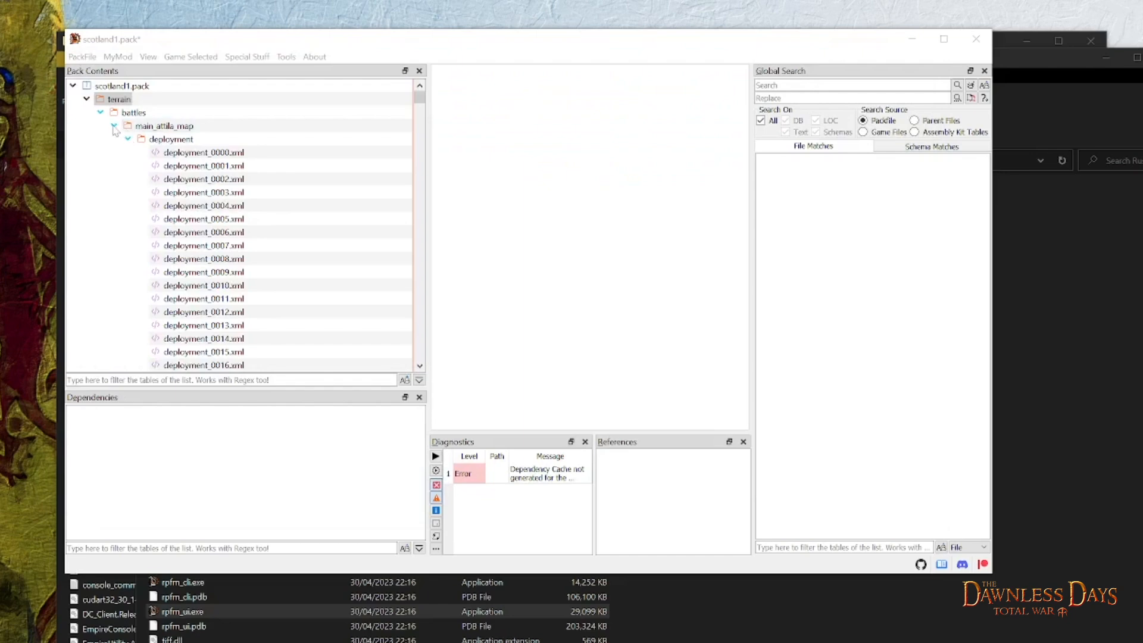
- Collapse the main_attila_map folder under battles, save scotland1.pack and close Rusted PackFile Manager
{"action": "left_click", "coordinate": [113, 126]}
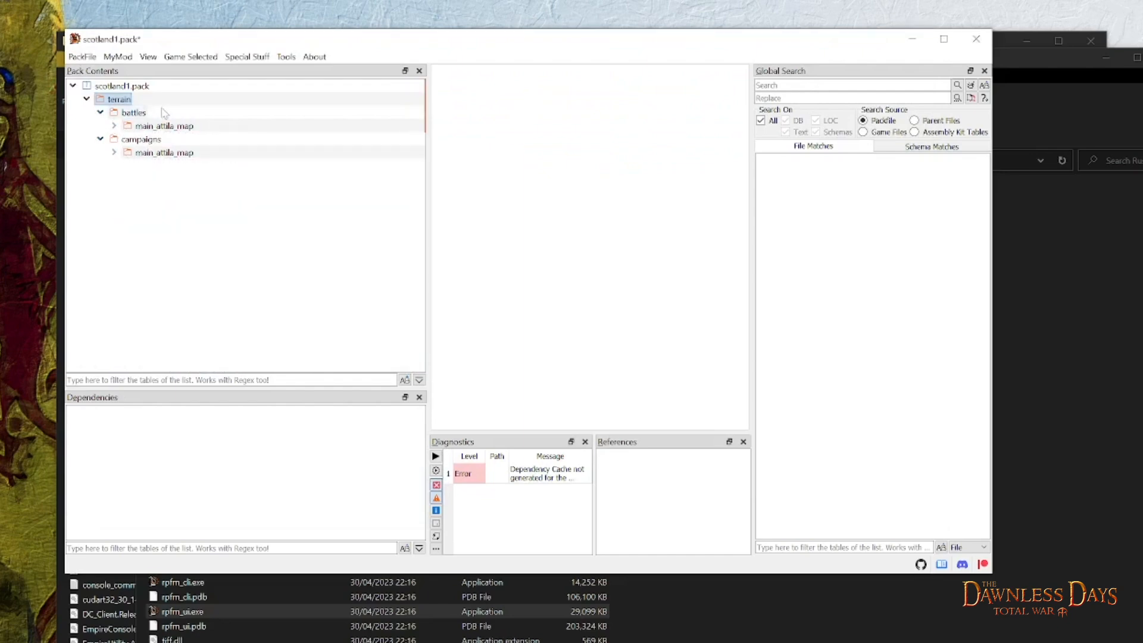
{"action": "left_click", "coordinate": [138, 113]}
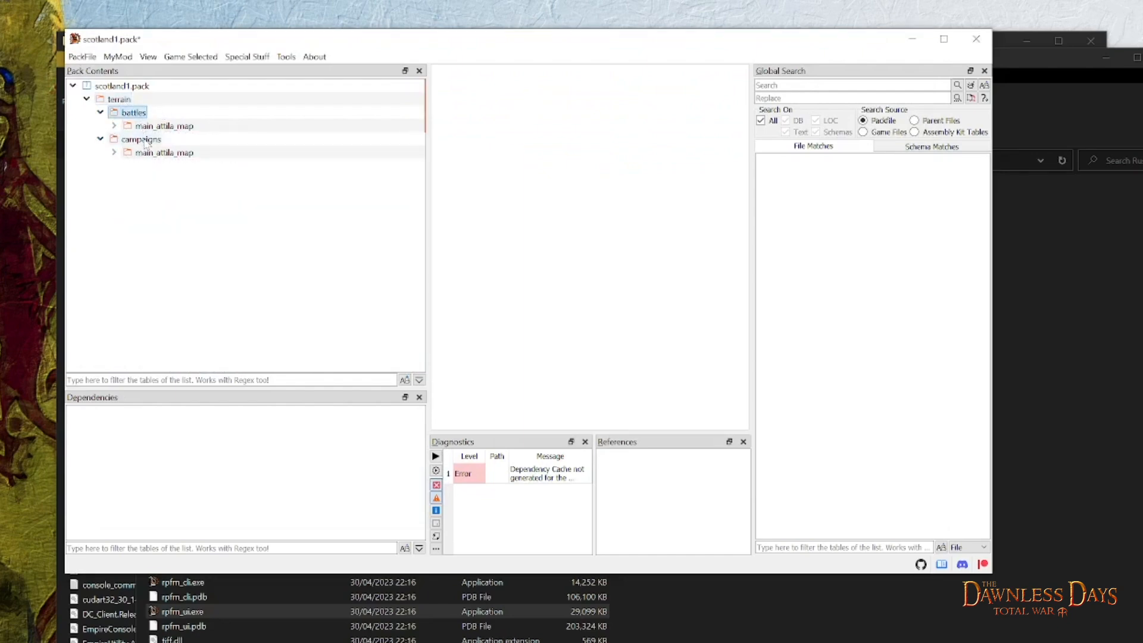
{"action": "left_click", "coordinate": [146, 141]}
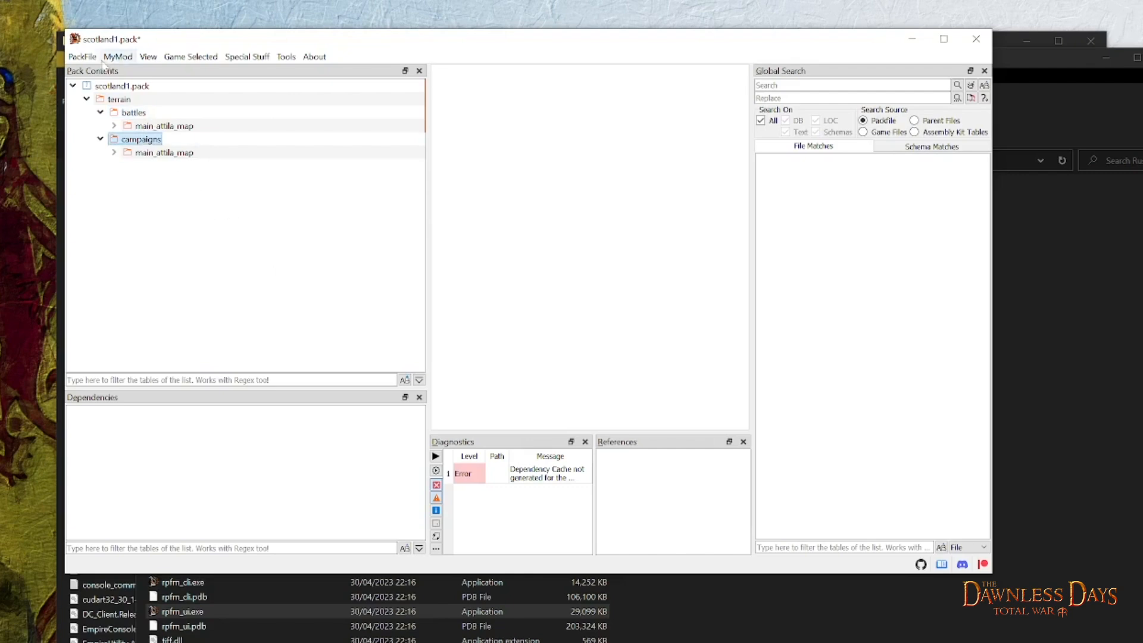
{"action": "left_click", "coordinate": [92, 58]}
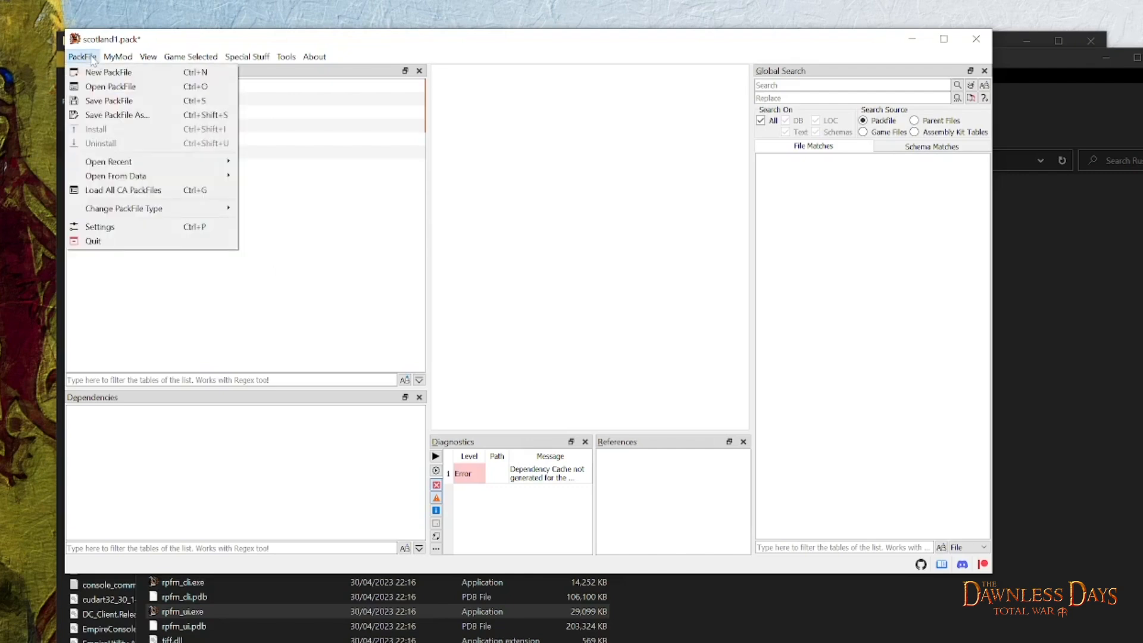
{"action": "left_click", "coordinate": [148, 108]}
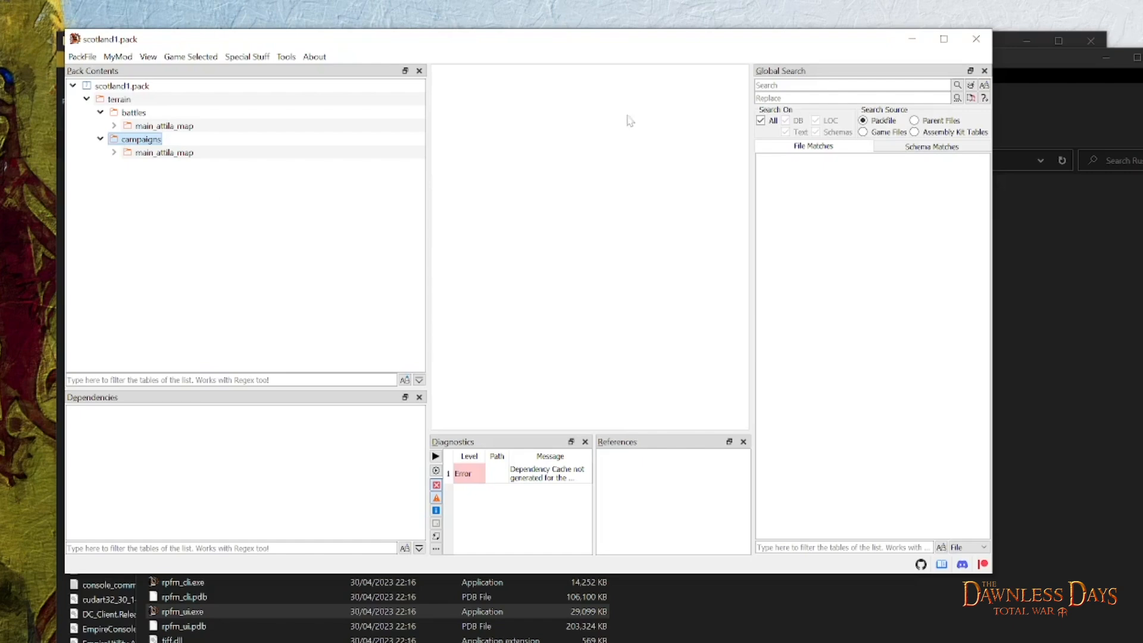
{"action": "left_click", "coordinate": [970, 47]}
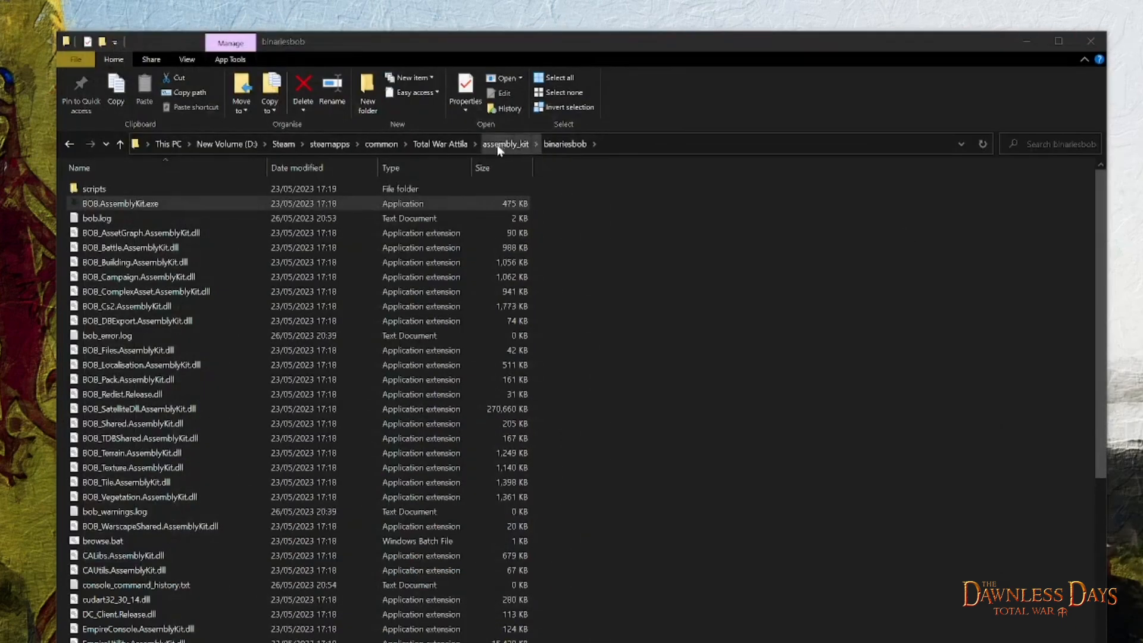
- Launch TWeak.AssemblyKit.exe from the assembly_kit > binaries folder and start the Terry tool
{"action": "left_click", "coordinate": [504, 144]}
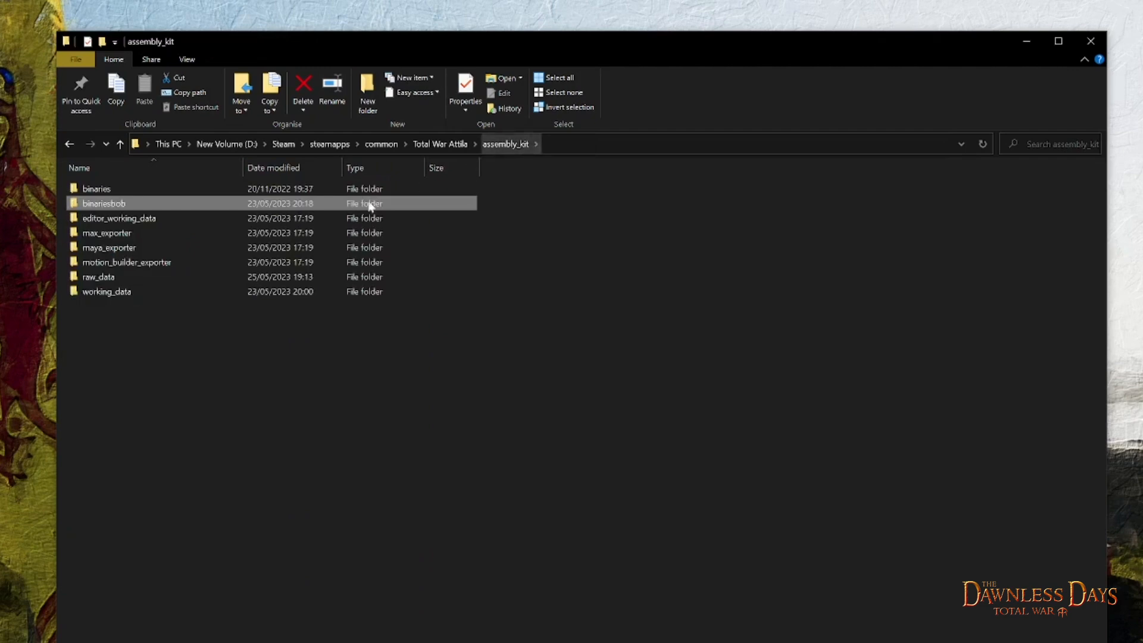
{"action": "left_click", "coordinate": [104, 191]}
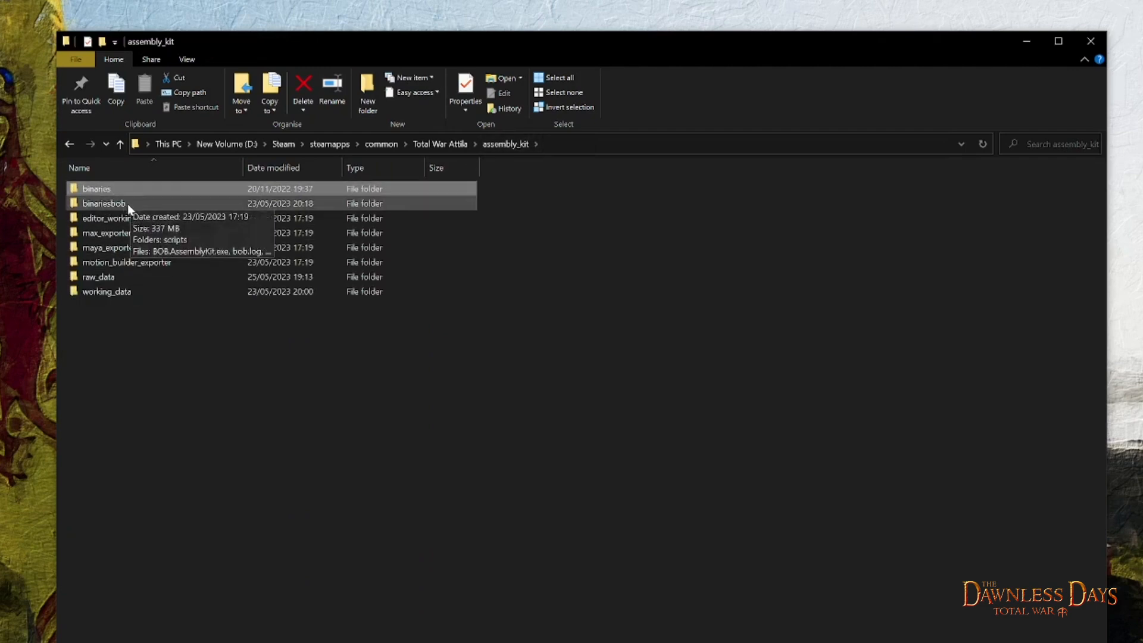
{"action": "double_click", "coordinate": [105, 188]}
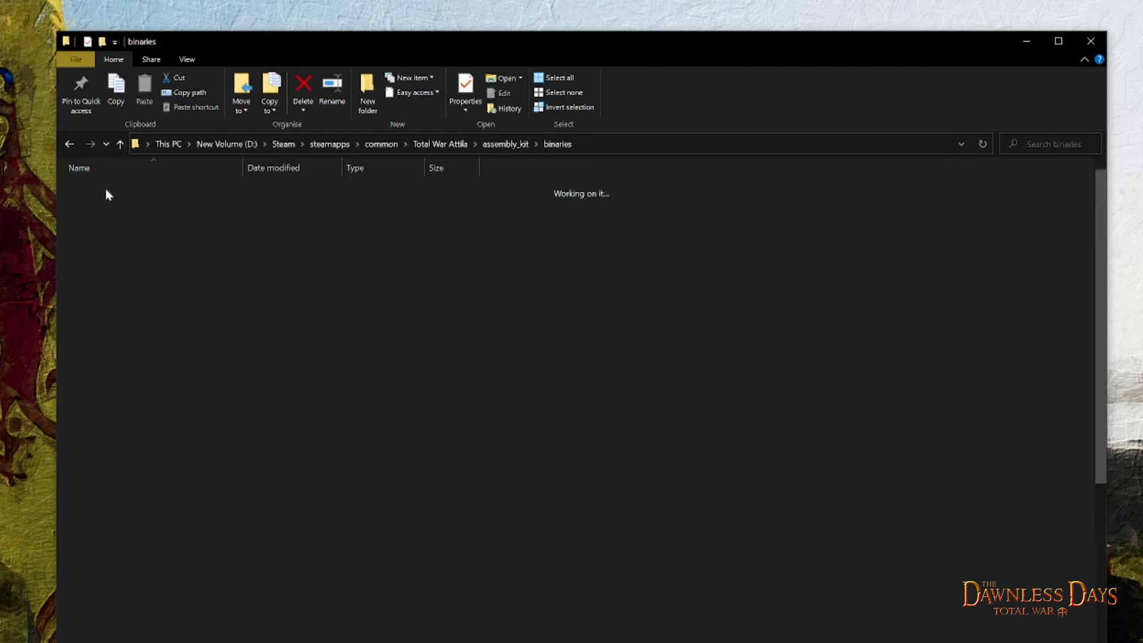
{"action": "scroll", "coordinate": [202, 375], "scroll_direction": "down", "scroll_amount": 8}
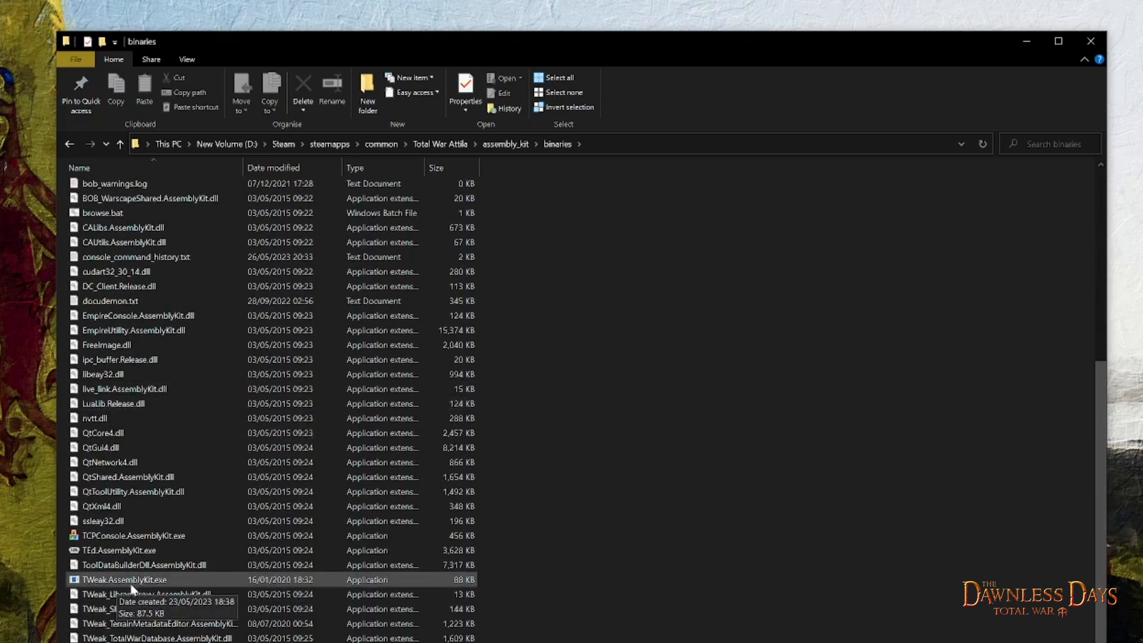
{"action": "double_click", "coordinate": [145, 578]}
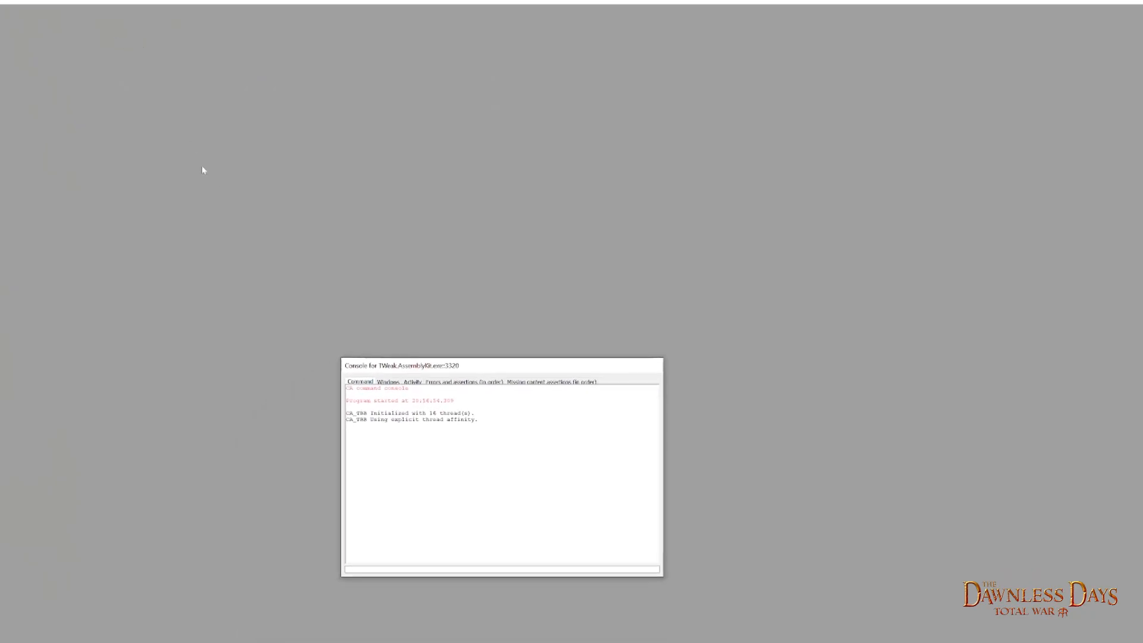
{"action": "left_click", "coordinate": [23, 15]}
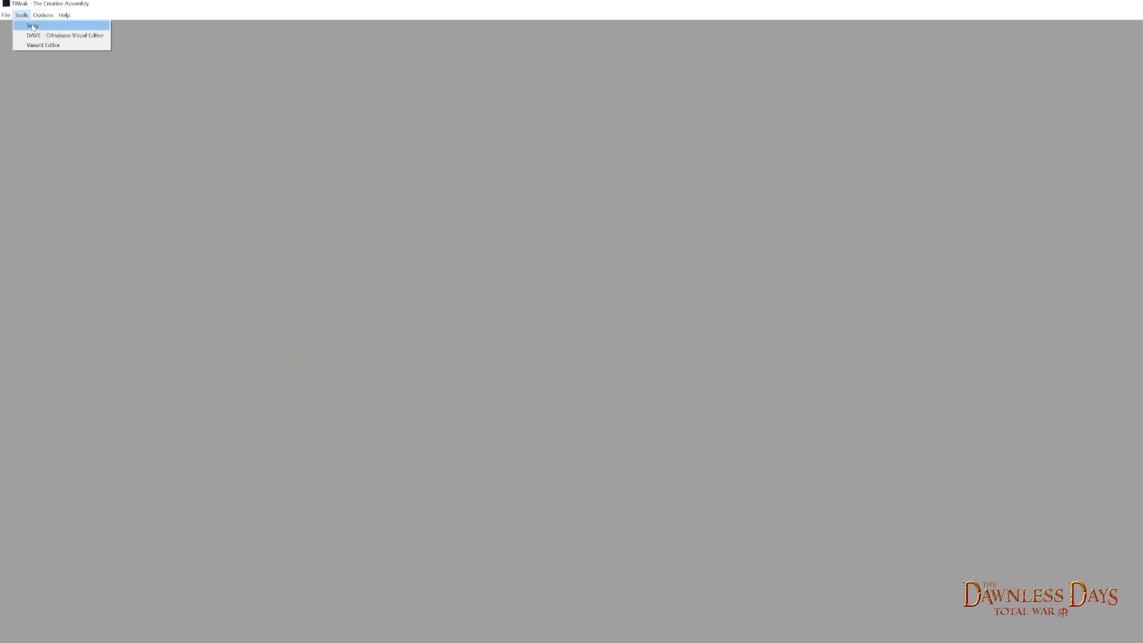
{"action": "left_click", "coordinate": [31, 25]}
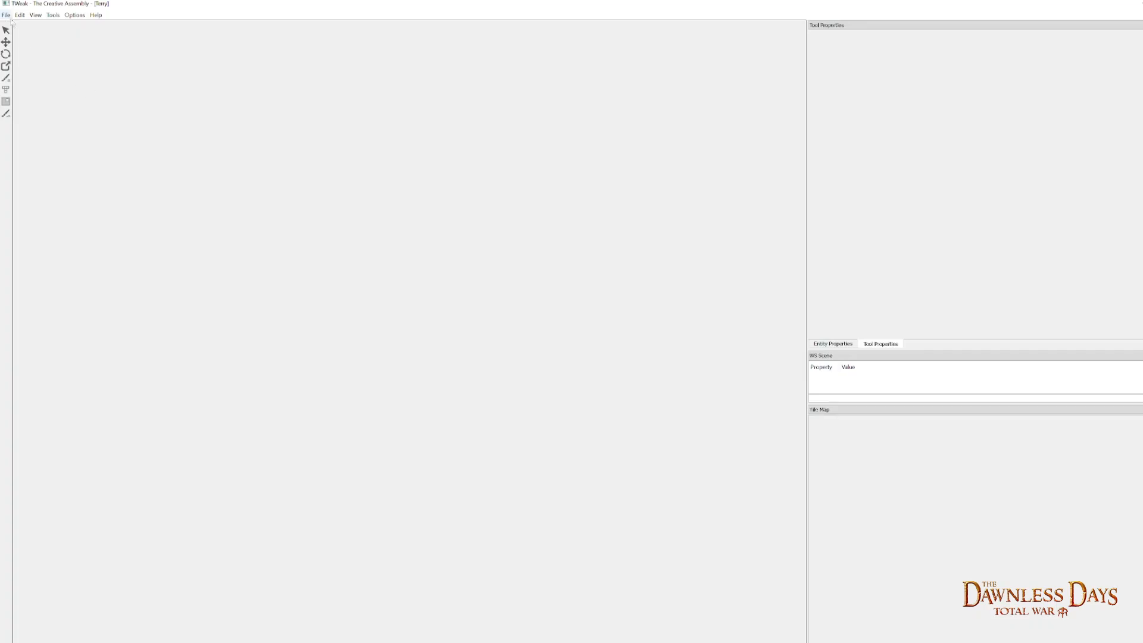
- Open the main_attila_map.terry project with only Editable Low Frequency enabled in the load options
{"action": "left_click", "coordinate": [6, 15]}
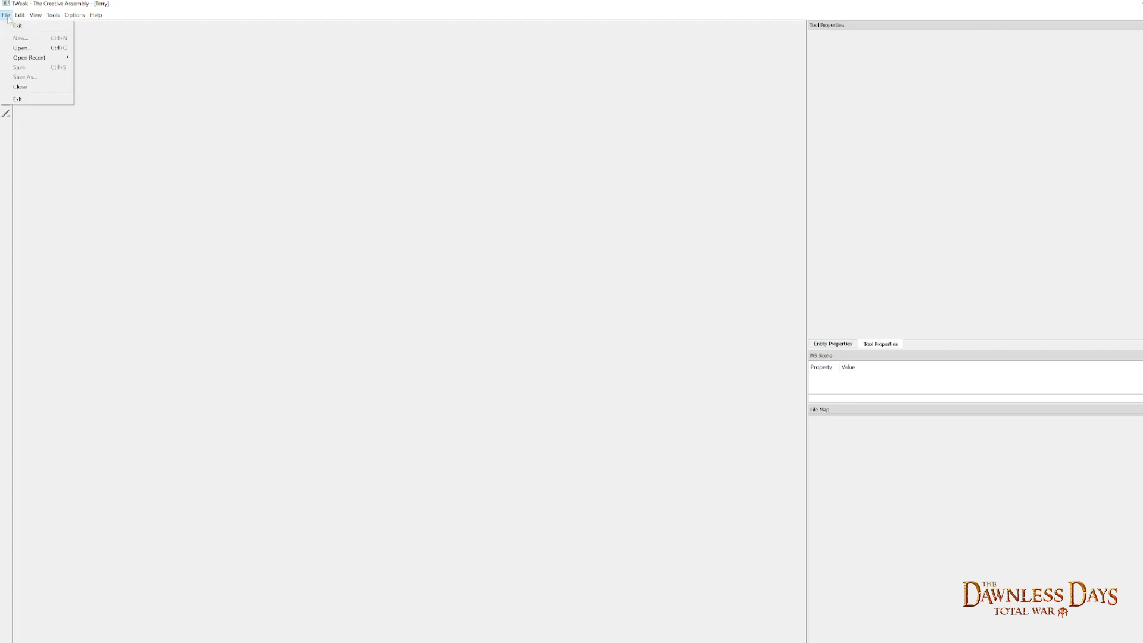
{"action": "left_click", "coordinate": [24, 47]}
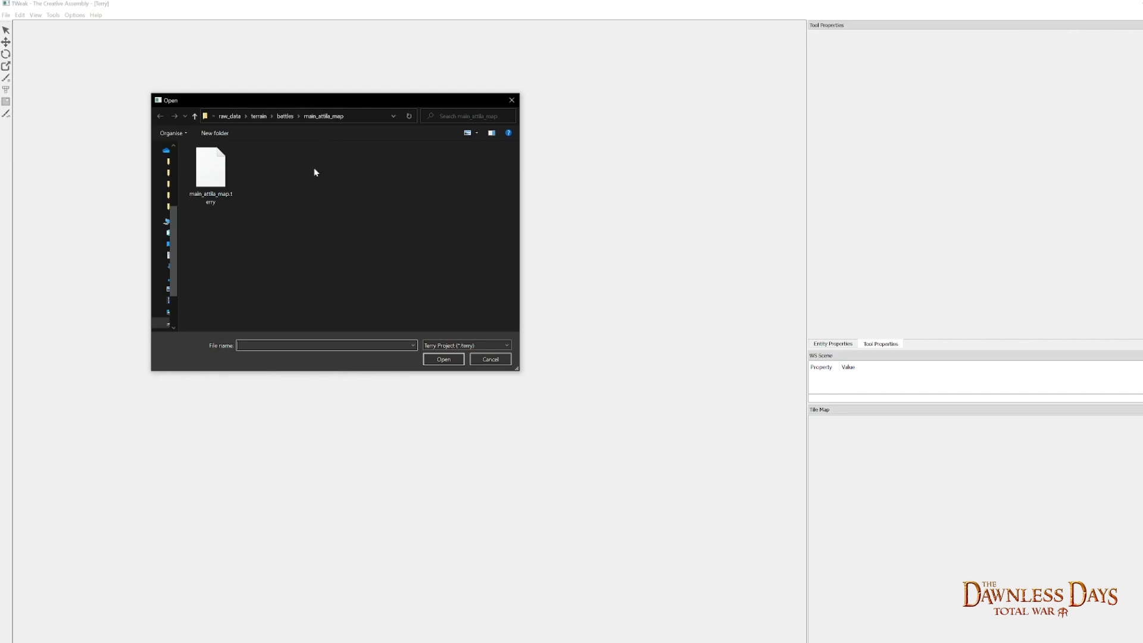
{"action": "left_click", "coordinate": [215, 183]}
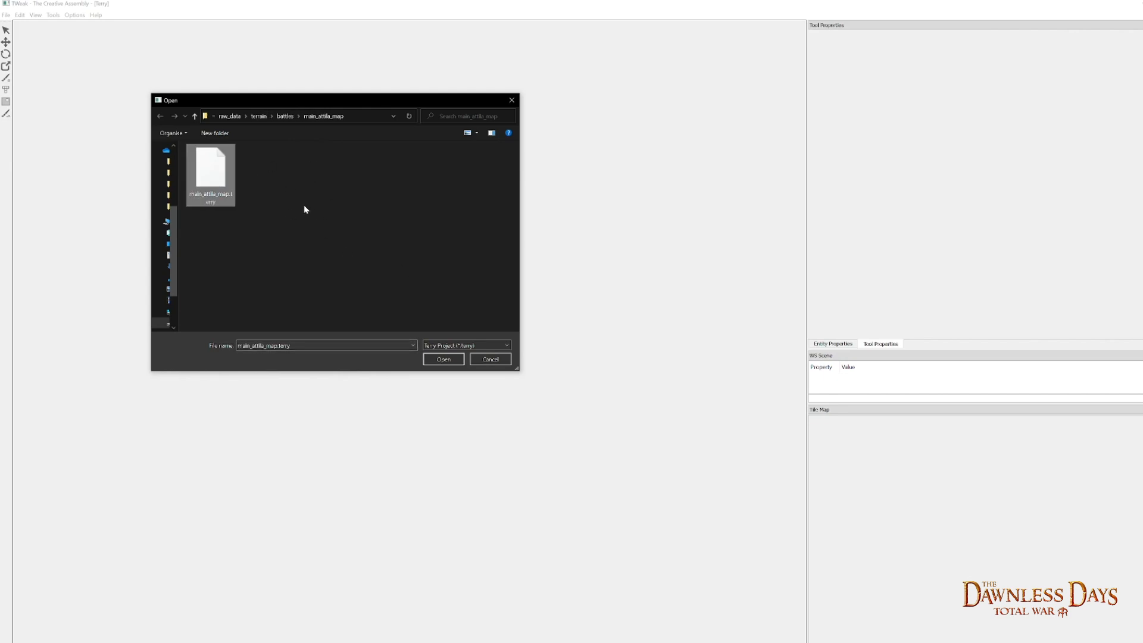
{"action": "left_click", "coordinate": [443, 359]}
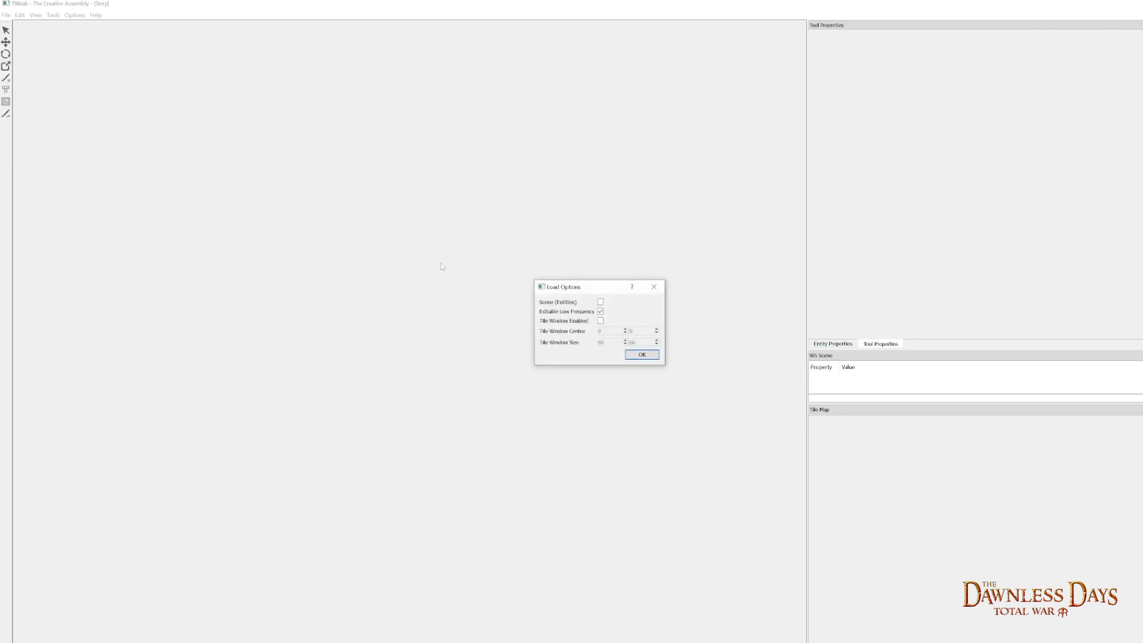
{"action": "left_click_drag", "start_coordinate": [573, 287], "coordinate": [513, 245]}
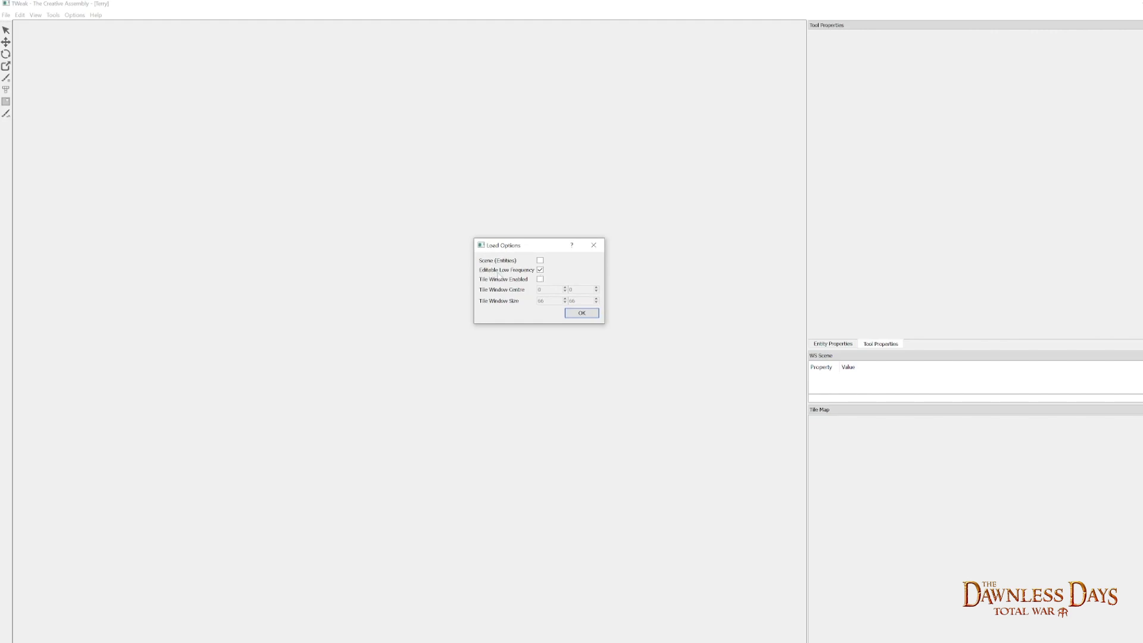
{"action": "left_click", "coordinate": [582, 313]}
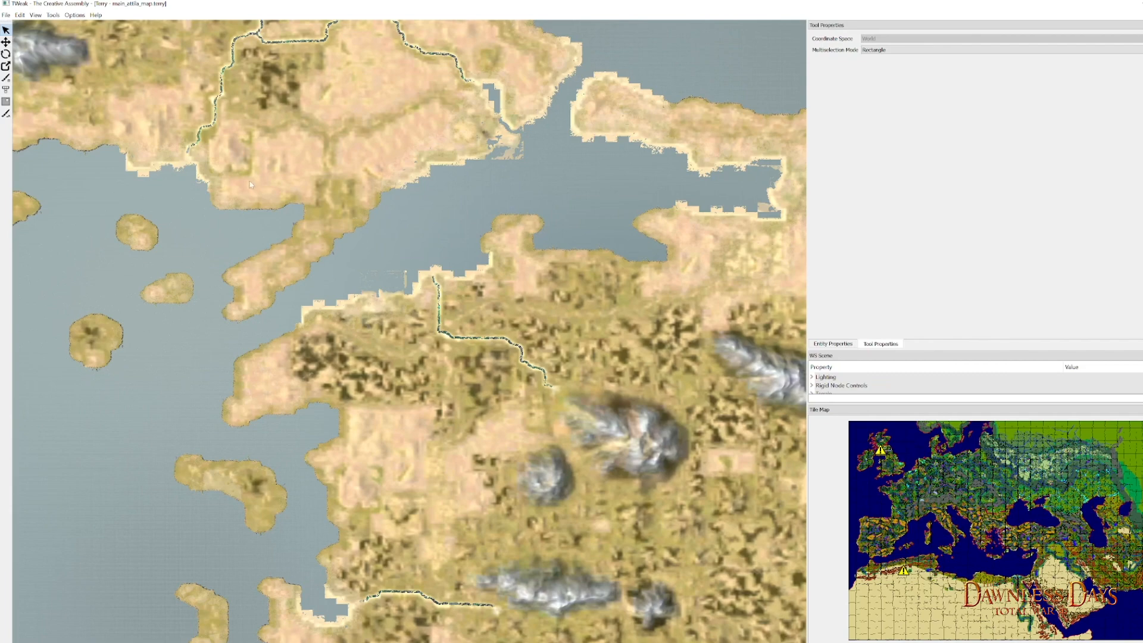
- Examine the terrain around the mountains in northern Britain, both in the 3D view and on the tile map
{"action": "left_click_drag", "start_coordinate": [124, 172], "coordinate": [645, 422]}
{"action": "left_click_drag", "start_coordinate": [59, 136], "coordinate": [362, 265]}
{"action": "left_click_drag", "start_coordinate": [59, 99], "coordinate": [416, 290]}
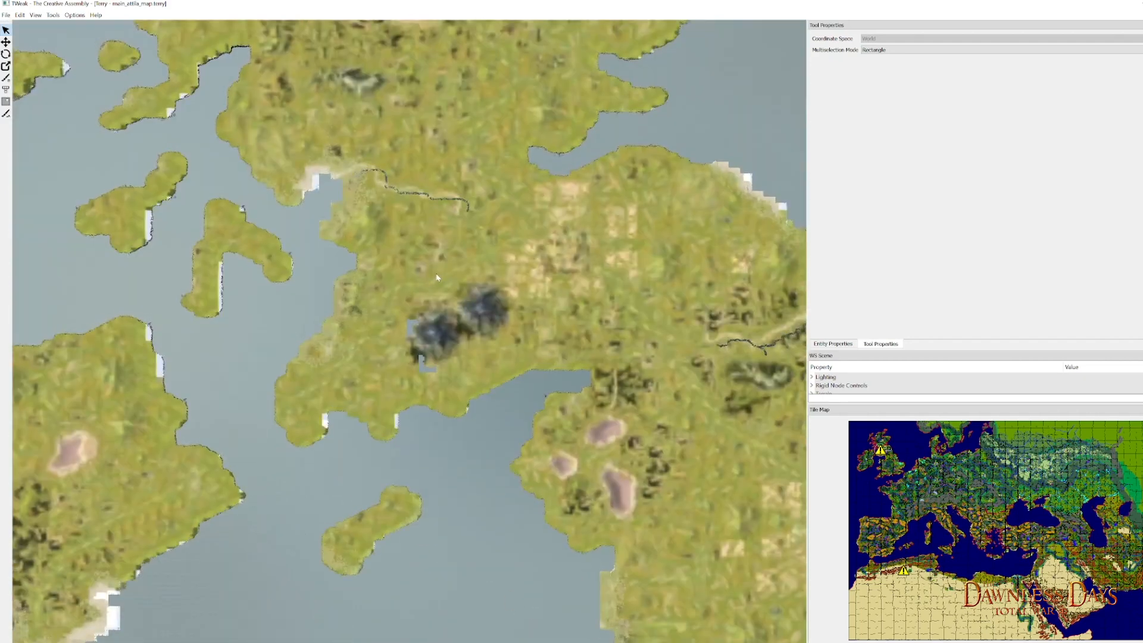
{"action": "left_click_drag", "start_coordinate": [444, 278], "coordinate": [449, 292]}
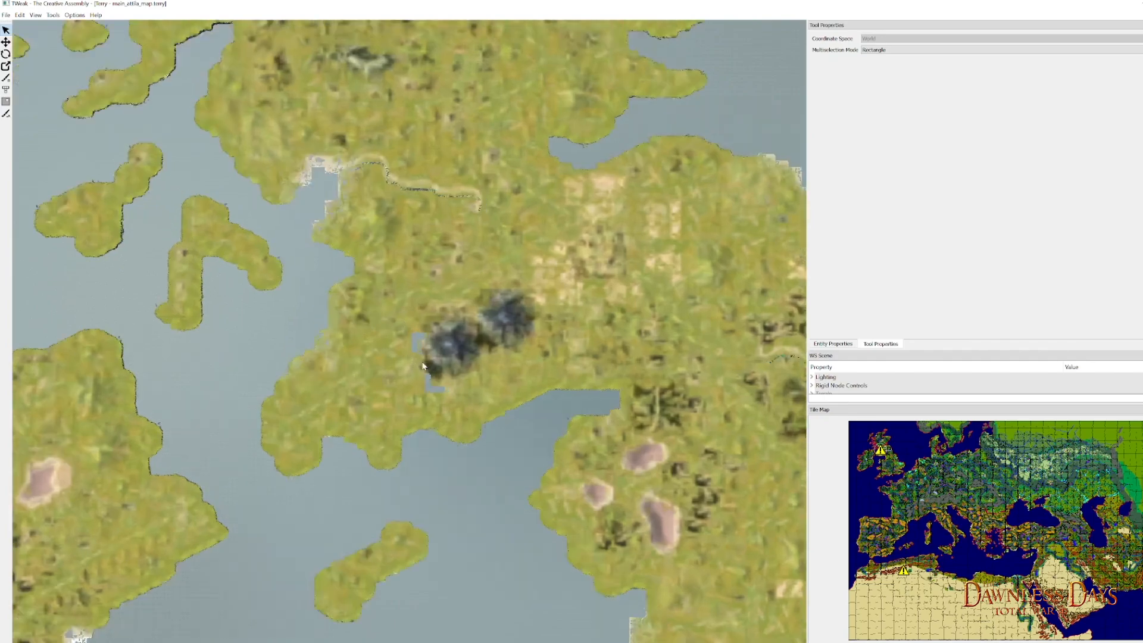
{"action": "scroll", "coordinate": [421, 364], "scroll_direction": "up", "scroll_amount": 10}
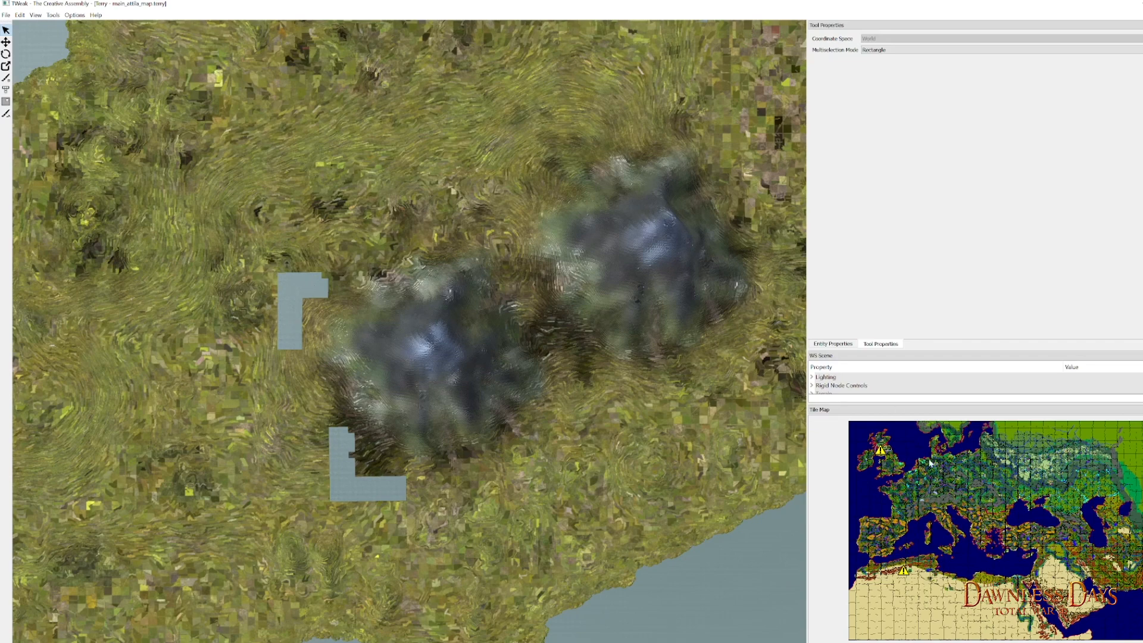
{"action": "scroll", "coordinate": [885, 460], "scroll_direction": "up", "scroll_amount": 5}
{"action": "scroll", "coordinate": [826, 447], "scroll_direction": "up", "scroll_amount": 6}
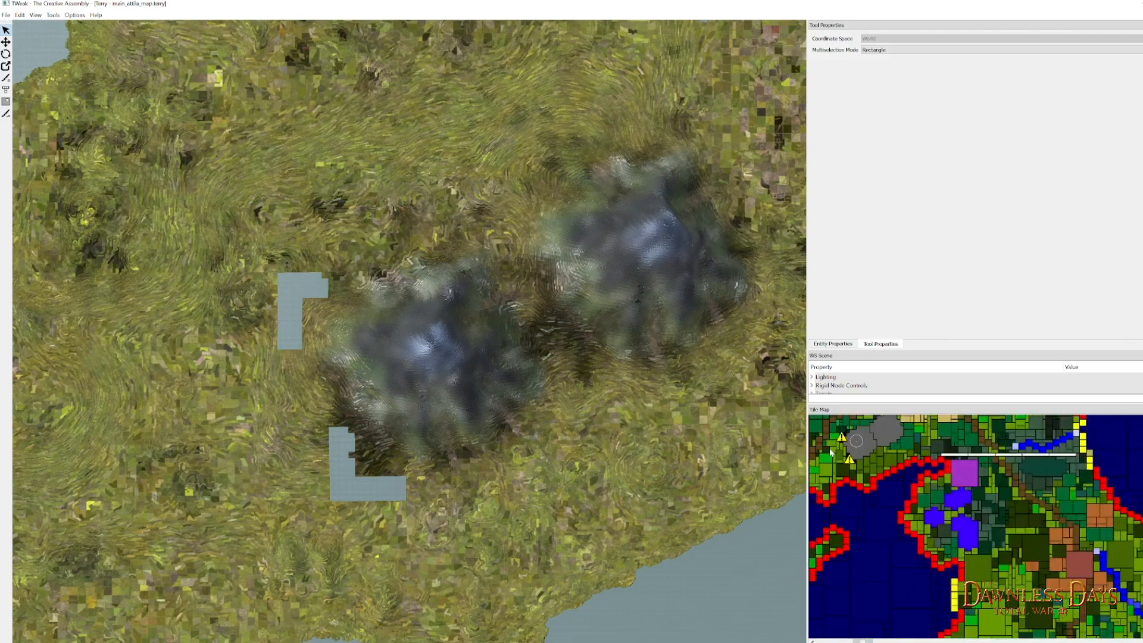
{"action": "left_click_drag", "start_coordinate": [864, 455], "coordinate": [916, 515]}
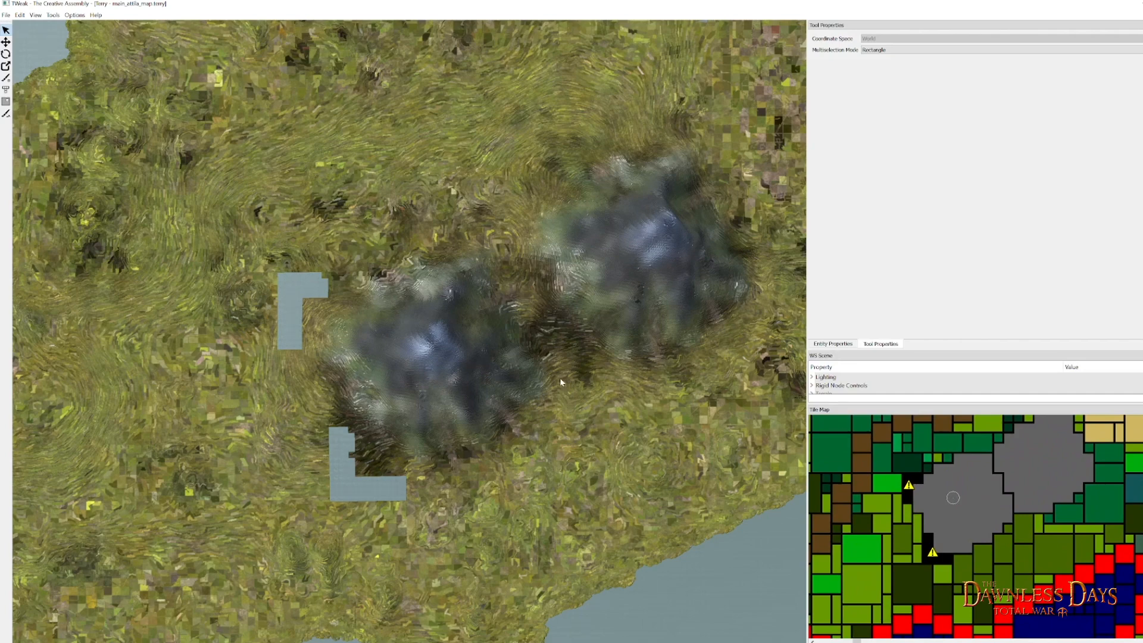
- Open tile_map.png from the assembly_kit > raw_data > terrain > battles > main_attila_map folder in Photoshop
{"action": "key", "text": "alt+Tab"}
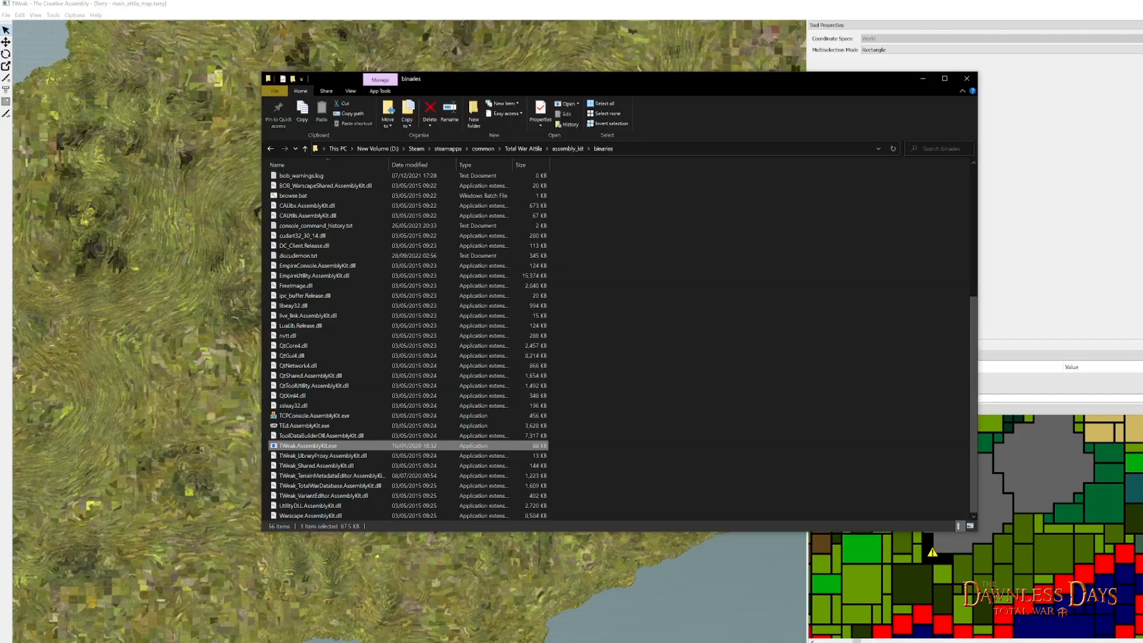
{"action": "left_click", "coordinate": [571, 149]}
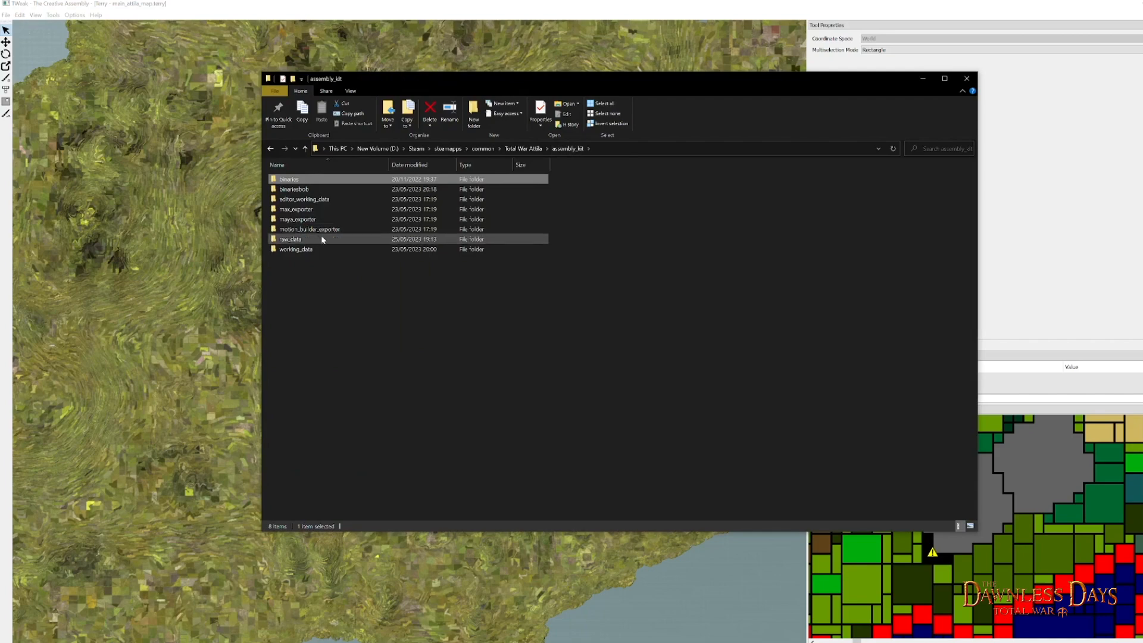
{"action": "double_click", "coordinate": [304, 239]}
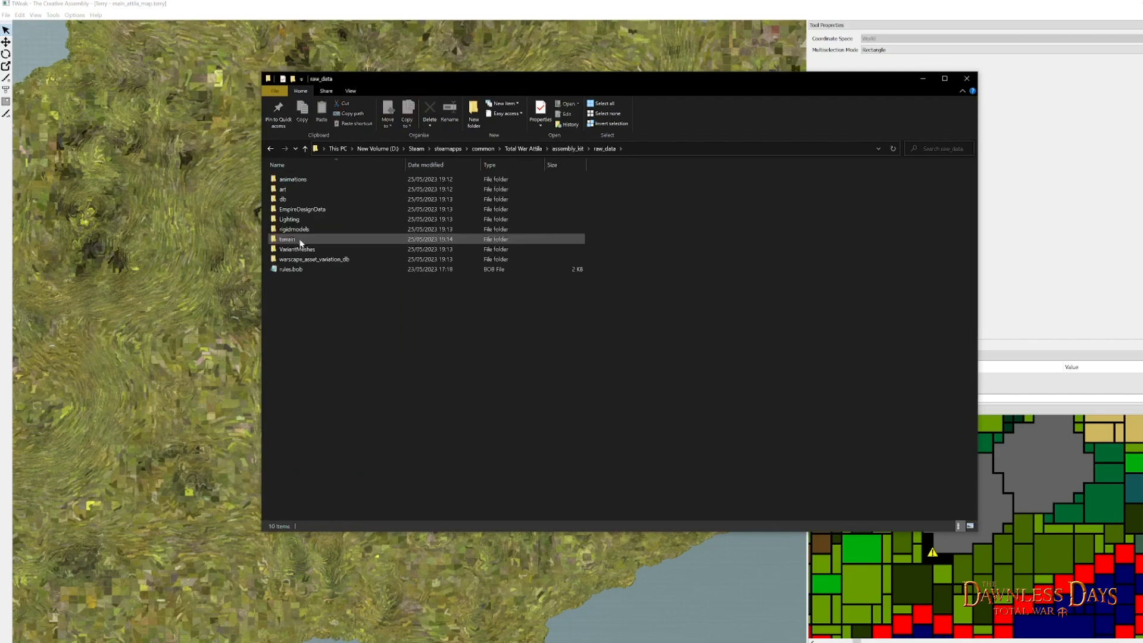
{"action": "double_click", "coordinate": [292, 240]}
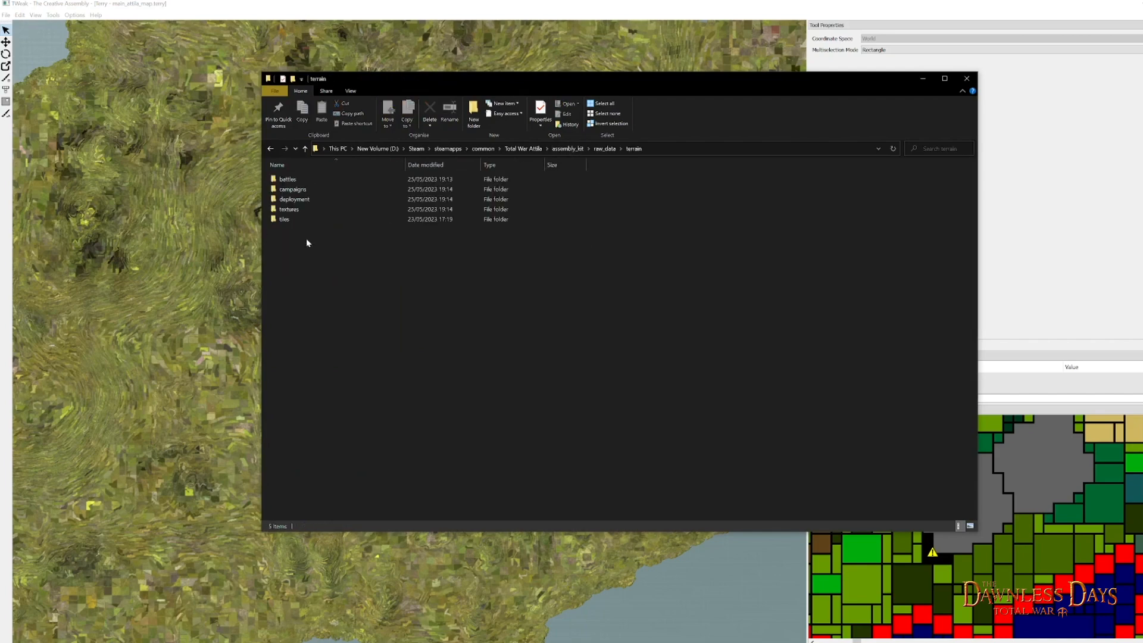
{"action": "double_click", "coordinate": [296, 186]}
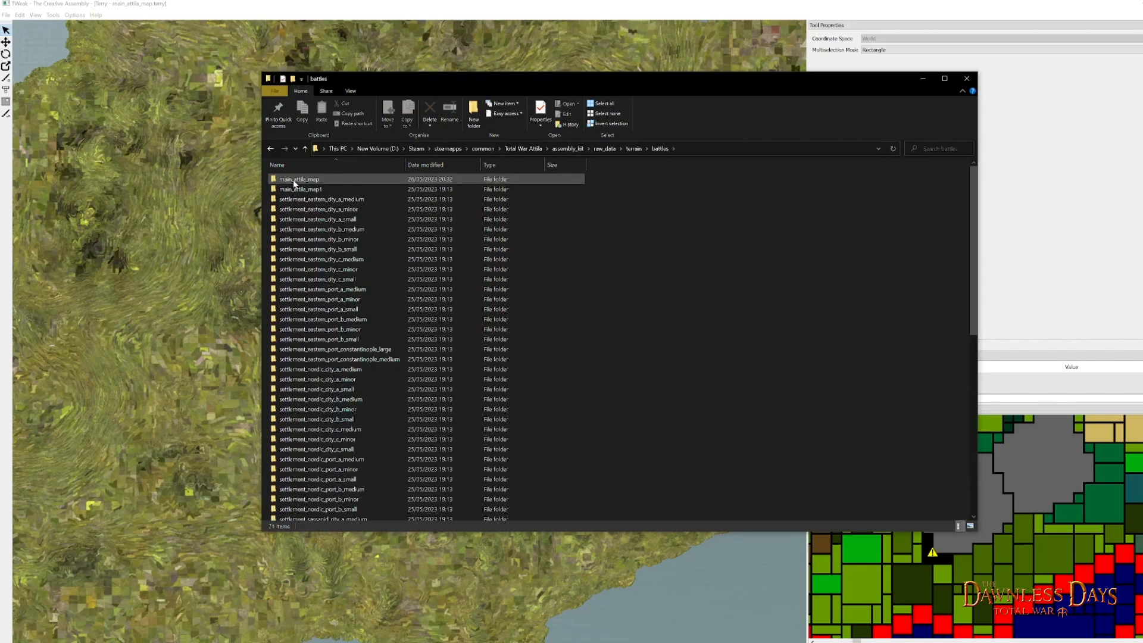
{"action": "double_click", "coordinate": [326, 182]}
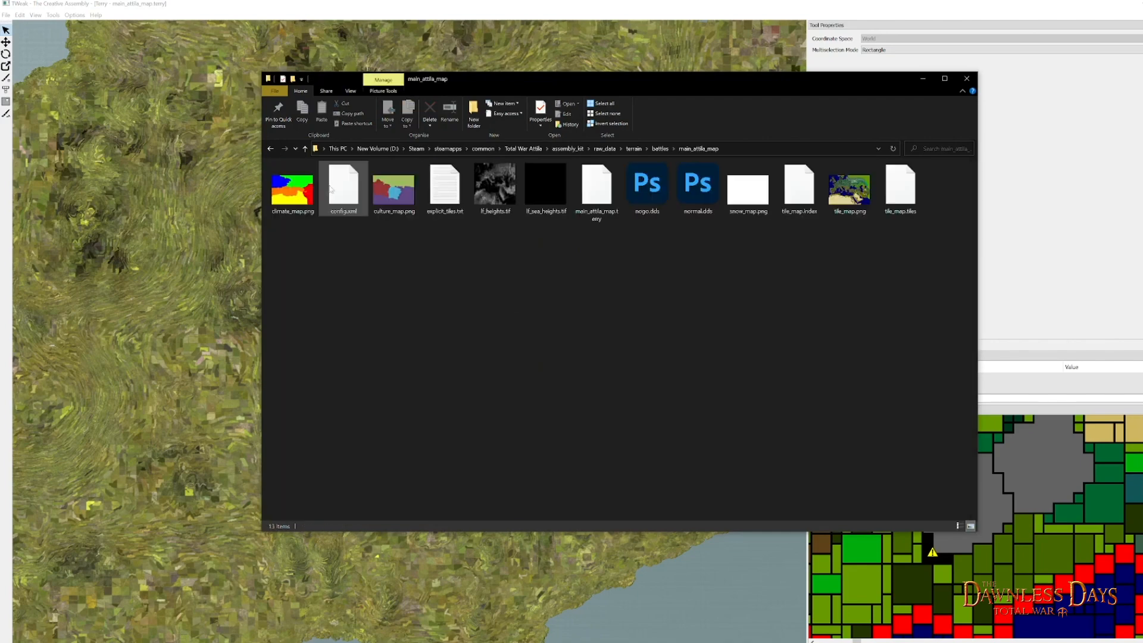
{"action": "left_click", "coordinate": [851, 201]}
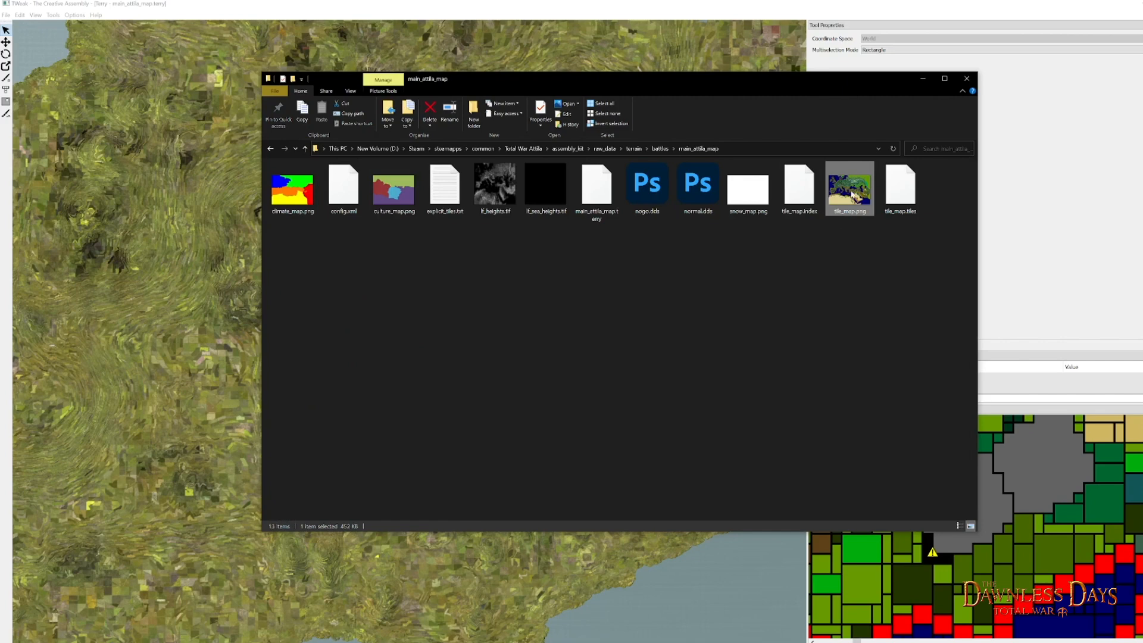
{"action": "right_click", "coordinate": [851, 186]}
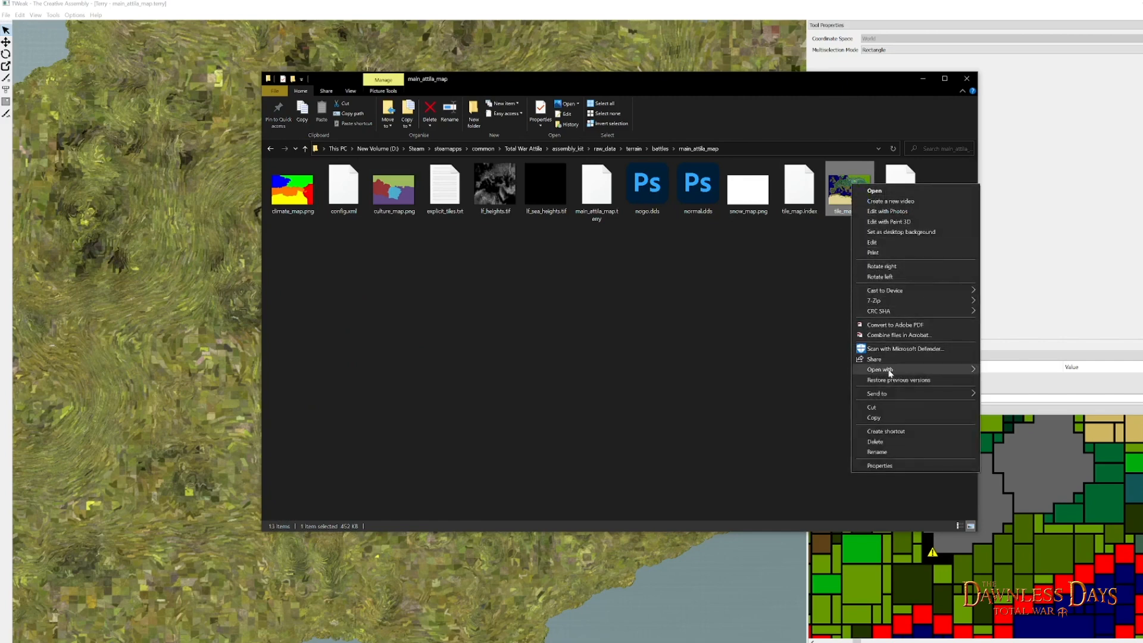
{"action": "mouse_move", "coordinate": [890, 370]}
{"action": "left_click", "coordinate": [1010, 382]}
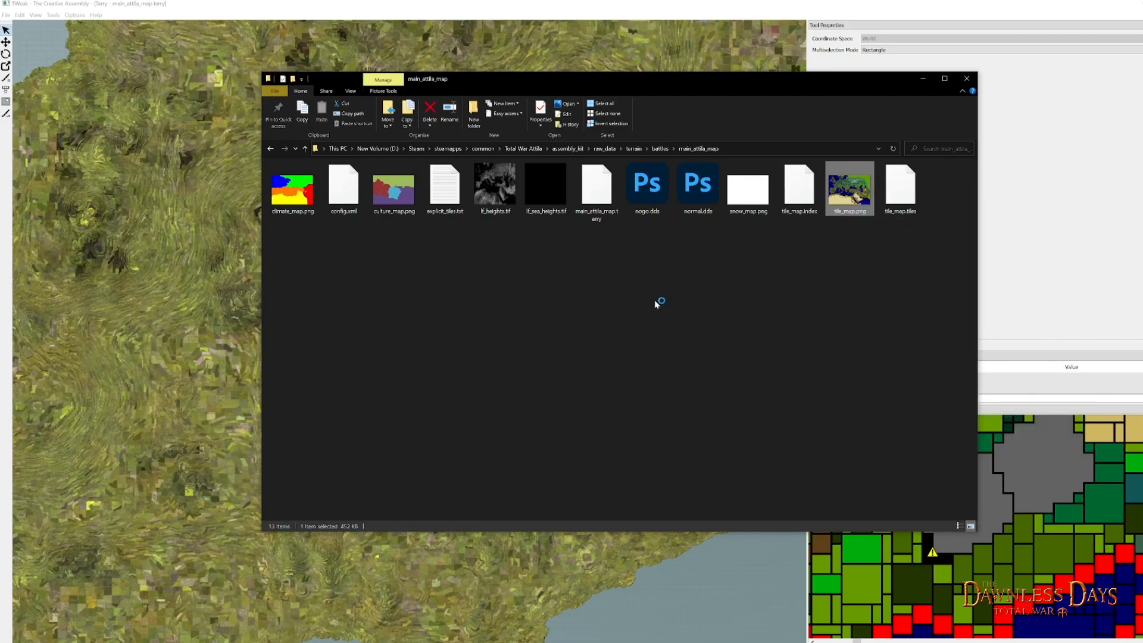
- Sample the light green tile color just west of northern Britain's grey mountain and set the Pencil size to 1 px
{"action": "scroll", "coordinate": [178, 100], "scroll_direction": "up", "scroll_amount": 13}
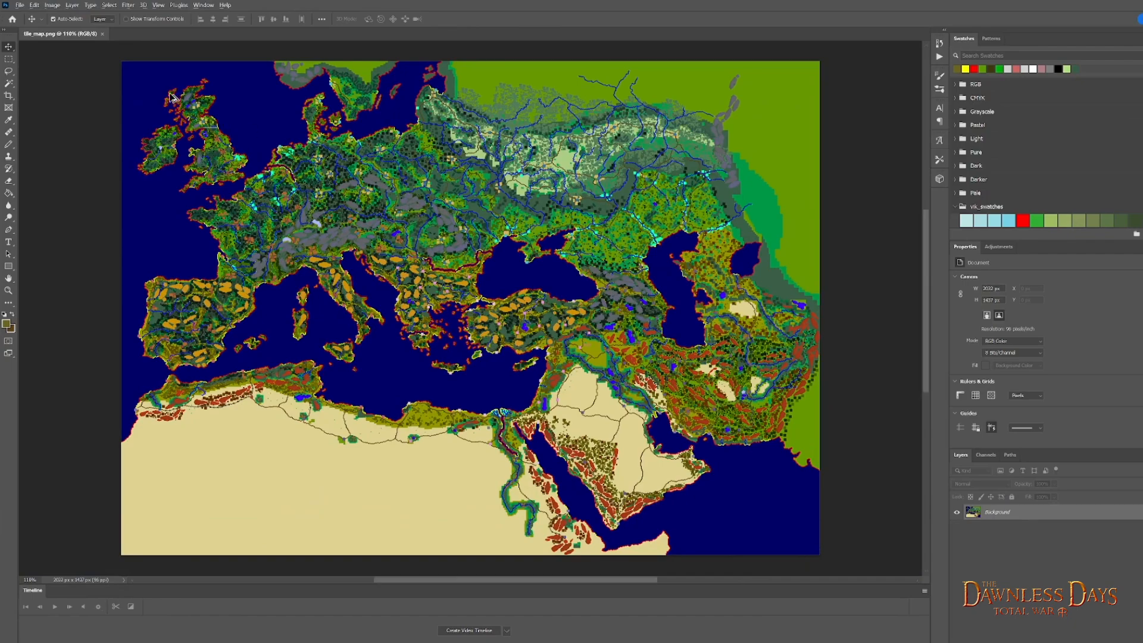
{"action": "scroll", "coordinate": [361, 219], "scroll_direction": "up", "scroll_amount": 6}
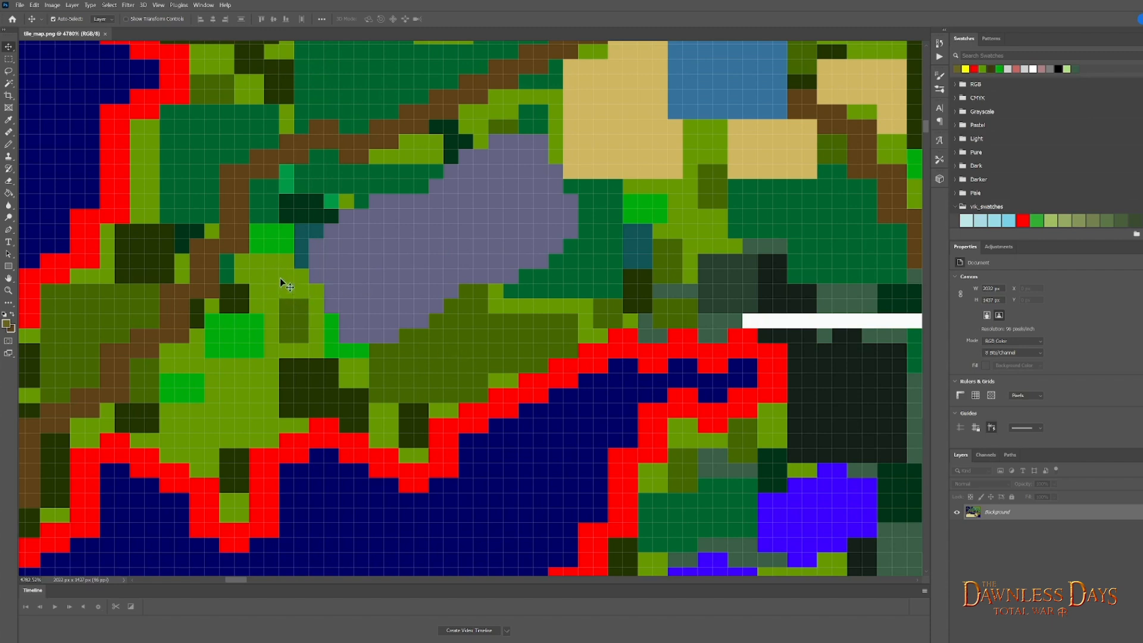
{"action": "left_click", "coordinate": [10, 120]}
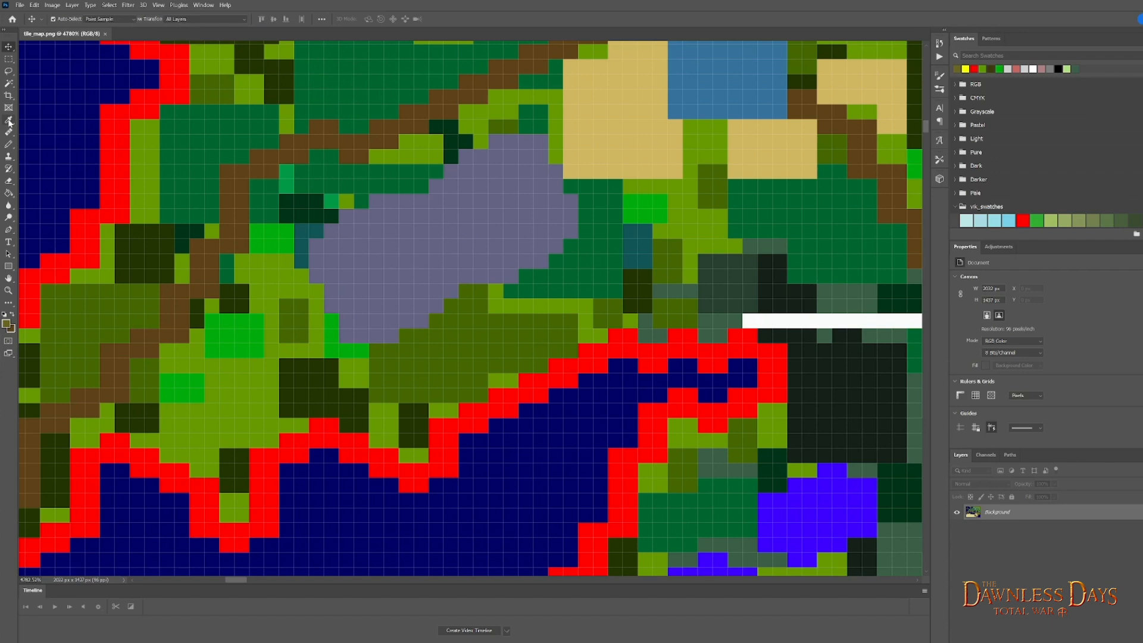
{"action": "left_click", "coordinate": [277, 262]}
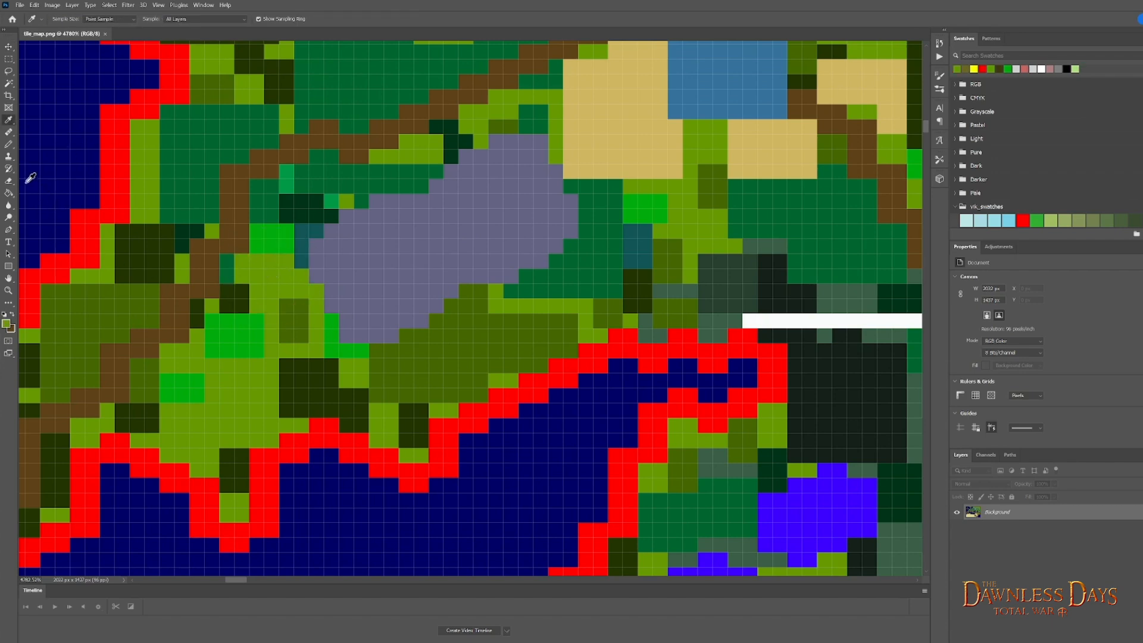
{"action": "left_click", "coordinate": [8, 144]}
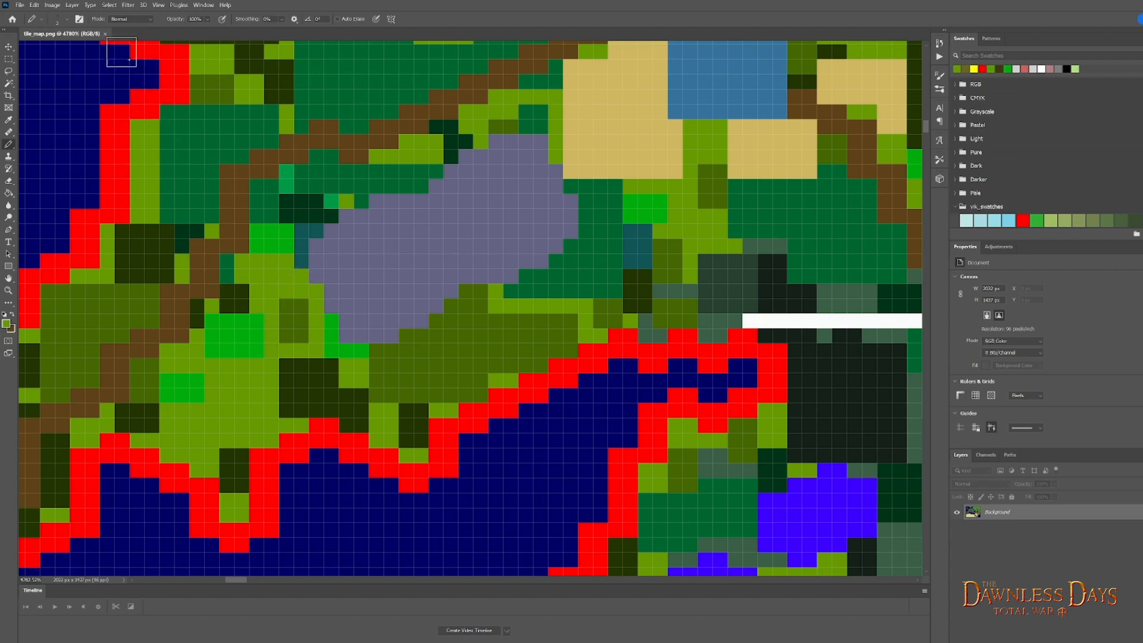
{"action": "left_click", "coordinate": [66, 24]}
{"action": "left_click_drag", "start_coordinate": [55, 49], "coordinate": [50, 52]}
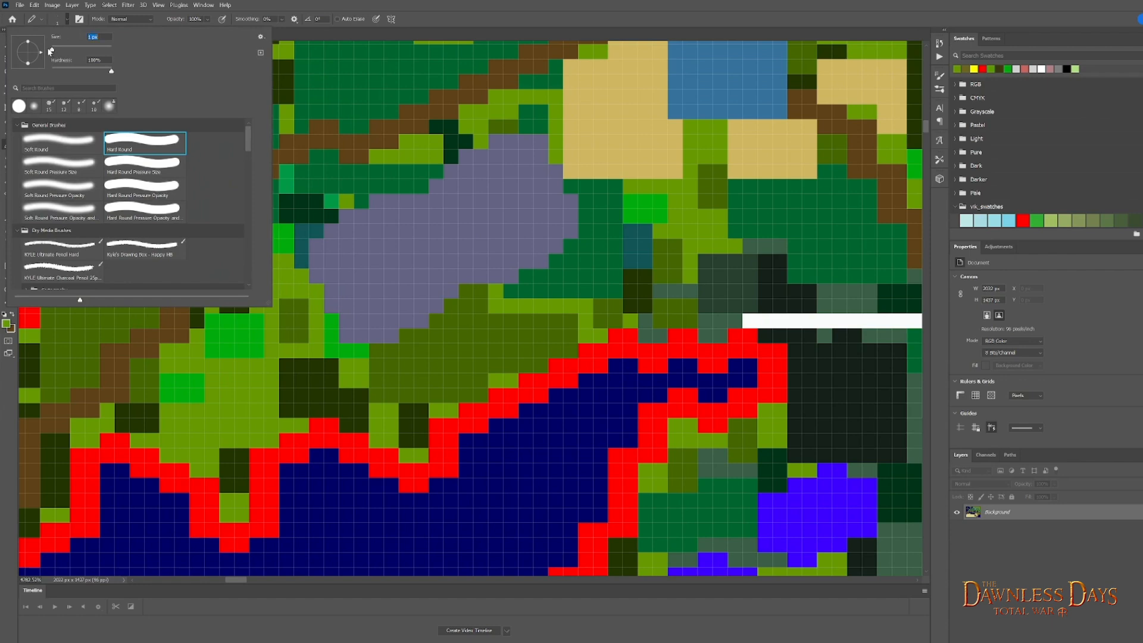
{"action": "left_click", "coordinate": [66, 19]}
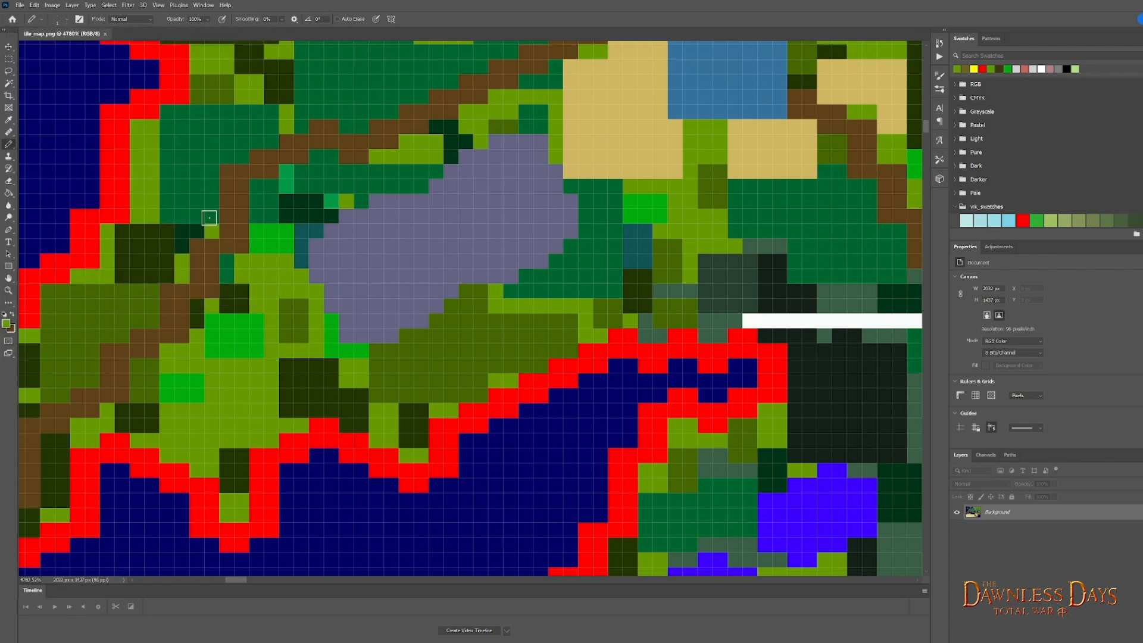
- Paint over the teal pixels on the mountain's west edge and the bright green pixels at its southwest corner with light green
{"action": "left_click", "coordinate": [301, 259]}
{"action": "left_click", "coordinate": [301, 232]}
{"action": "left_click", "coordinate": [316, 231]}
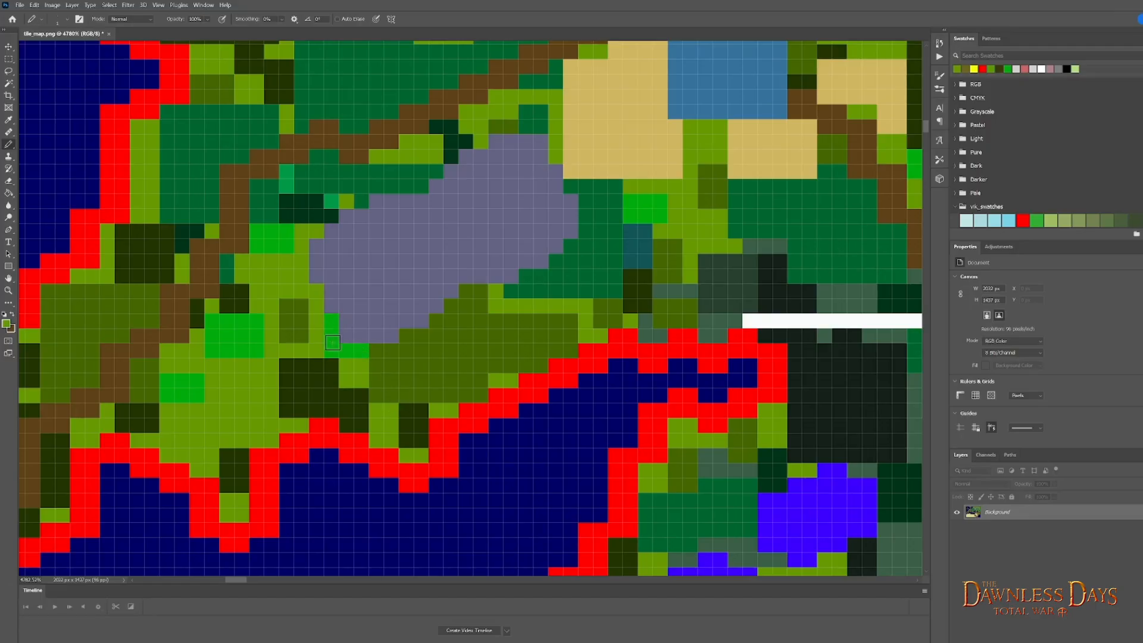
{"action": "left_click", "coordinate": [359, 350]}
{"action": "left_click_drag", "start_coordinate": [359, 349], "coordinate": [331, 339]}
{"action": "left_click", "coordinate": [332, 324]}
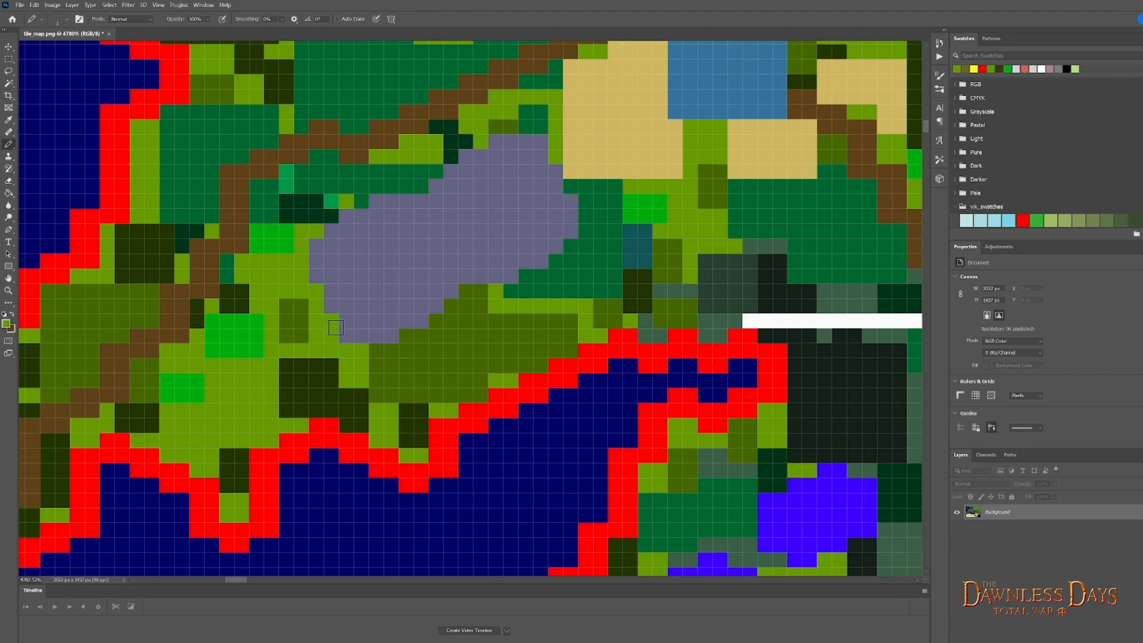
- Convert the tile map image to 32 Bits/Channel
{"action": "left_click", "coordinate": [8, 47]}
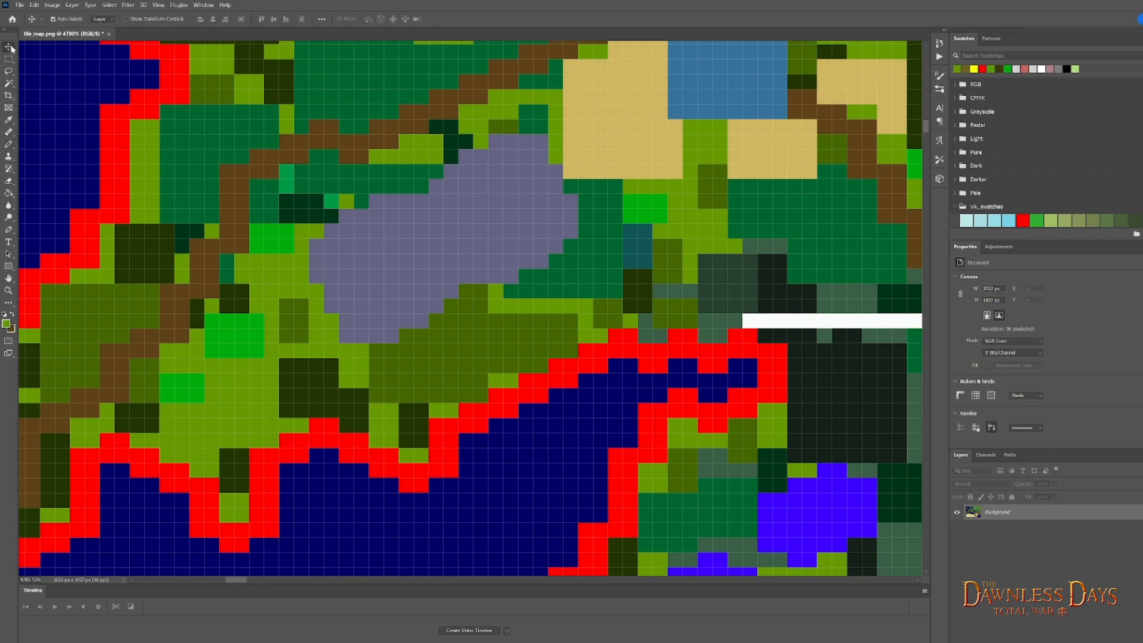
{"action": "left_click", "coordinate": [52, 5]}
{"action": "mouse_move", "coordinate": [59, 14]}
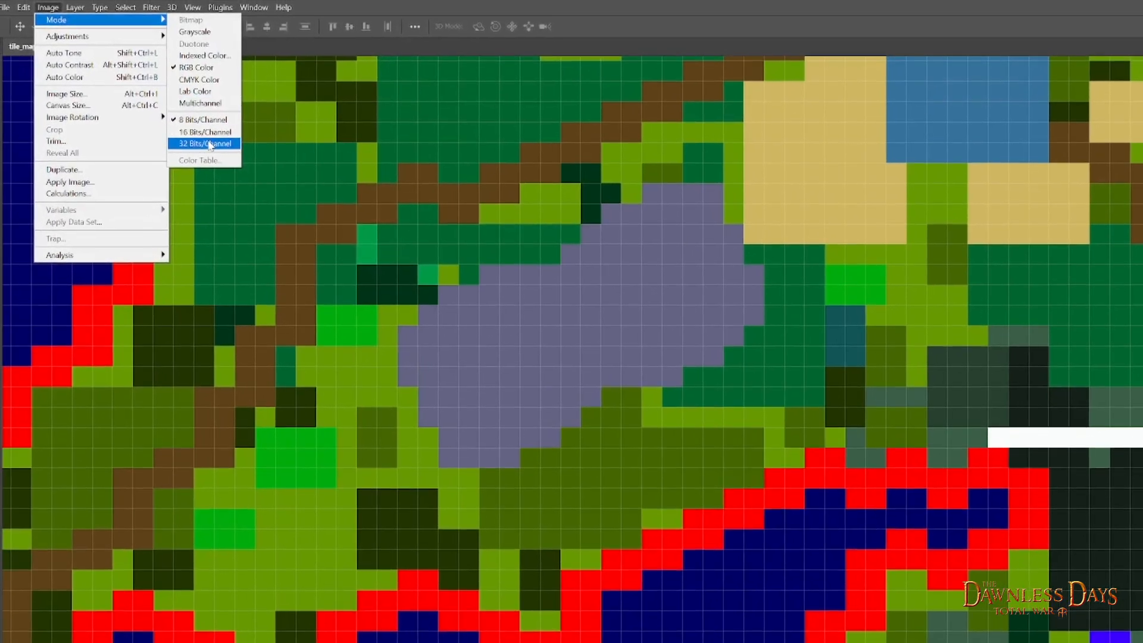
{"action": "left_click", "coordinate": [209, 144]}
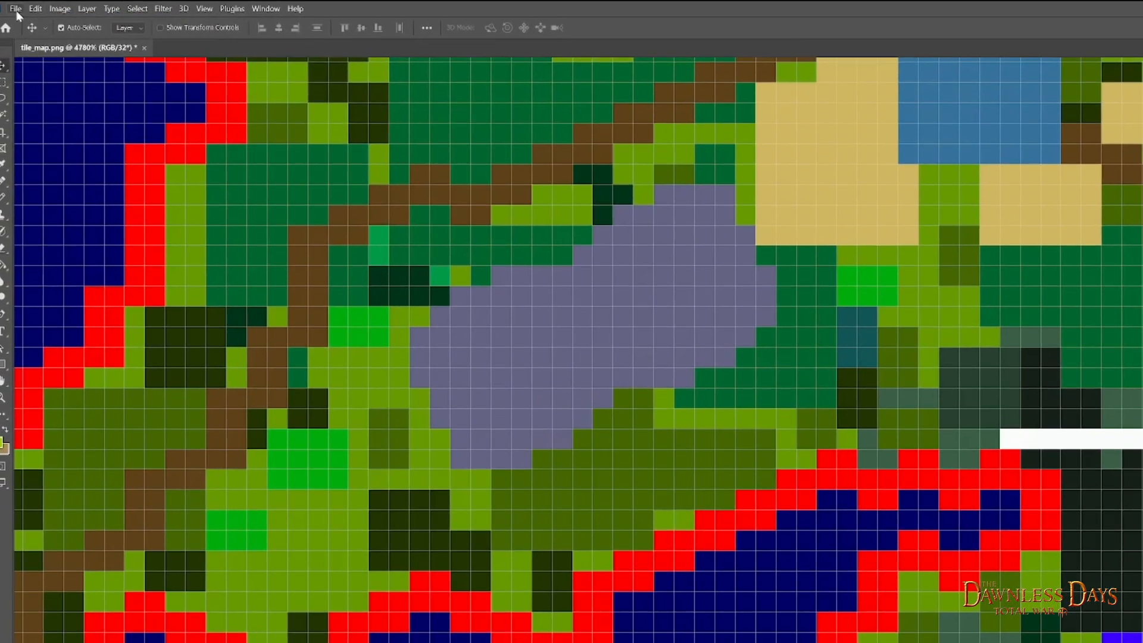
- Export the image as a PNG over the existing tile_map.png in the main_attila_map folder and quit Photoshop
{"action": "left_click", "coordinate": [17, 9]}
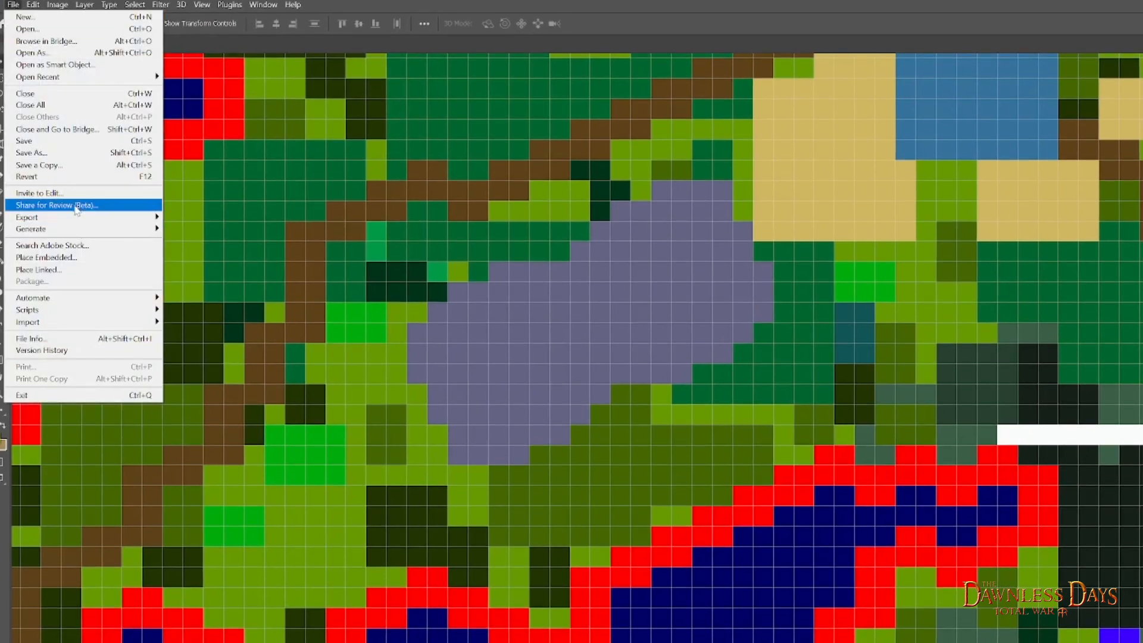
{"action": "mouse_move", "coordinate": [72, 216]}
{"action": "left_click", "coordinate": [190, 229]}
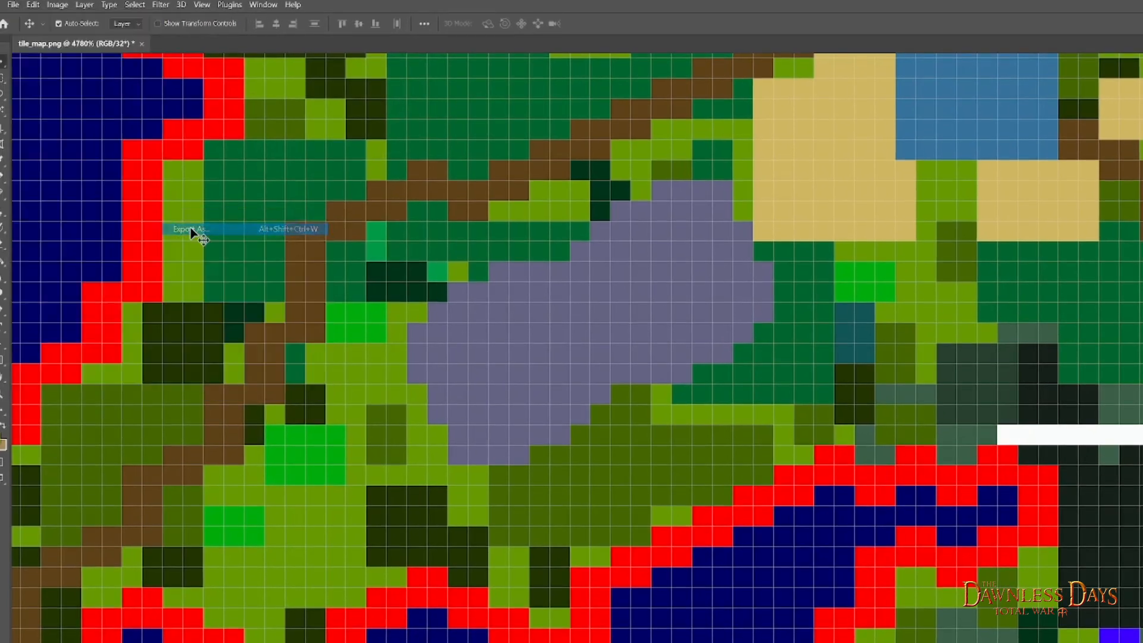
{"action": "left_click", "coordinate": [948, 612]}
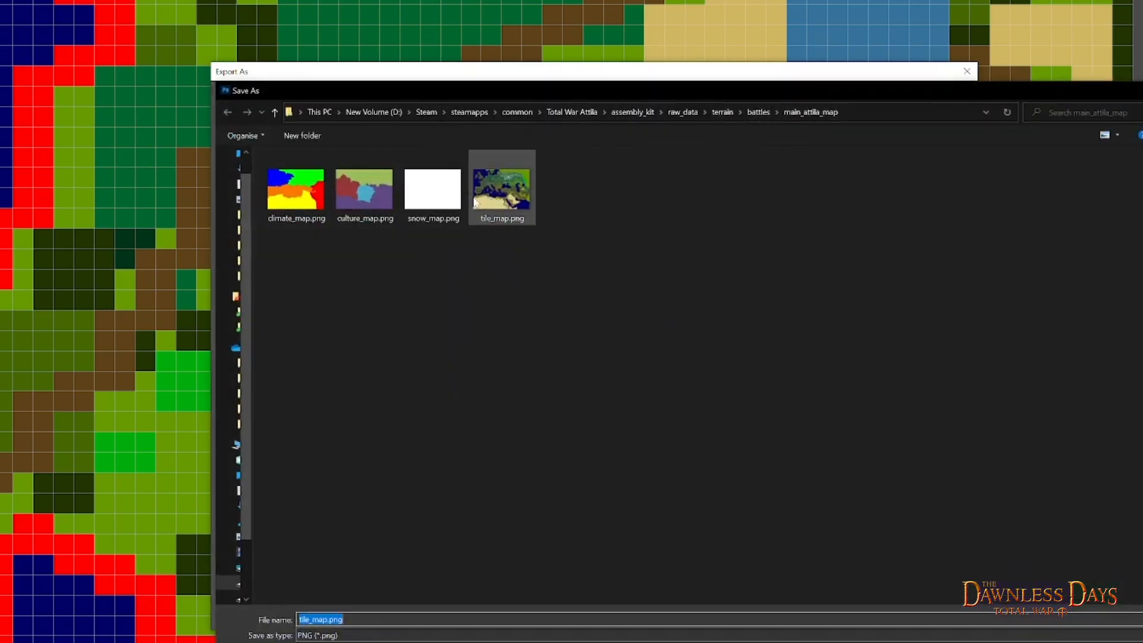
{"action": "key", "text": "Return"}
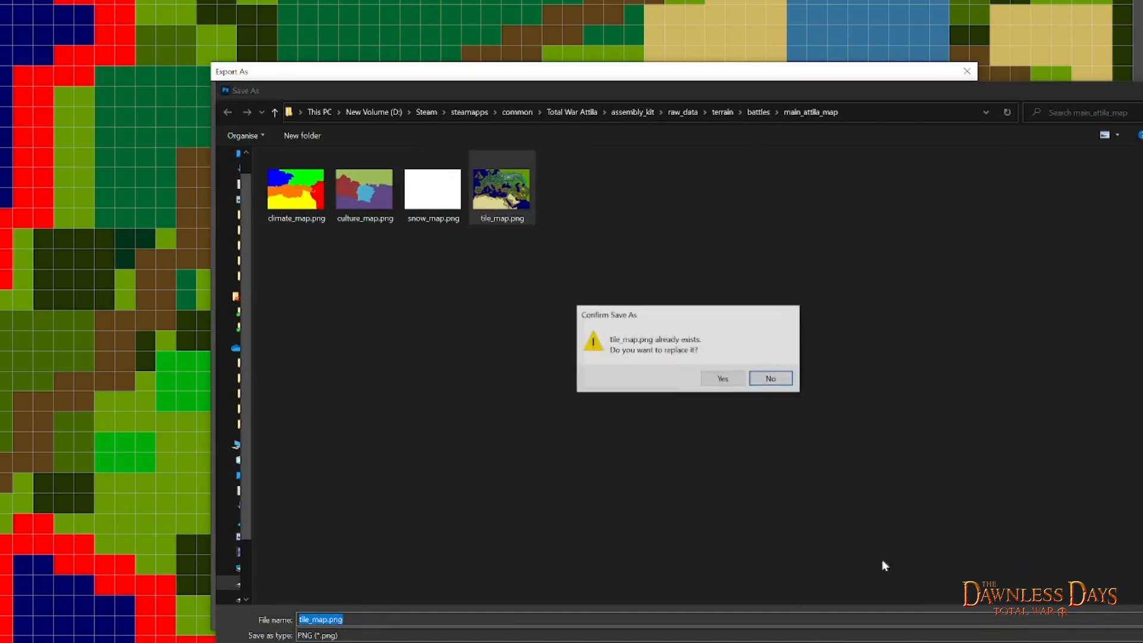
{"action": "left_click", "coordinate": [736, 382]}
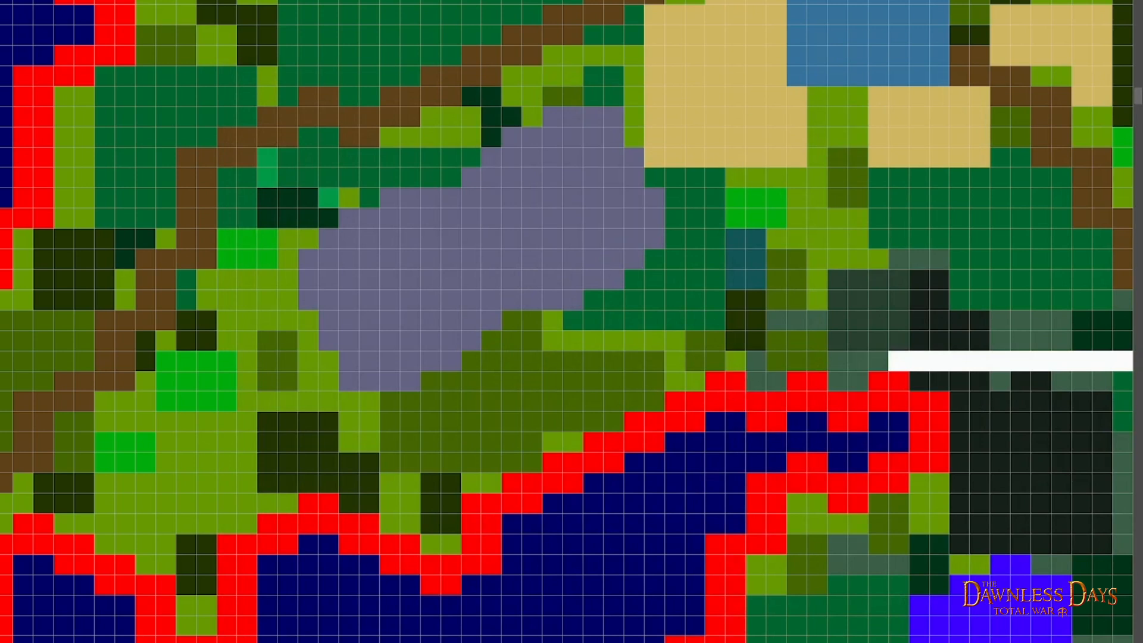
{"action": "key", "text": "ctrl+q"}
{"action": "left_click", "coordinate": [737, 262]}
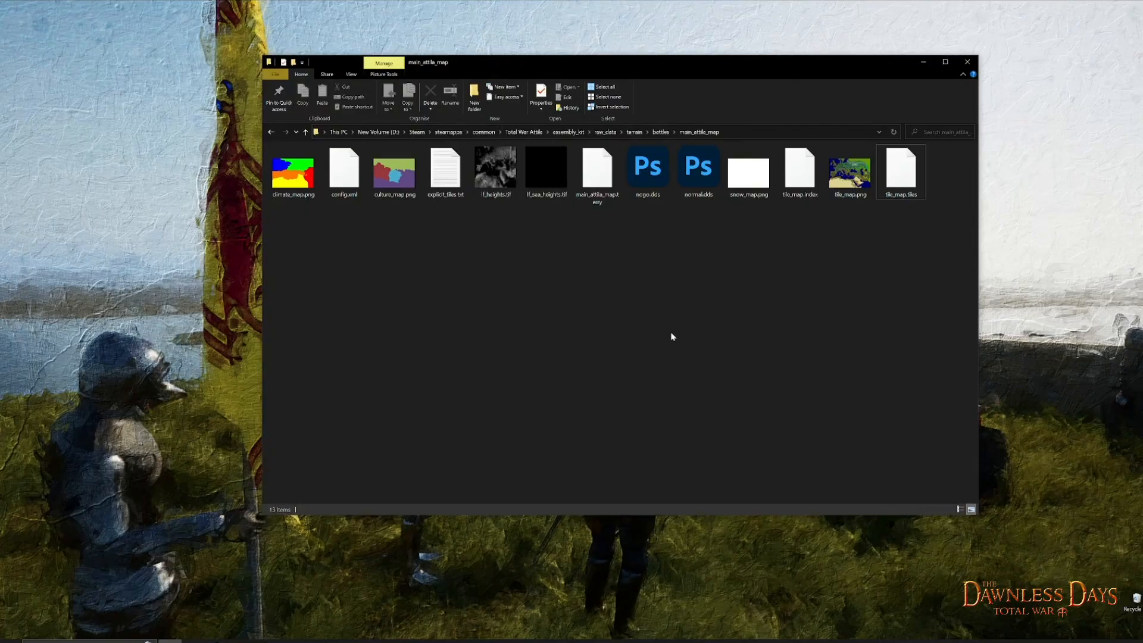
- Launch BOB.AssemblyKit.exe from the assembly_kit > binariesbob folder
{"action": "left_click", "coordinate": [573, 132]}
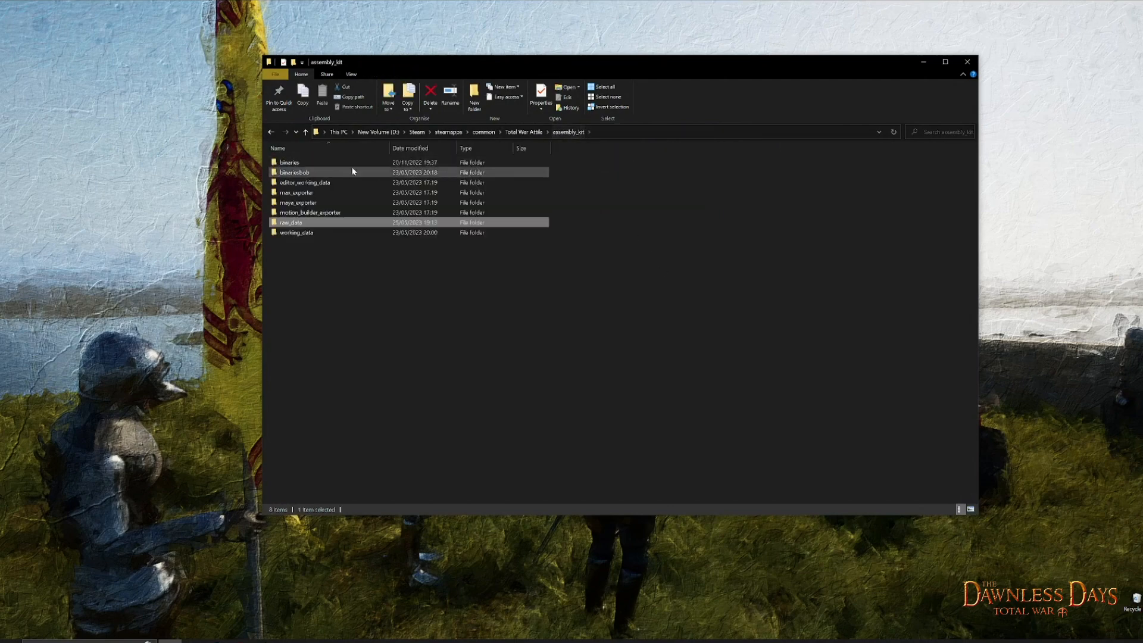
{"action": "left_click", "coordinate": [301, 173]}
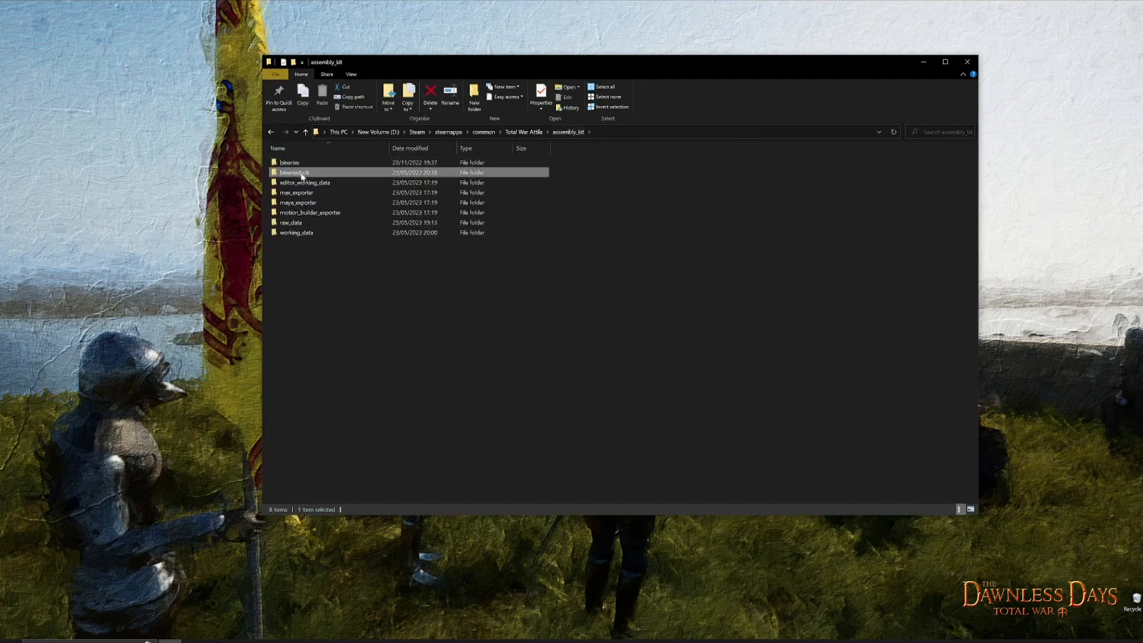
{"action": "double_click", "coordinate": [316, 173]}
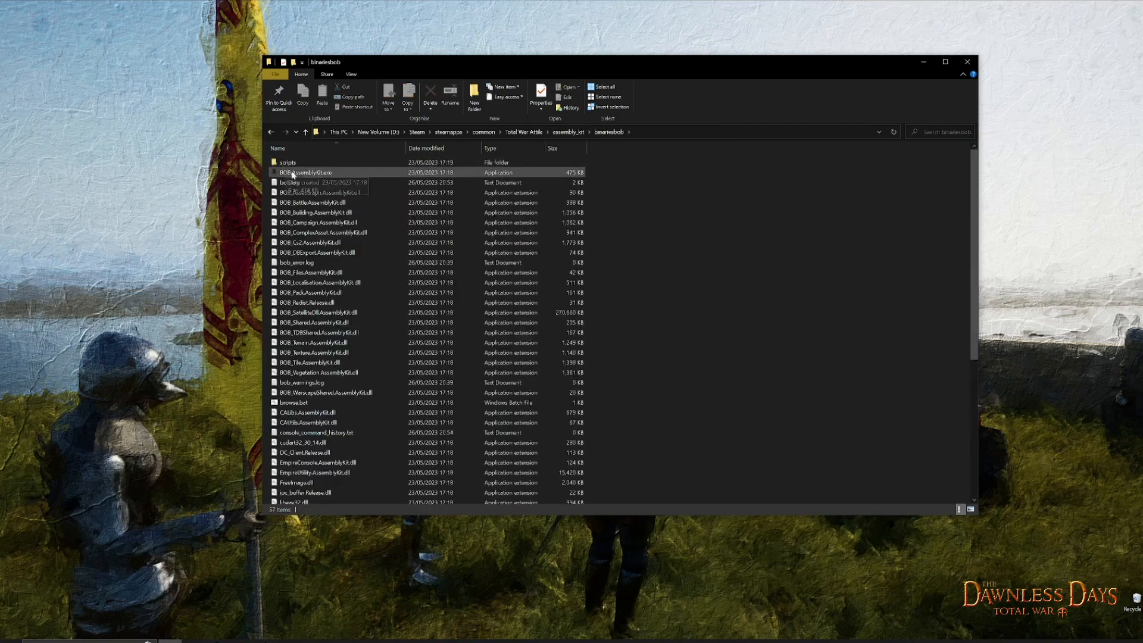
{"action": "left_click", "coordinate": [295, 174]}
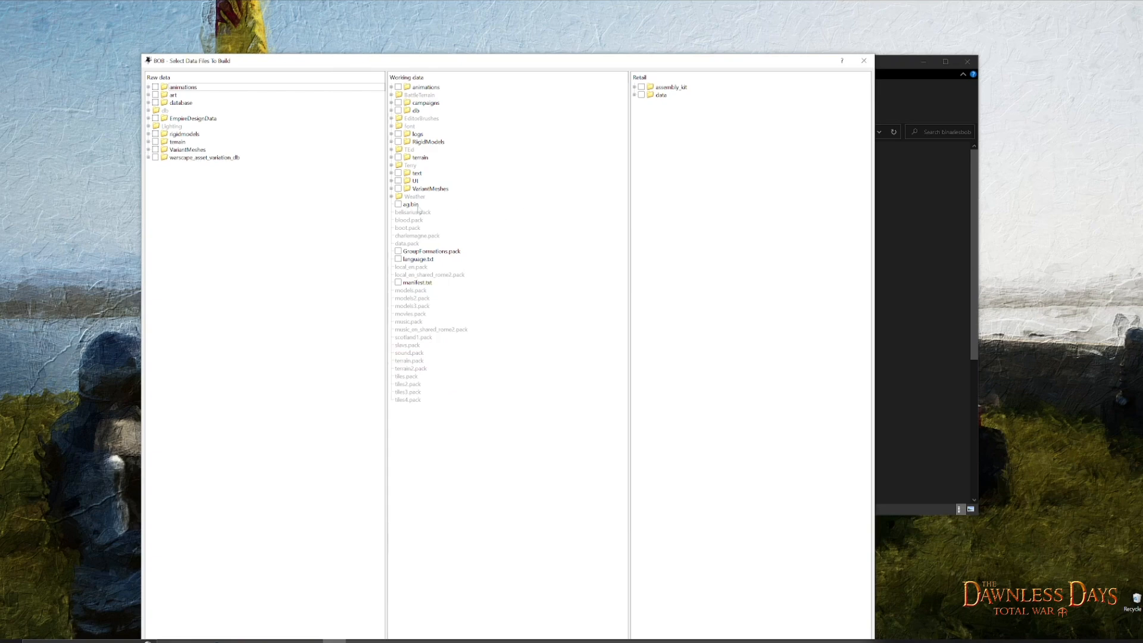
- Expand terrain > battles > main_attila_map in BOB's raw data and open the actions view for the main_attila_map folder
{"action": "left_click", "coordinate": [149, 142]}
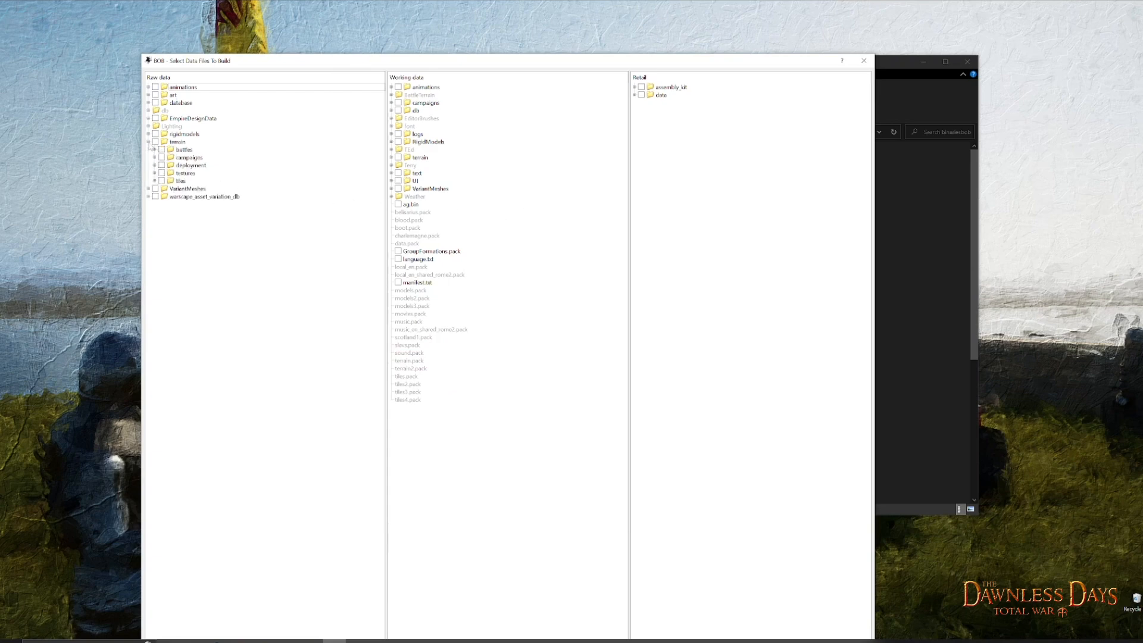
{"action": "left_click", "coordinate": [154, 150]}
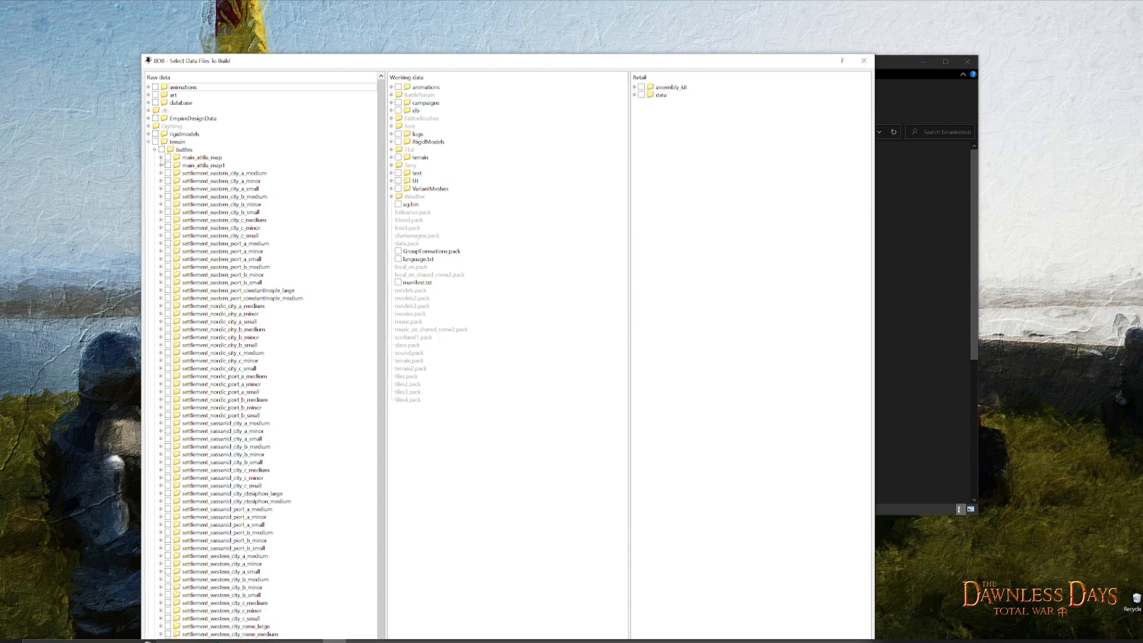
{"action": "left_click", "coordinate": [161, 157]}
{"action": "left_click", "coordinate": [202, 157]}
{"action": "right_click", "coordinate": [204, 159]}
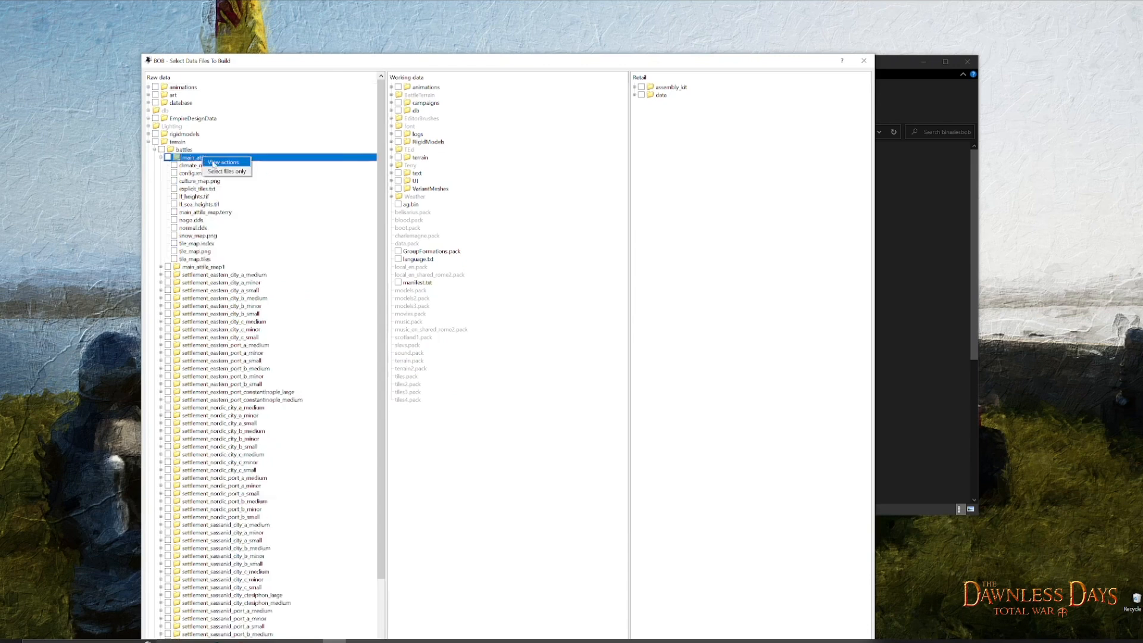
{"action": "left_click", "coordinate": [215, 166]}
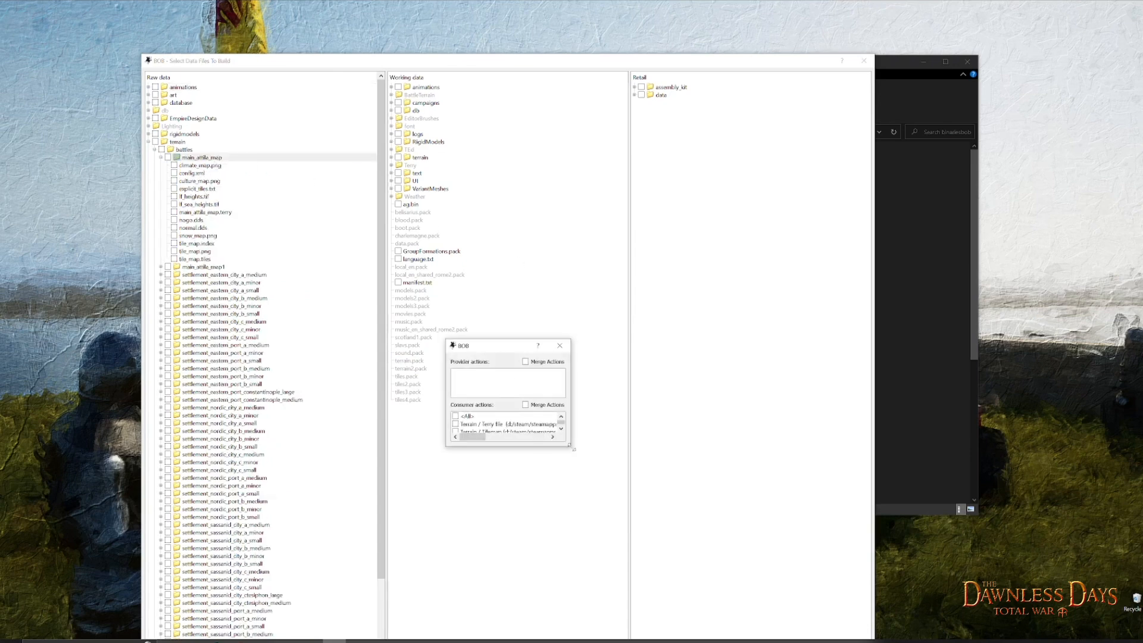
- Build main_attila_map with only the Terrain / Tilemap consumer action enabled, and exit BOB when the build is done
{"action": "left_click_drag", "start_coordinate": [572, 449], "coordinate": [613, 496]}
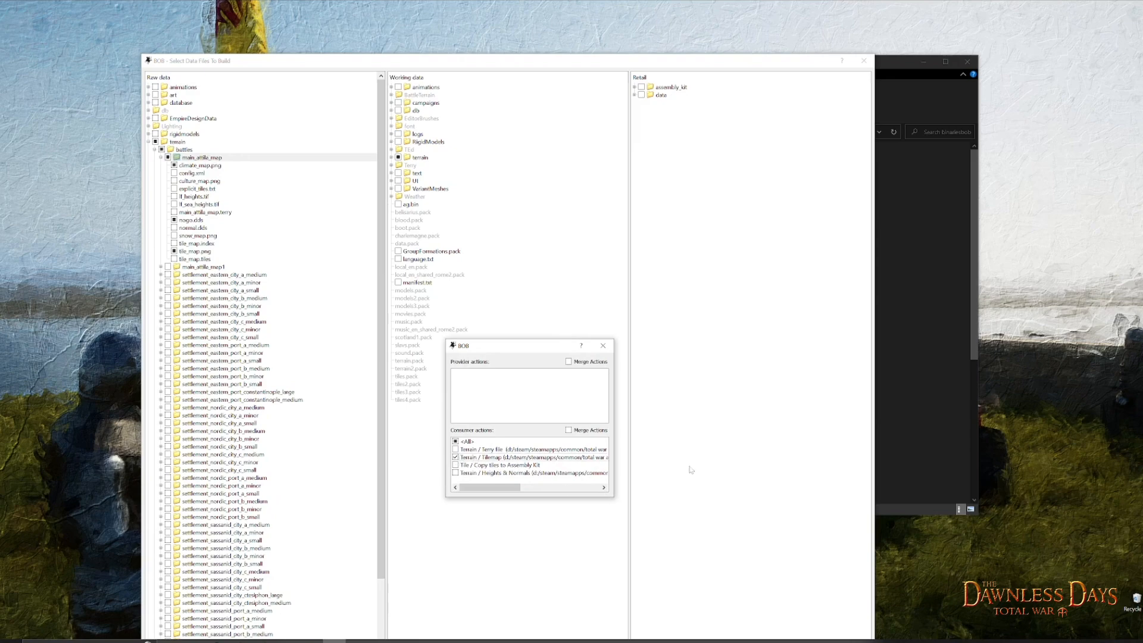
{"action": "left_click", "coordinate": [602, 345]}
{"action": "left_click_drag", "start_coordinate": [611, 60], "coordinate": [560, 10]}
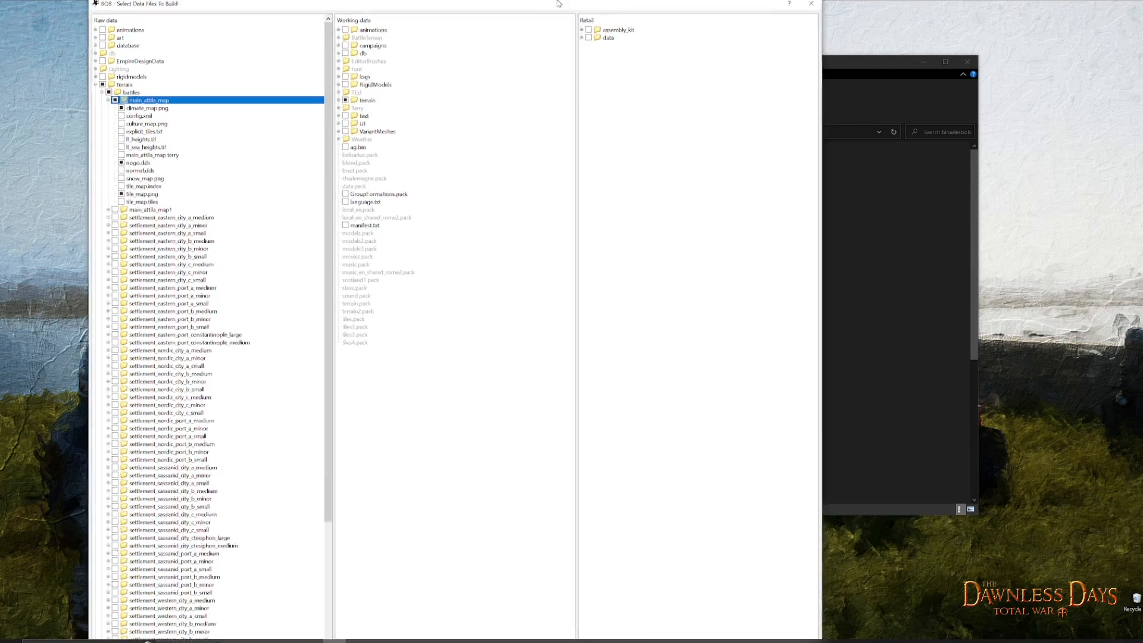
{"action": "left_click_drag", "start_coordinate": [96, 9], "coordinate": [225, 37]}
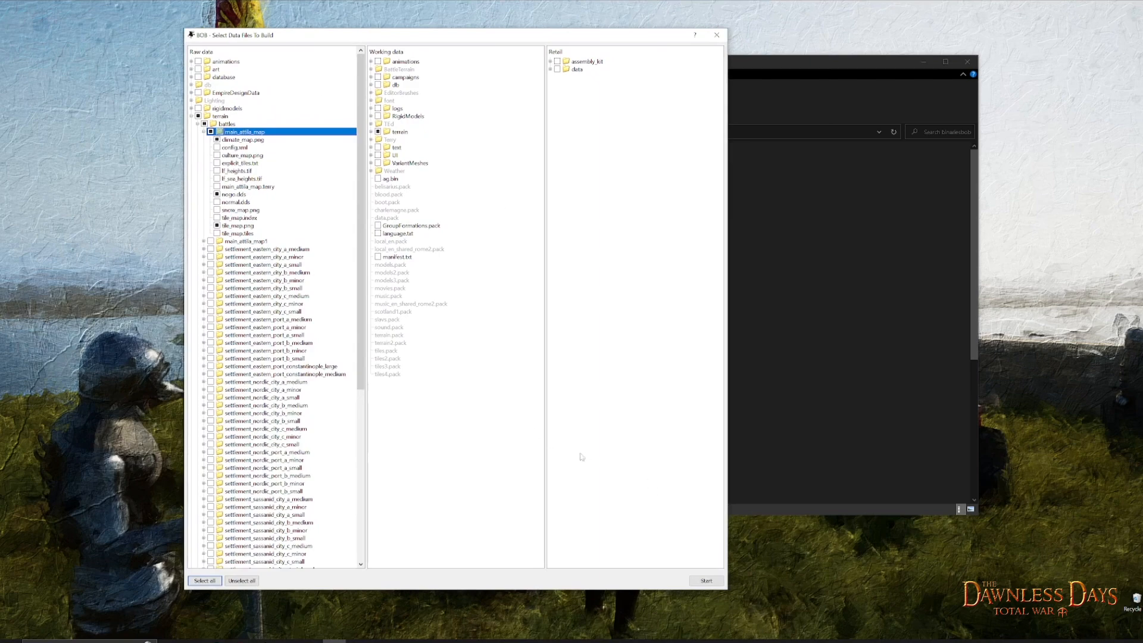
{"action": "left_click", "coordinate": [705, 581]}
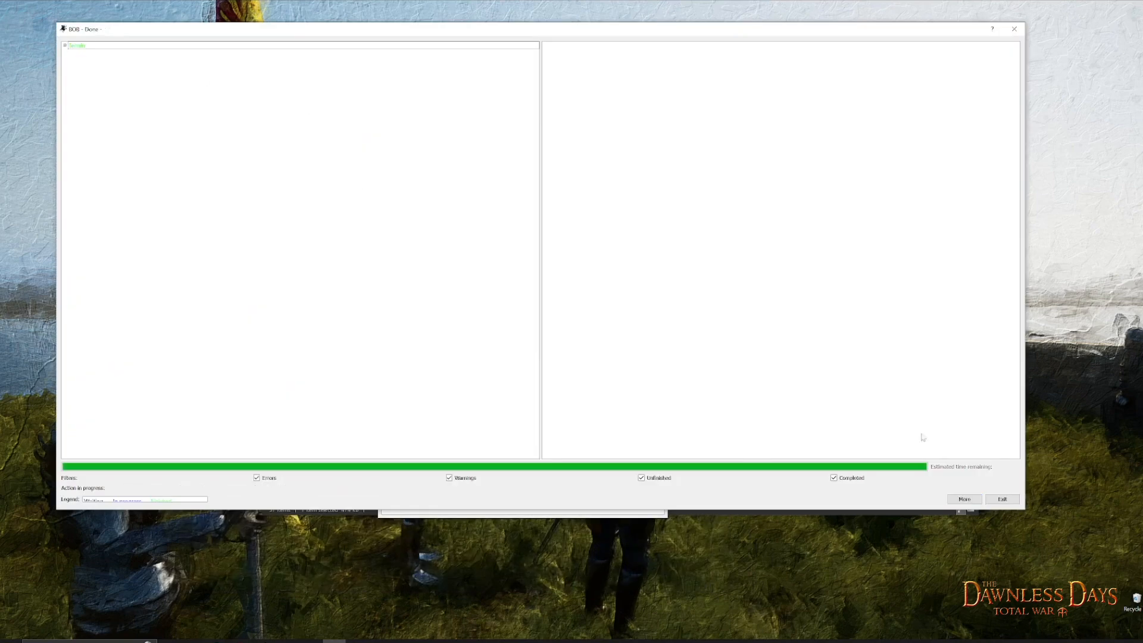
{"action": "left_click", "coordinate": [1001, 499]}
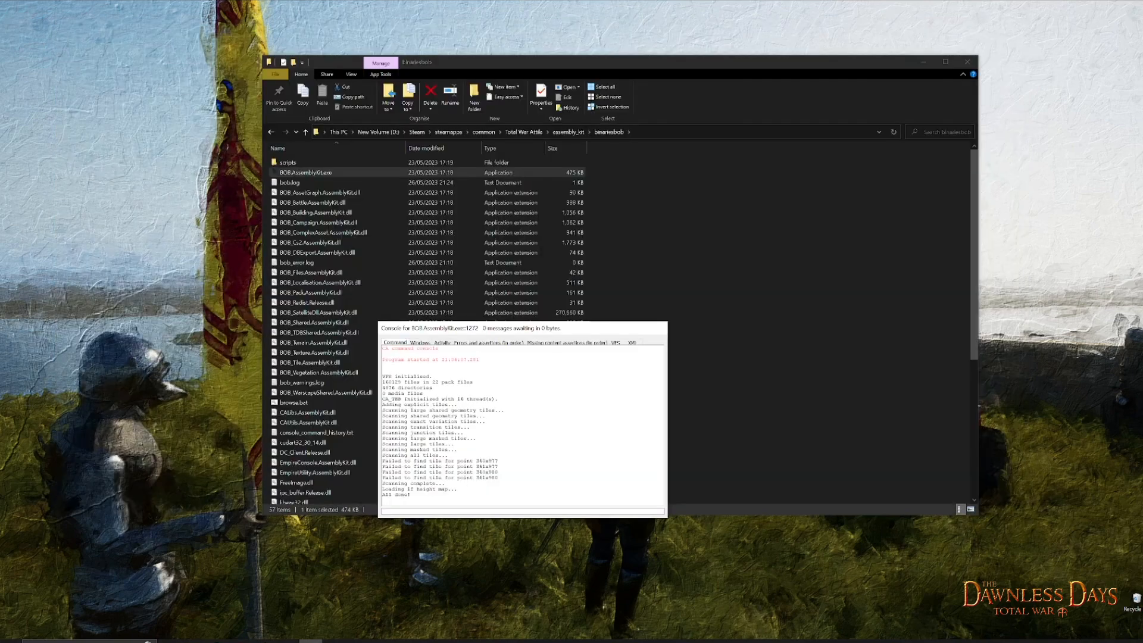
- Launch rpfm_ui.exe from the Tools > Rusted PFM folder
{"action": "left_click_drag", "start_coordinate": [525, 70], "coordinate": [507, 62]}
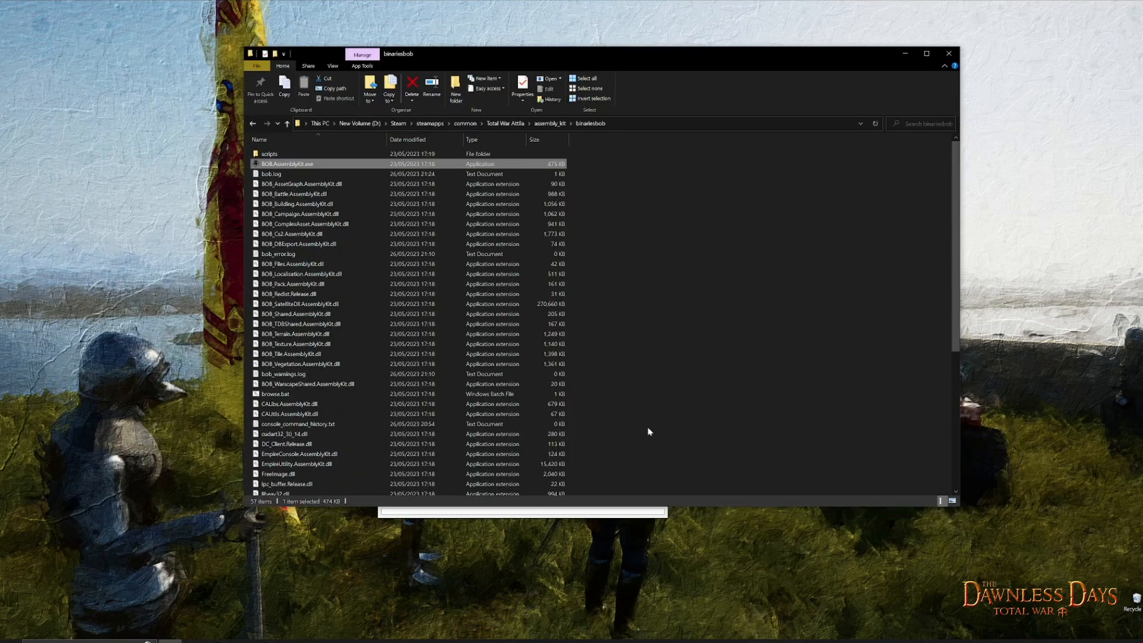
{"action": "left_click", "coordinate": [169, 641]}
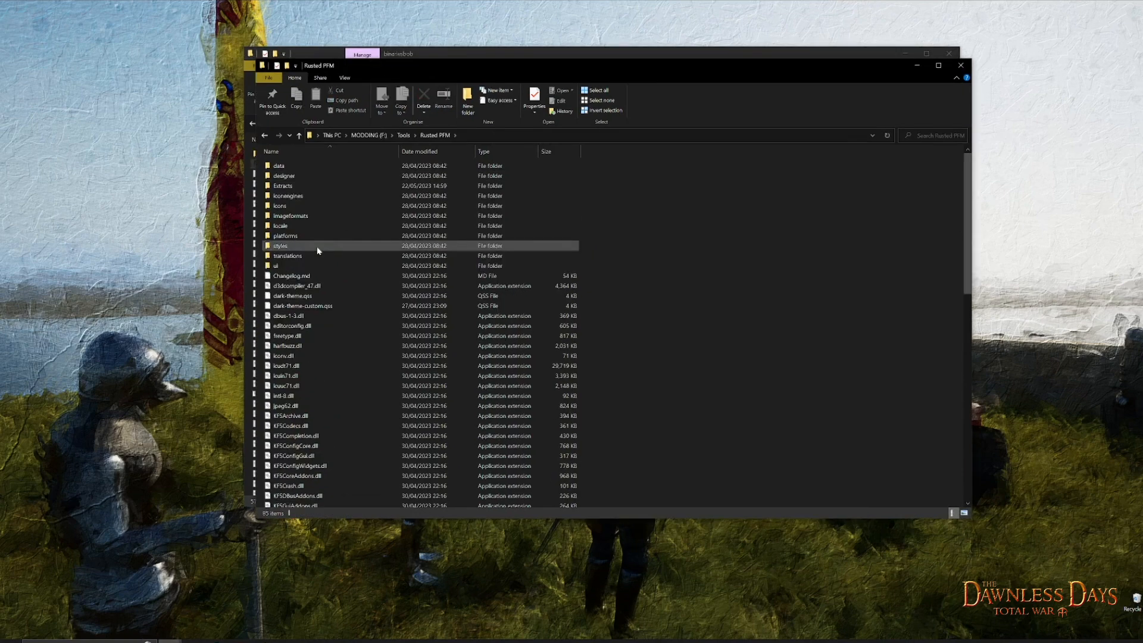
{"action": "scroll", "coordinate": [319, 227], "scroll_direction": "down", "scroll_amount": 3}
{"action": "scroll", "coordinate": [323, 251], "scroll_direction": "down", "scroll_amount": 10}
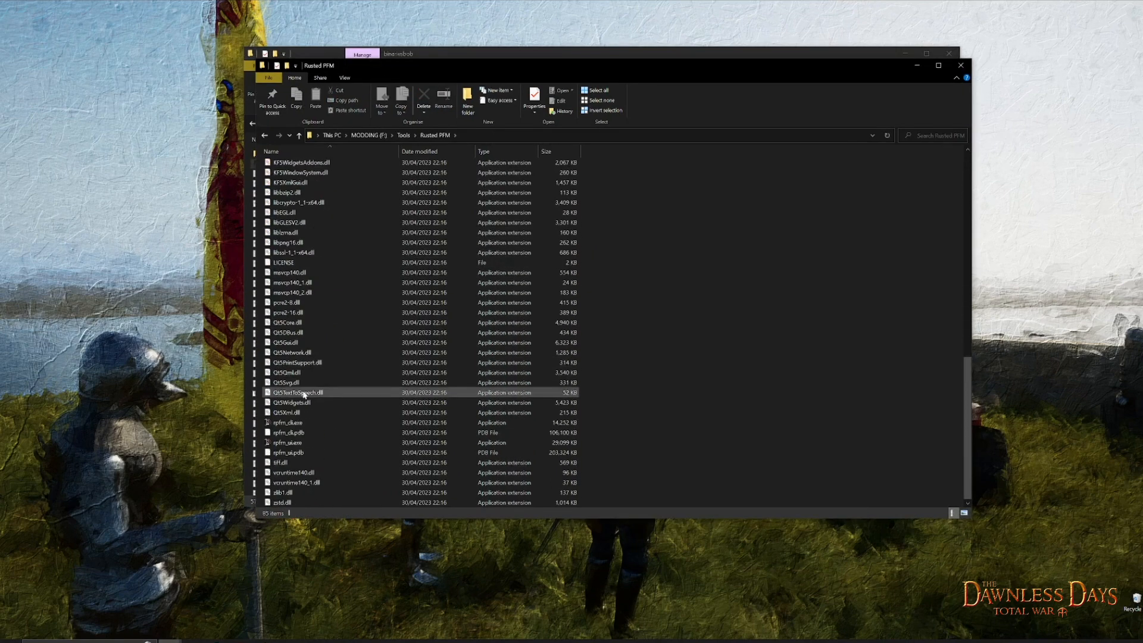
{"action": "double_click", "coordinate": [288, 444]}
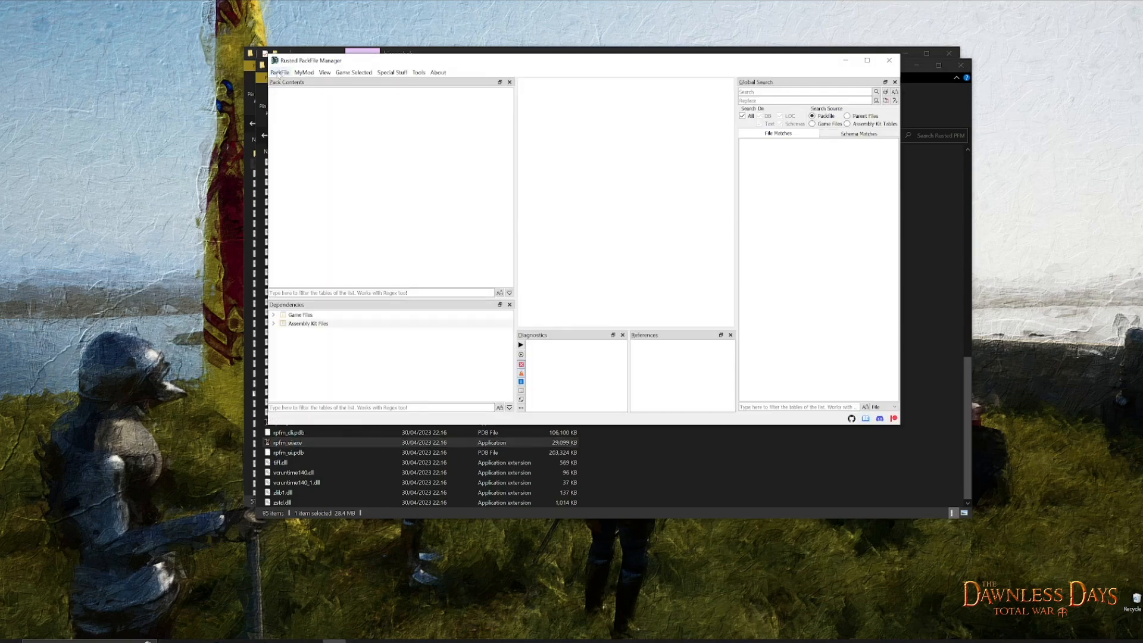
- Set the selected game to Attila and open scotland1.pack from the game's data
{"action": "left_click", "coordinate": [278, 73]}
{"action": "left_click", "coordinate": [278, 73]}
{"action": "left_click", "coordinate": [348, 73]}
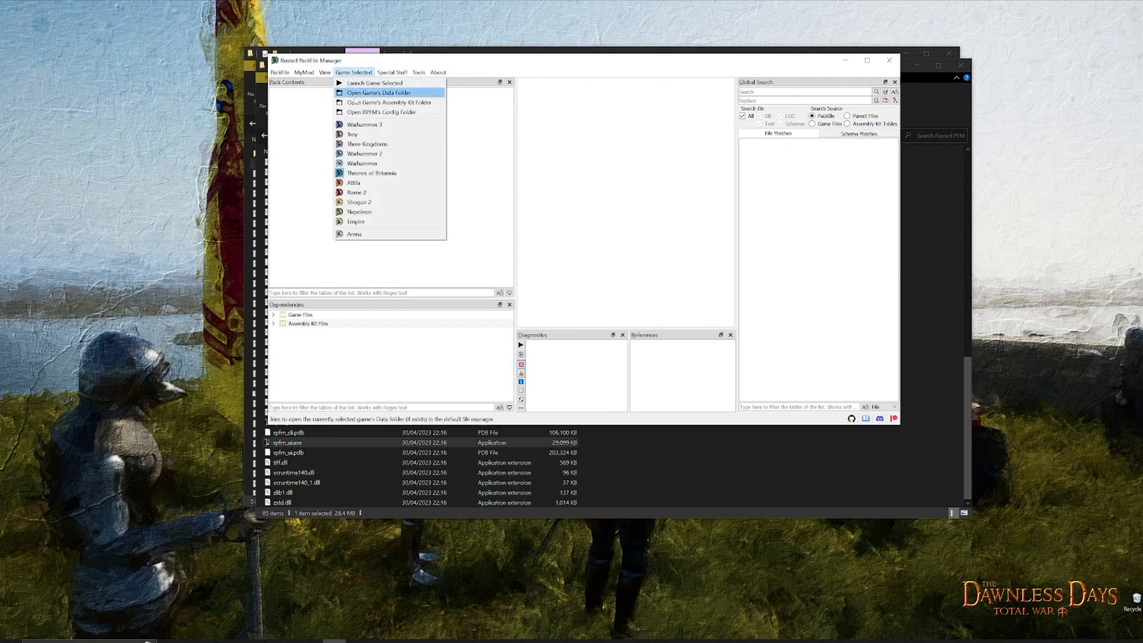
{"action": "left_click", "coordinate": [353, 183]}
{"action": "left_click", "coordinate": [280, 73]}
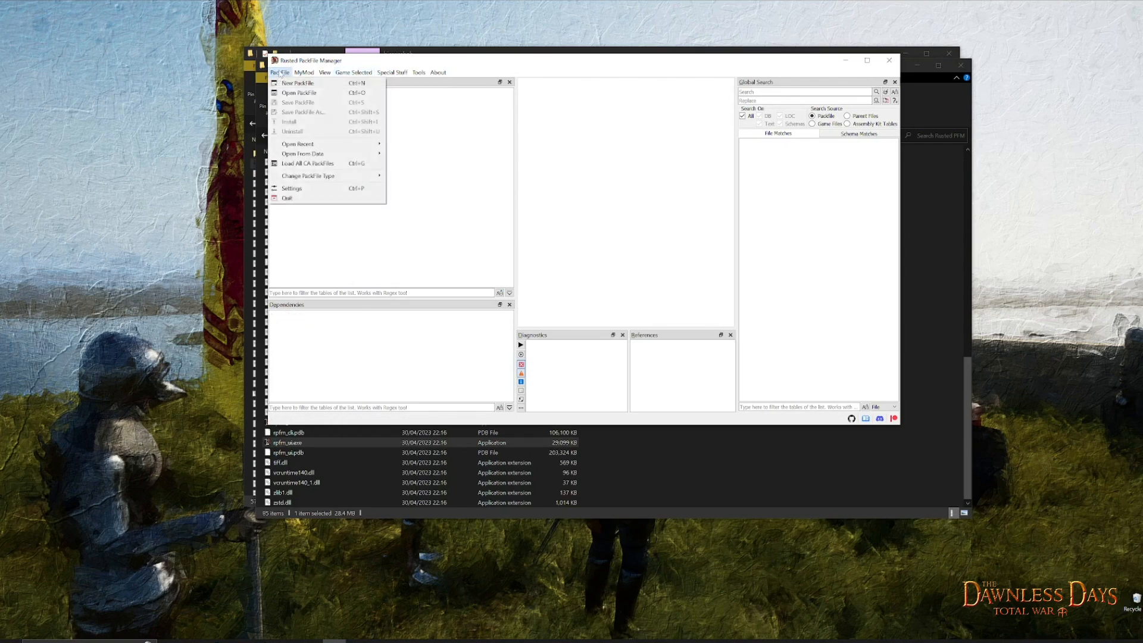
{"action": "mouse_move", "coordinate": [313, 156]}
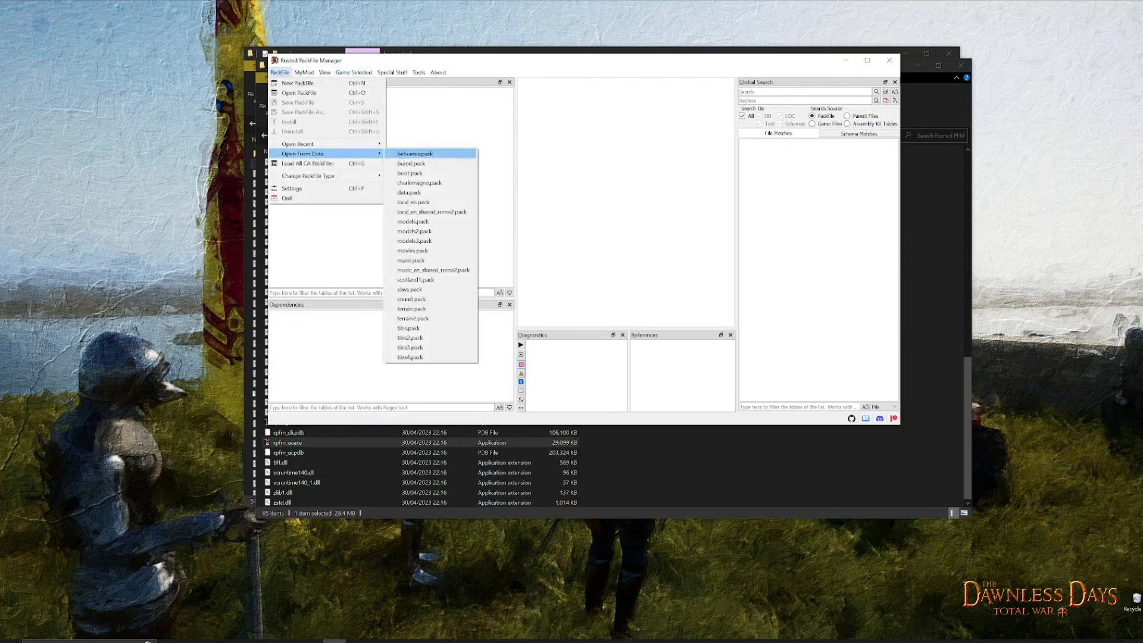
{"action": "left_click", "coordinate": [419, 279]}
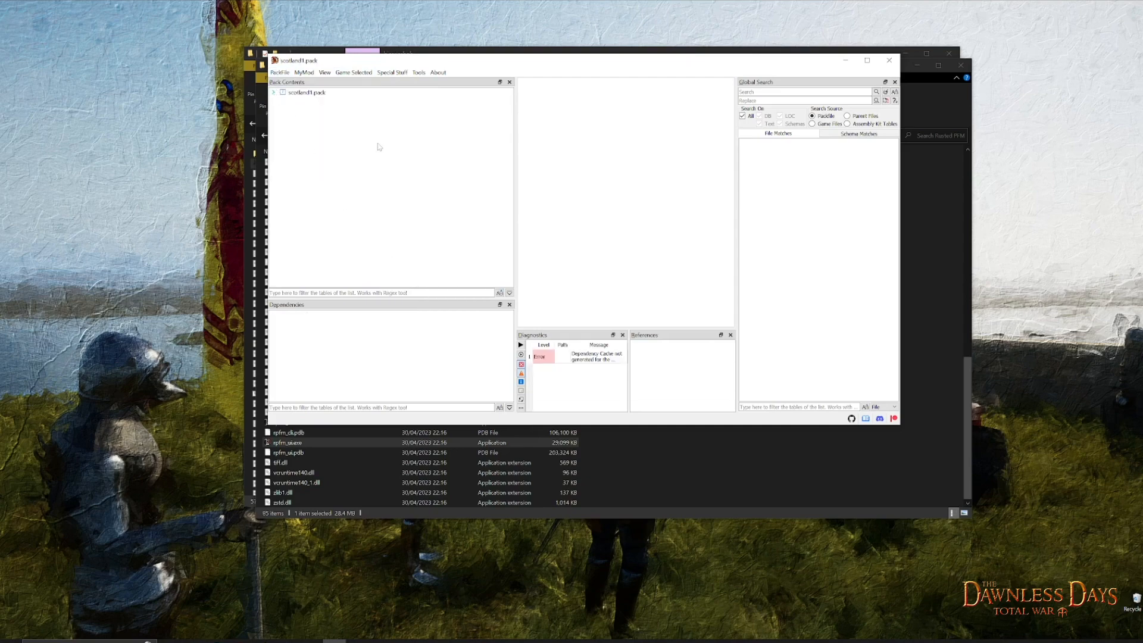
- Delete the old battles folder under terrain in scotland1.pack
{"action": "left_click", "coordinate": [273, 93]}
{"action": "left_click", "coordinate": [282, 102]}
{"action": "left_click", "coordinate": [313, 110]}
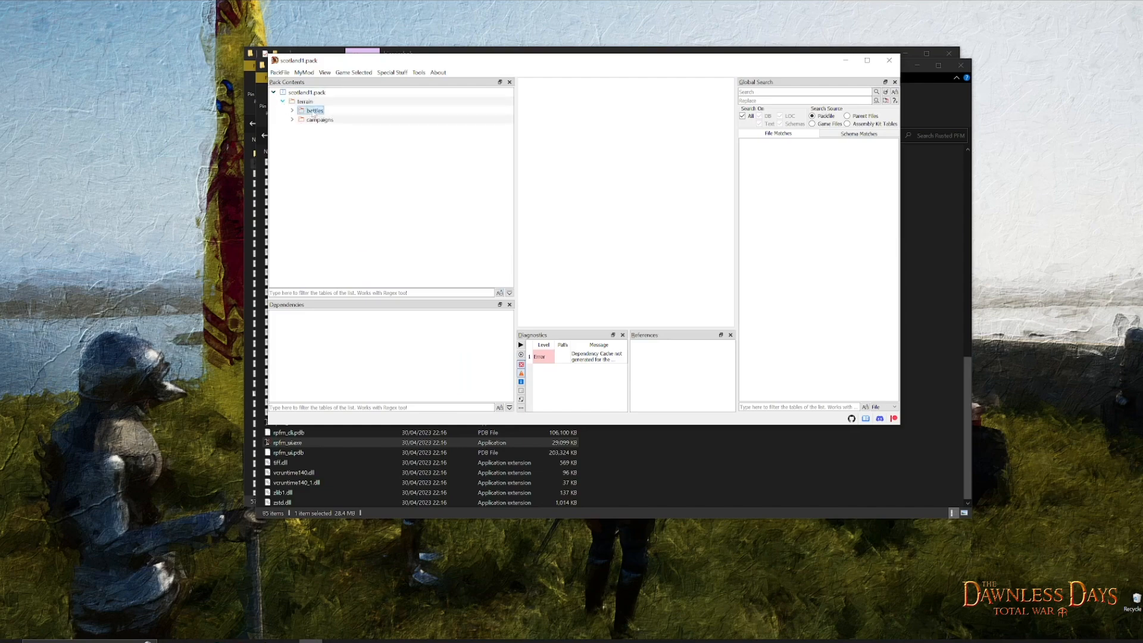
{"action": "right_click", "coordinate": [315, 113]}
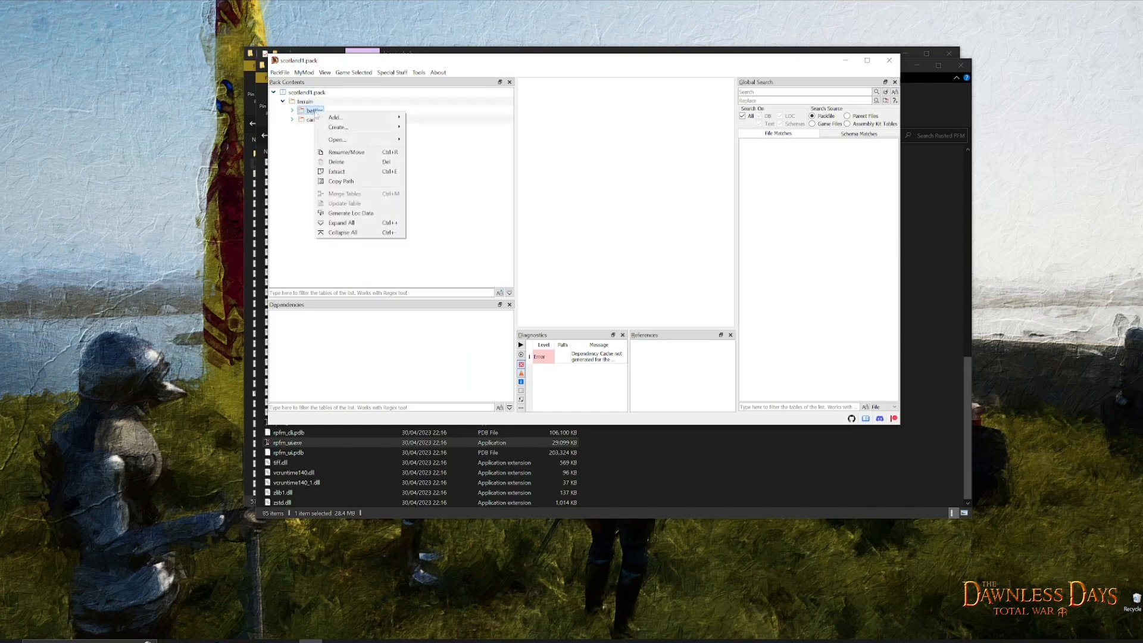
{"action": "left_click", "coordinate": [336, 162]}
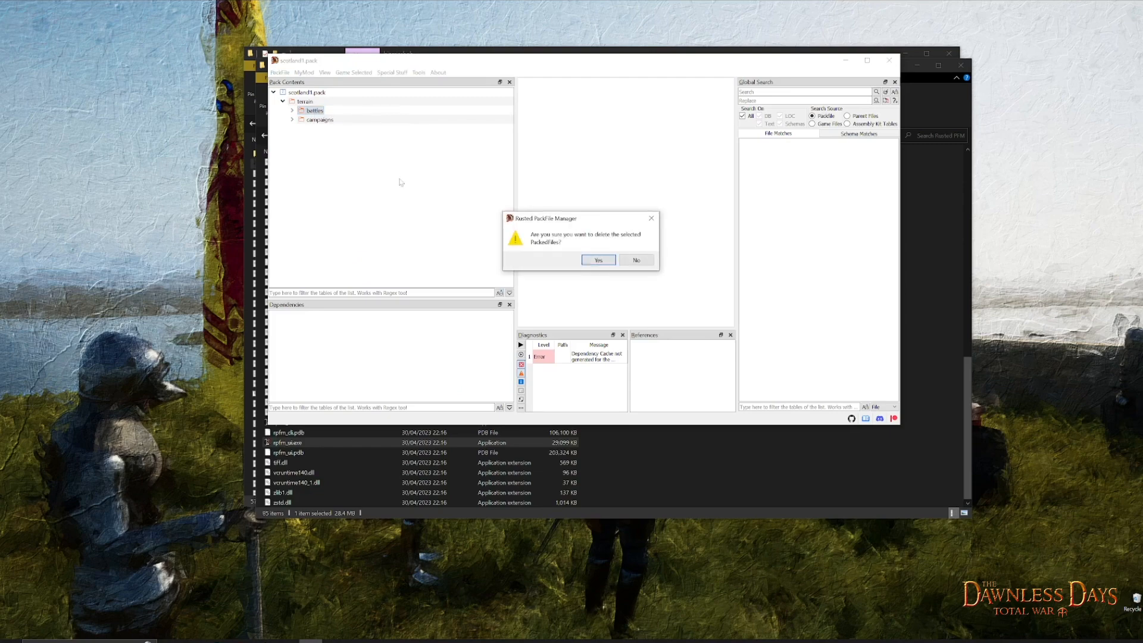
{"action": "left_click", "coordinate": [598, 262]}
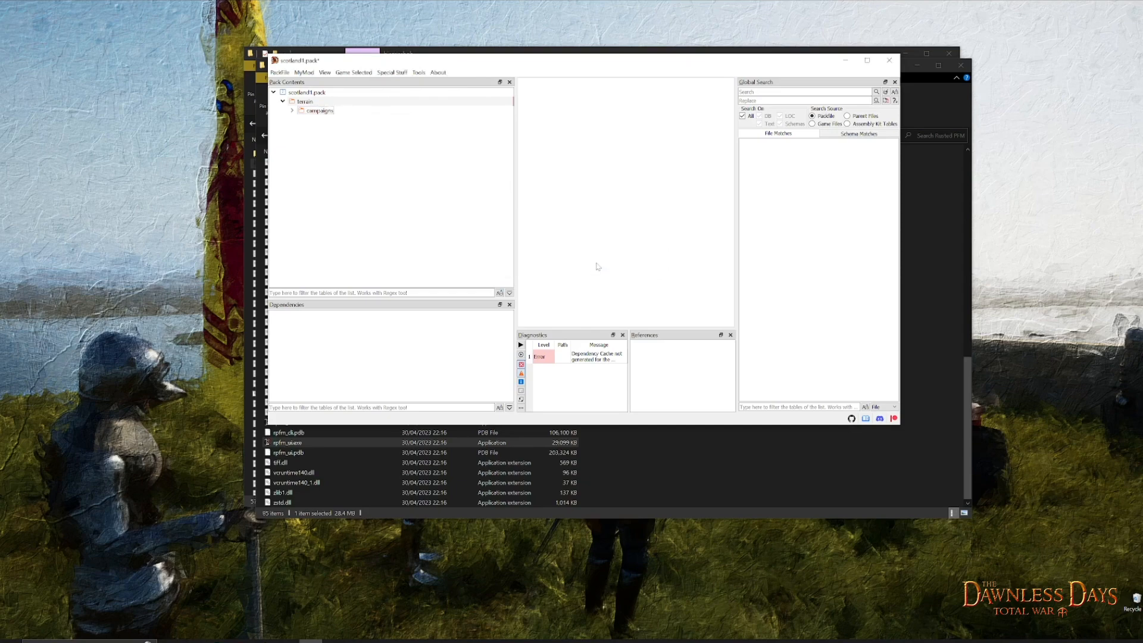
- Add the rebuilt battles folder from assembly_kit > working_data > terrain to the pack's terrain folder
{"action": "left_click", "coordinate": [305, 102]}
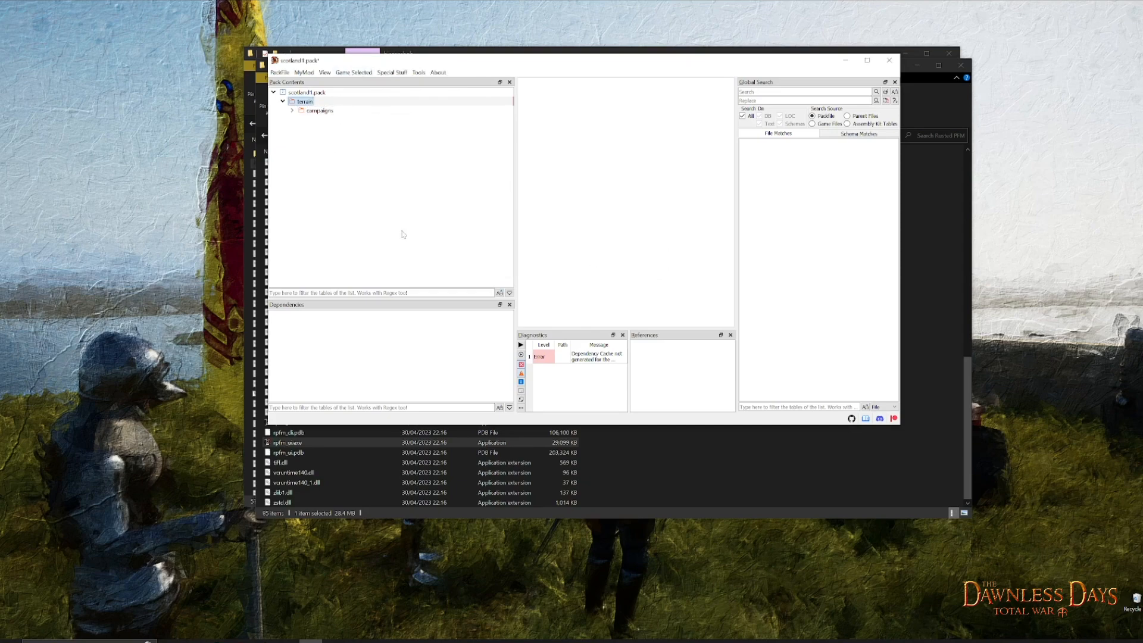
{"action": "right_click", "coordinate": [304, 104]}
{"action": "mouse_move", "coordinate": [326, 111]}
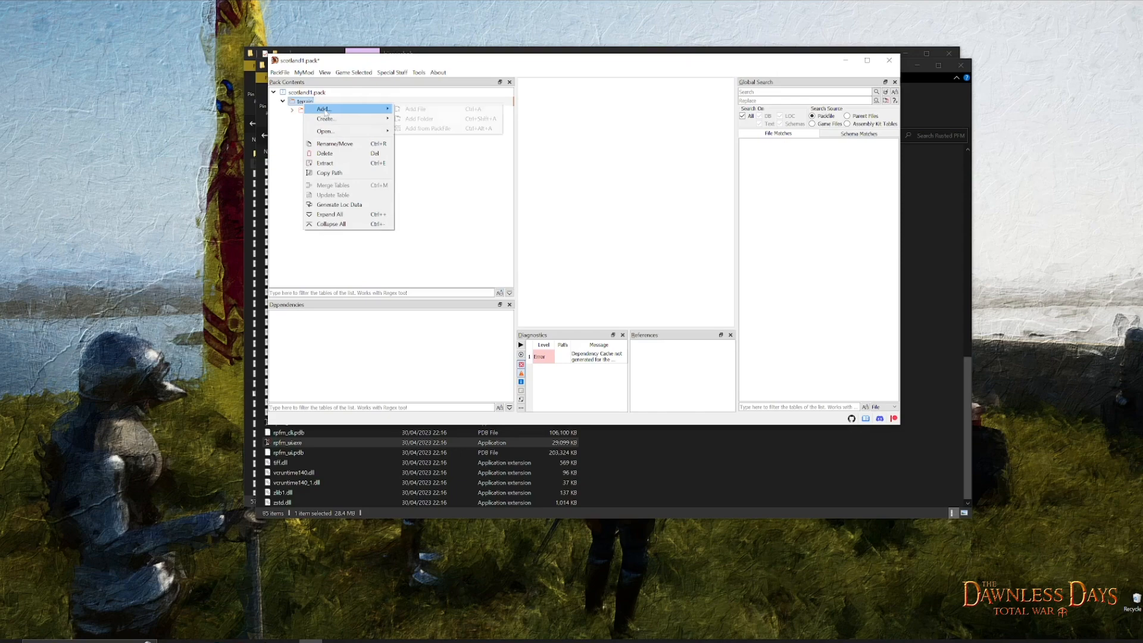
{"action": "left_click", "coordinate": [438, 119]}
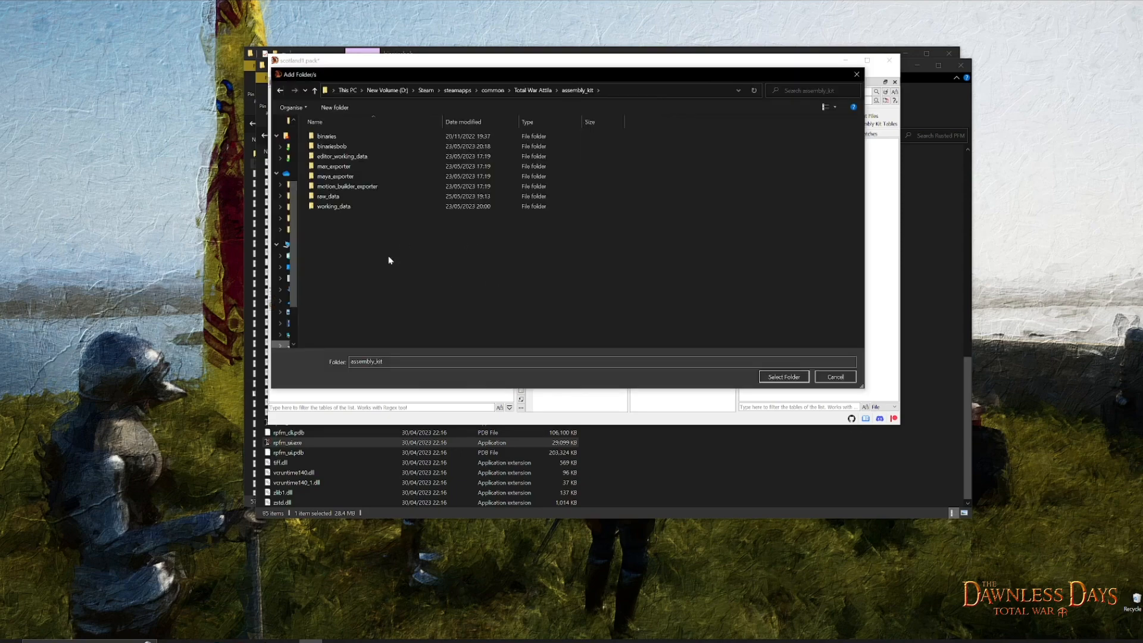
{"action": "double_click", "coordinate": [339, 207]}
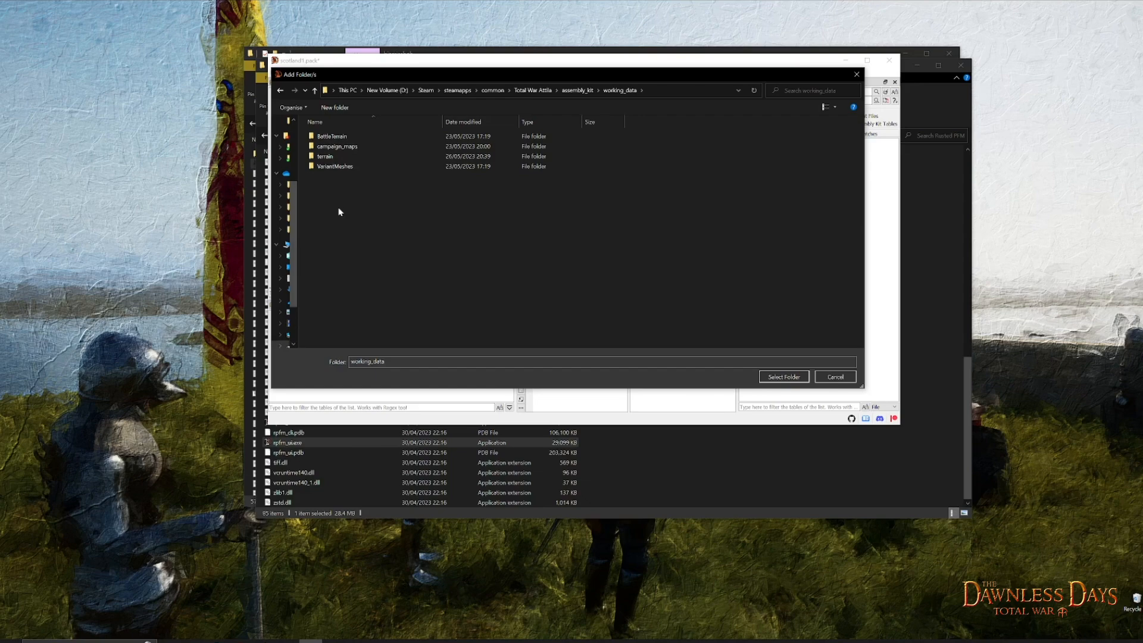
{"action": "double_click", "coordinate": [326, 157]}
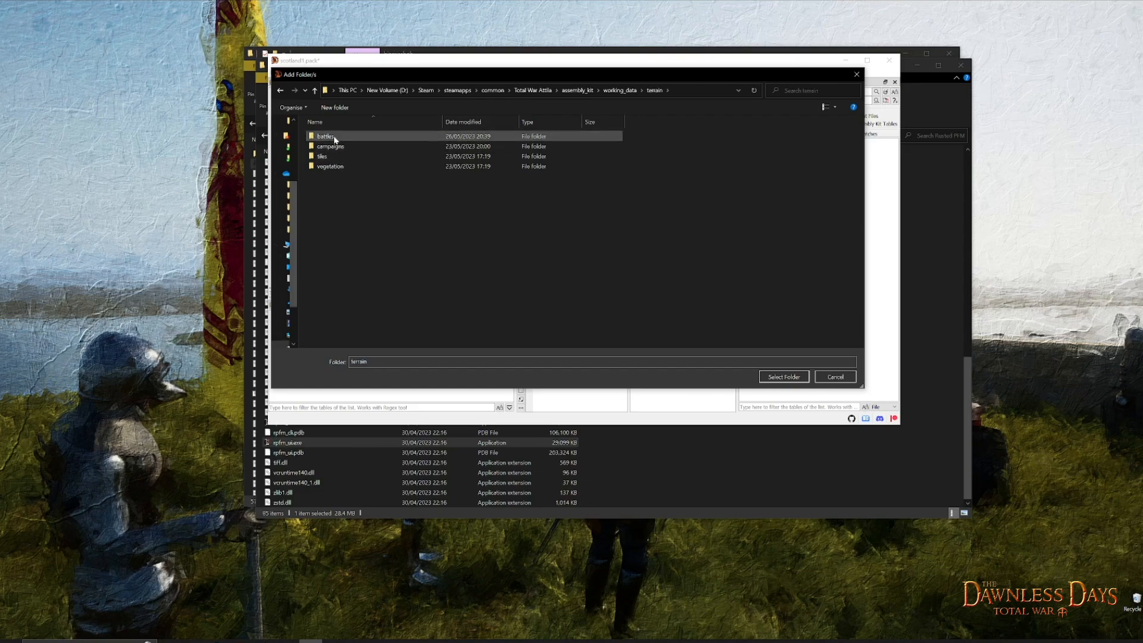
{"action": "left_click", "coordinate": [334, 139]}
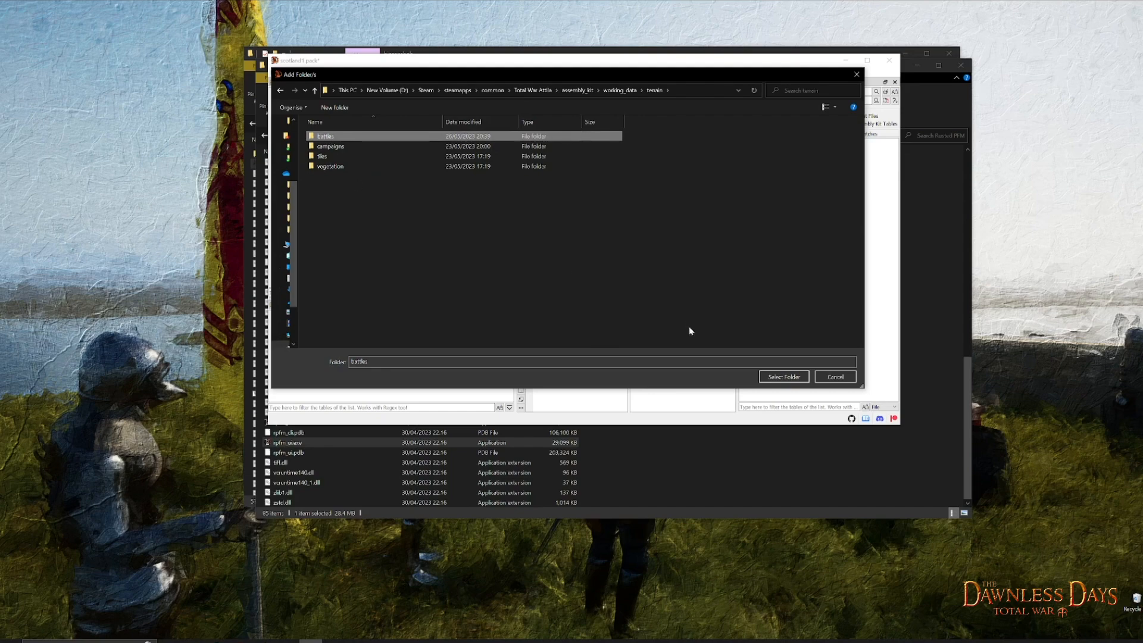
{"action": "left_click", "coordinate": [783, 376]}
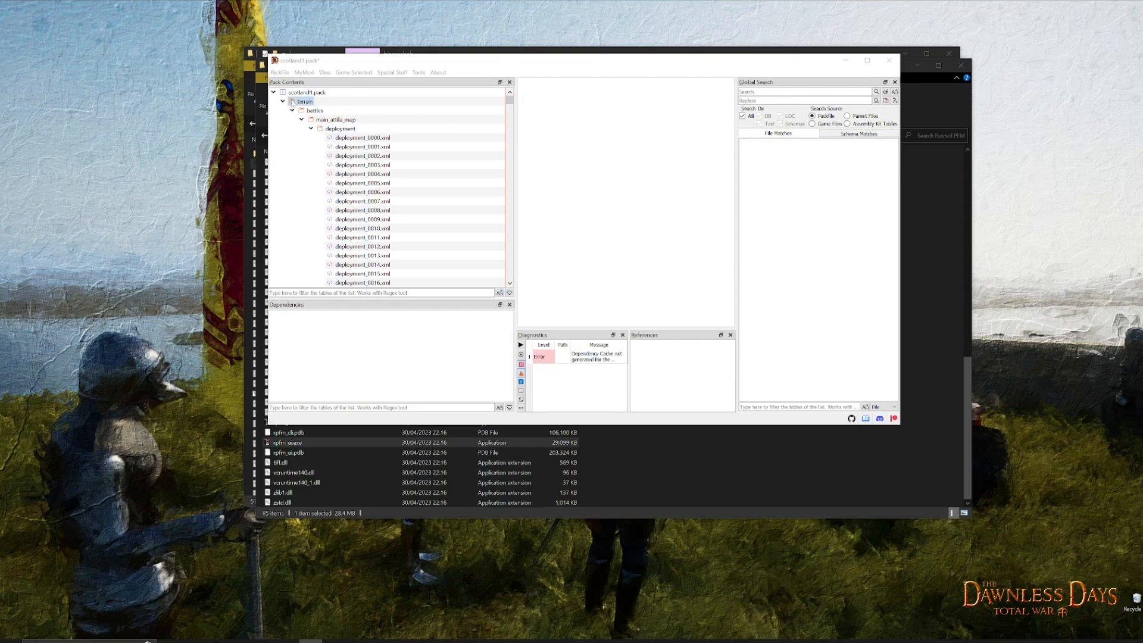
- Collapse the added battles folder and save scotland1.pack
{"action": "left_click", "coordinate": [293, 111]}
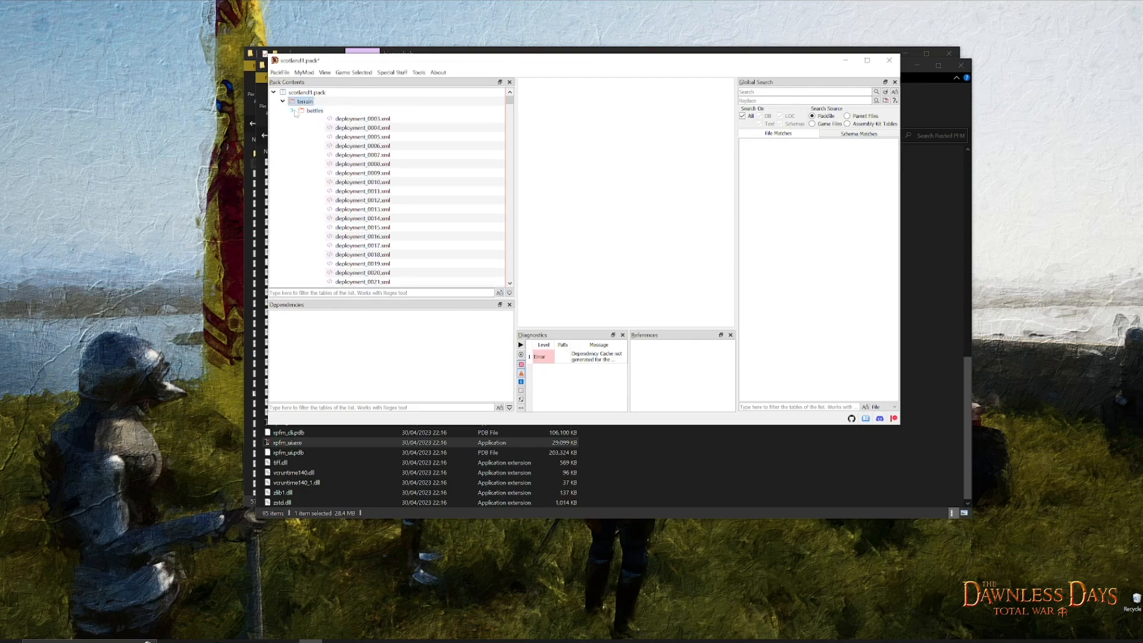
{"action": "left_click", "coordinate": [279, 73]}
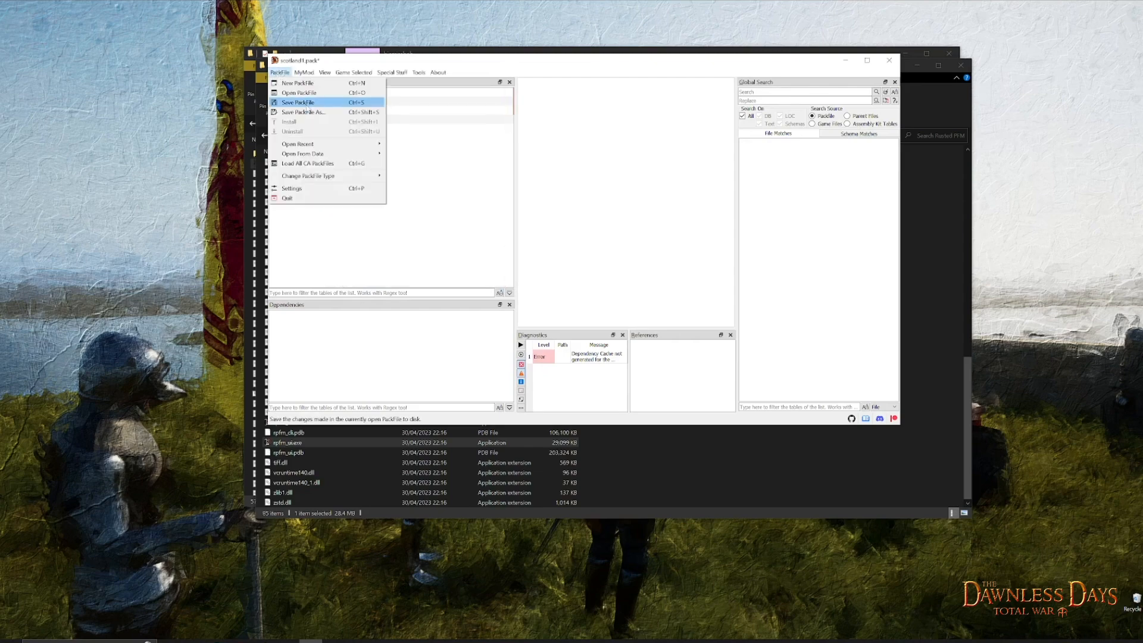
{"action": "left_click", "coordinate": [297, 103]}
- Switch to File Explorer and launch TWeak.AssemblyKit.exe from the assembly_kit > binaries folder
{"action": "left_click", "coordinate": [927, 186]}
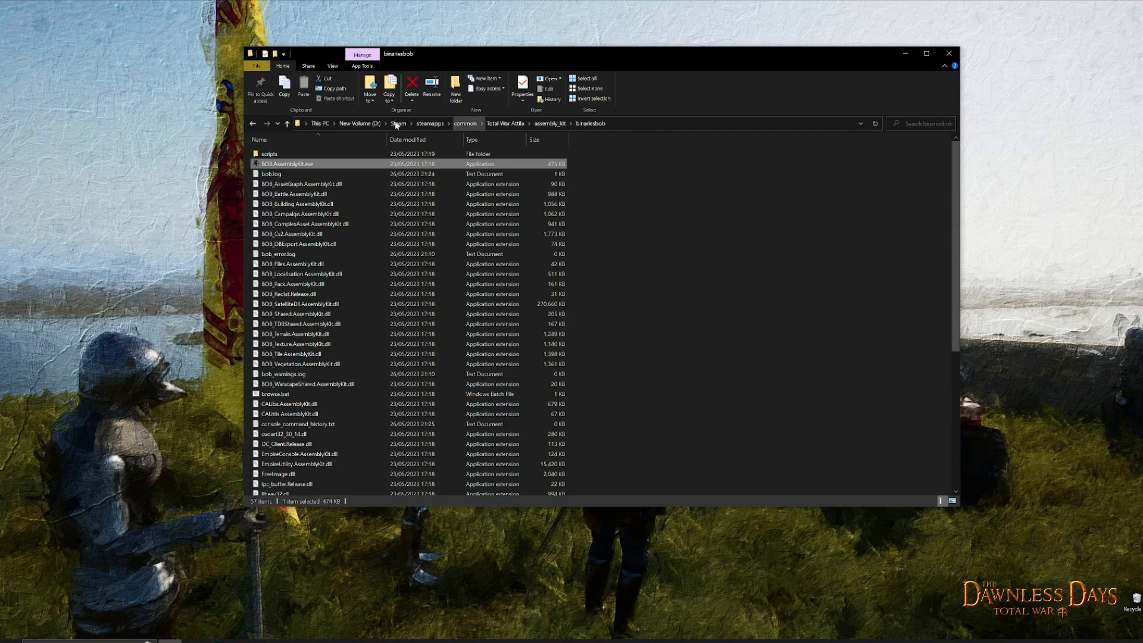
{"action": "left_click", "coordinate": [549, 123]}
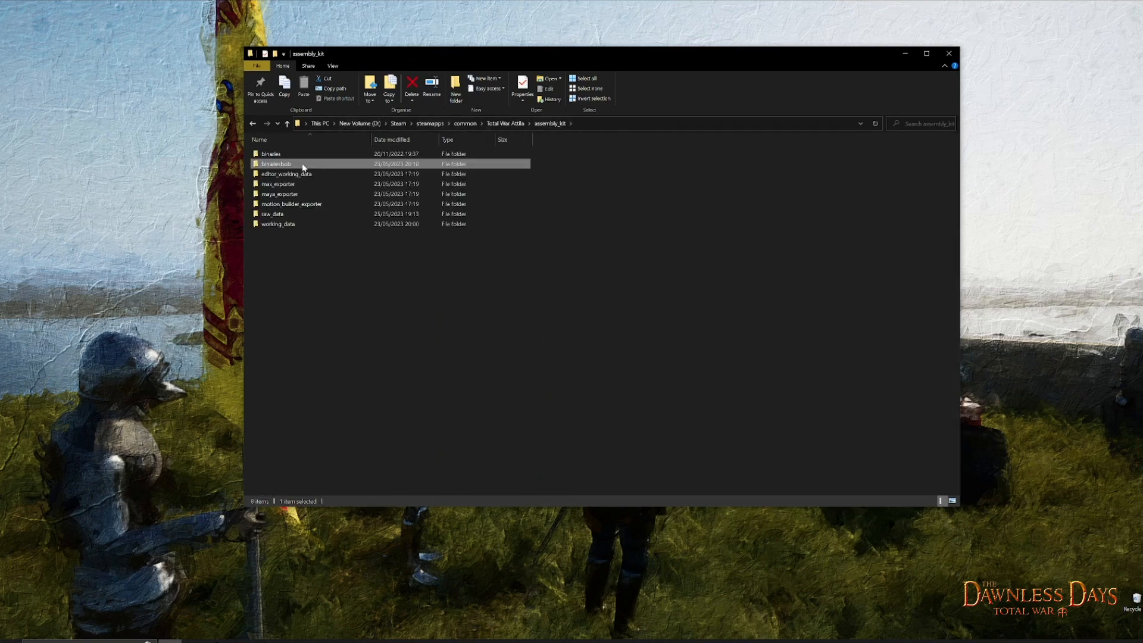
{"action": "left_click", "coordinate": [275, 156]}
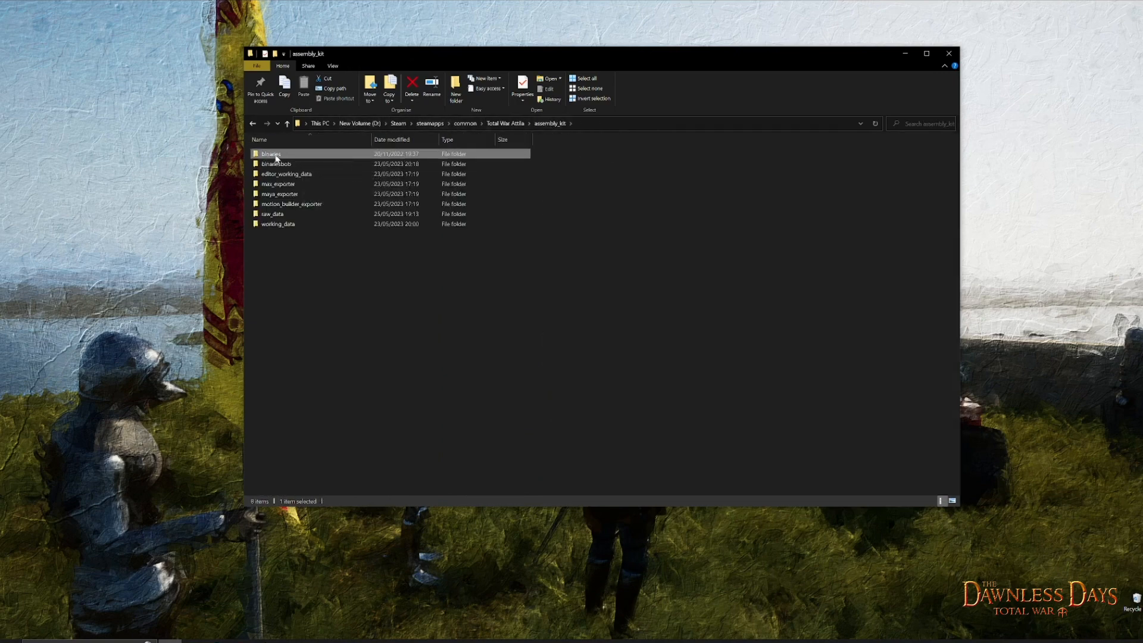
{"action": "double_click", "coordinate": [274, 156]}
{"action": "scroll", "coordinate": [355, 381], "scroll_direction": "down", "scroll_amount": 7}
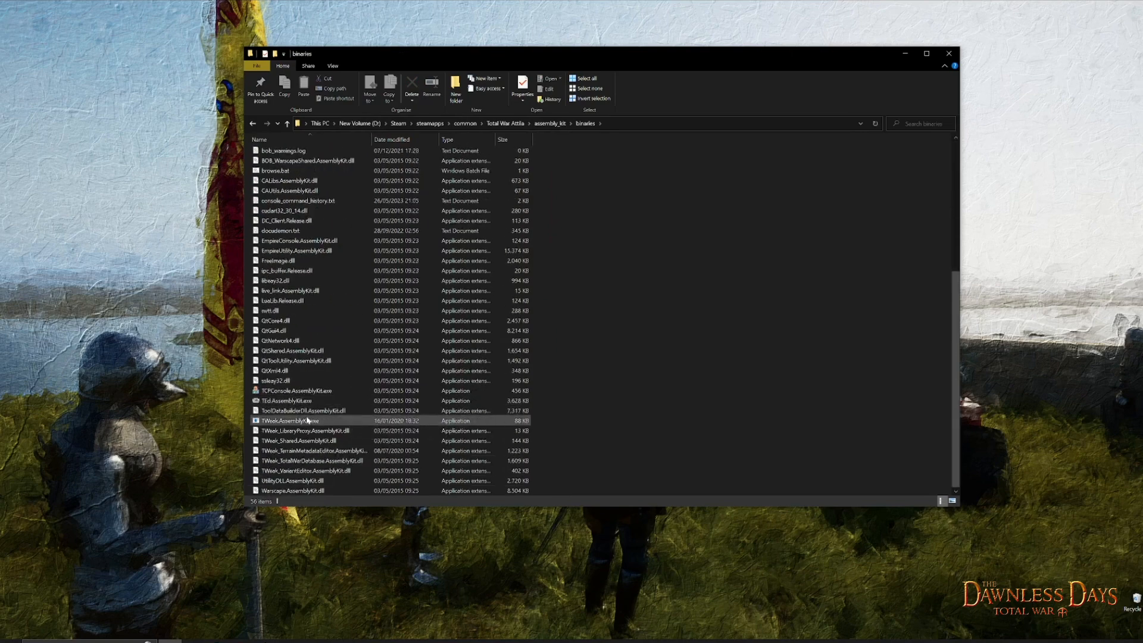
{"action": "double_click", "coordinate": [309, 421]}
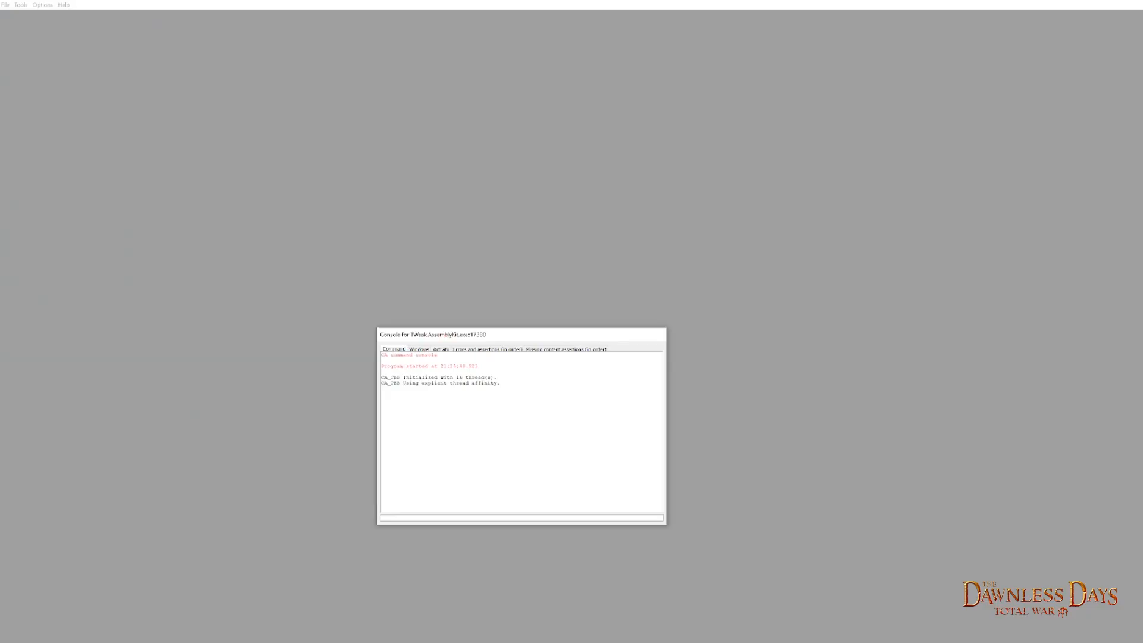
- Start the Terry tool and load main_attila_map.terry with Editable Low Frequency on and Scene (Entities) and the tile window off
{"action": "left_click", "coordinate": [21, 4]}
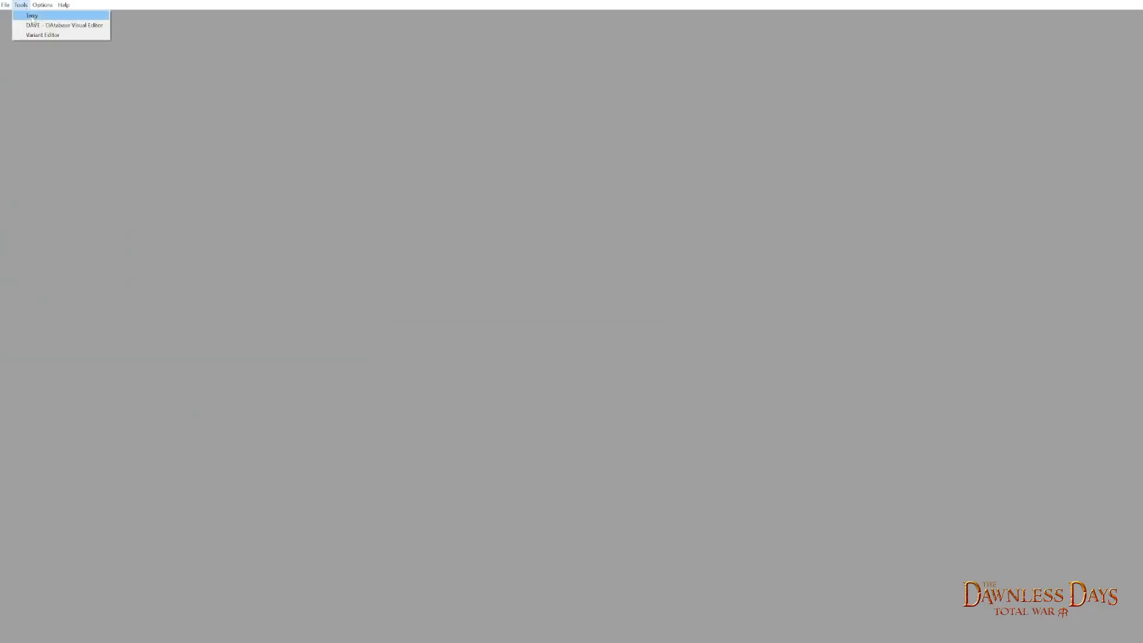
{"action": "left_click", "coordinate": [32, 16]}
{"action": "left_click", "coordinate": [4, 5]}
{"action": "left_click", "coordinate": [32, 39]}
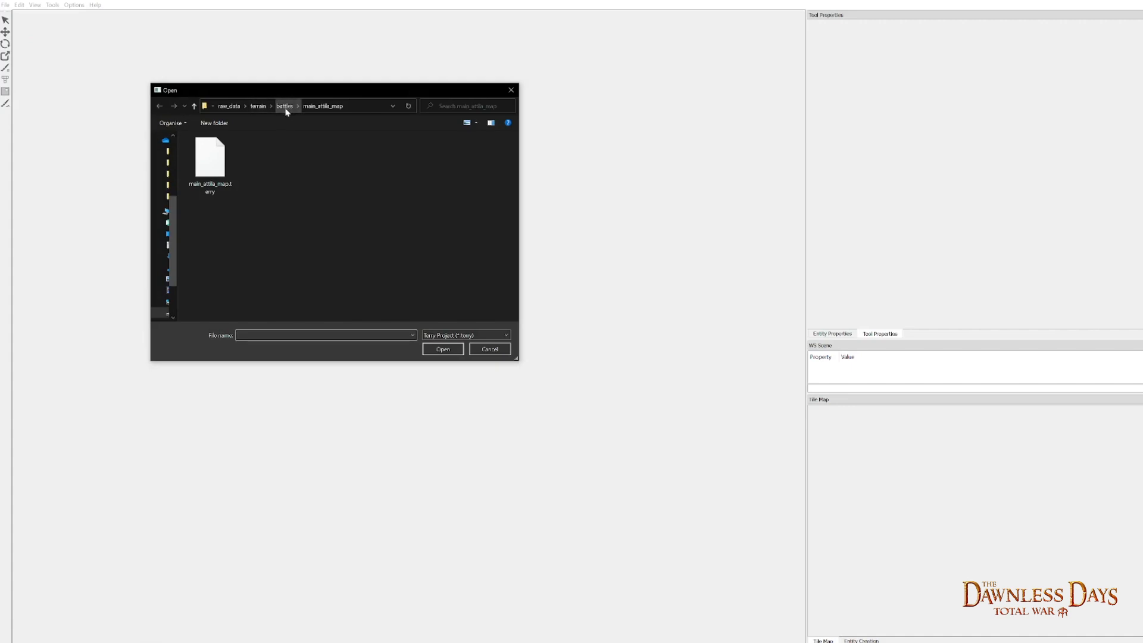
{"action": "left_click", "coordinate": [221, 170]}
{"action": "left_click", "coordinate": [443, 350]}
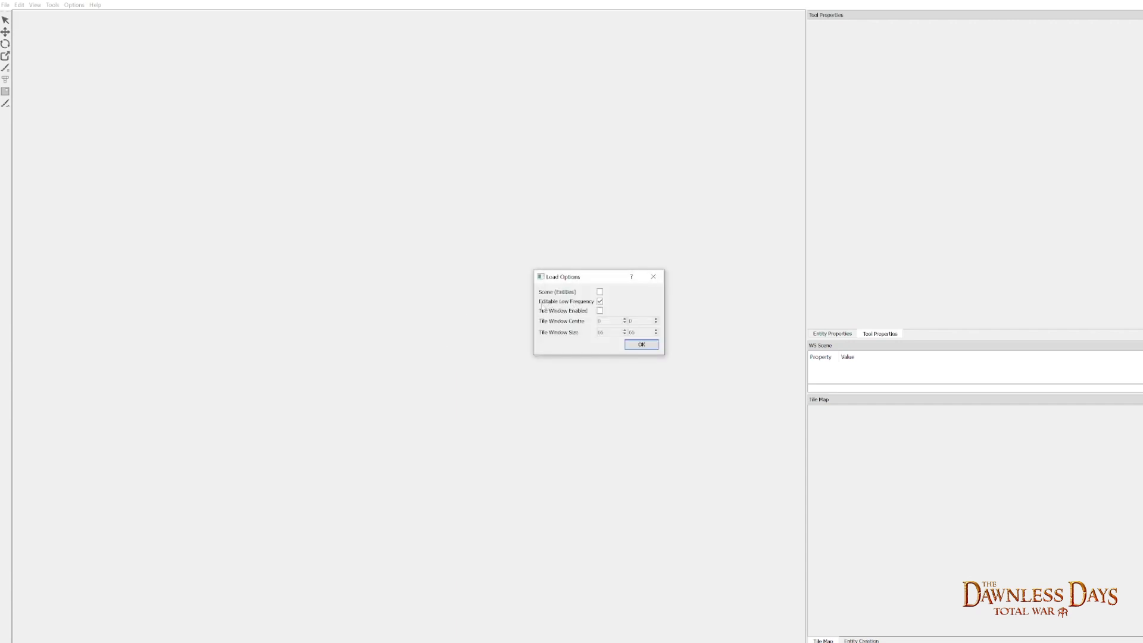
{"action": "left_click", "coordinate": [641, 344]}
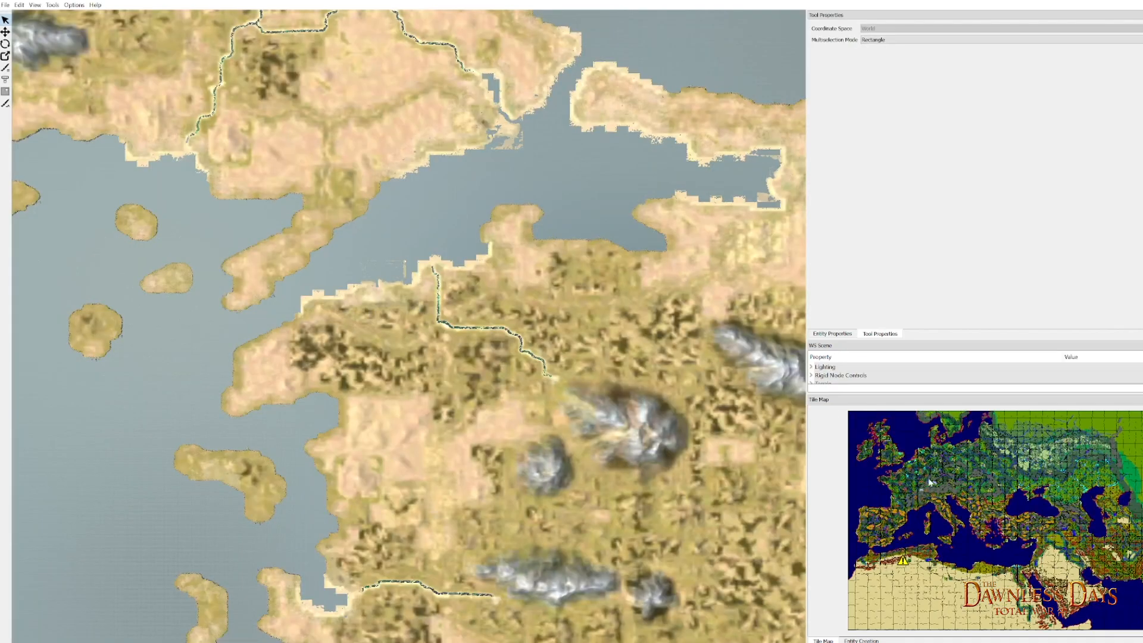
- Examine the two new mountains in northern Britain on the loaded Terry map, from above and at ground level
{"action": "scroll", "coordinate": [887, 443], "scroll_direction": "up", "scroll_amount": 4}
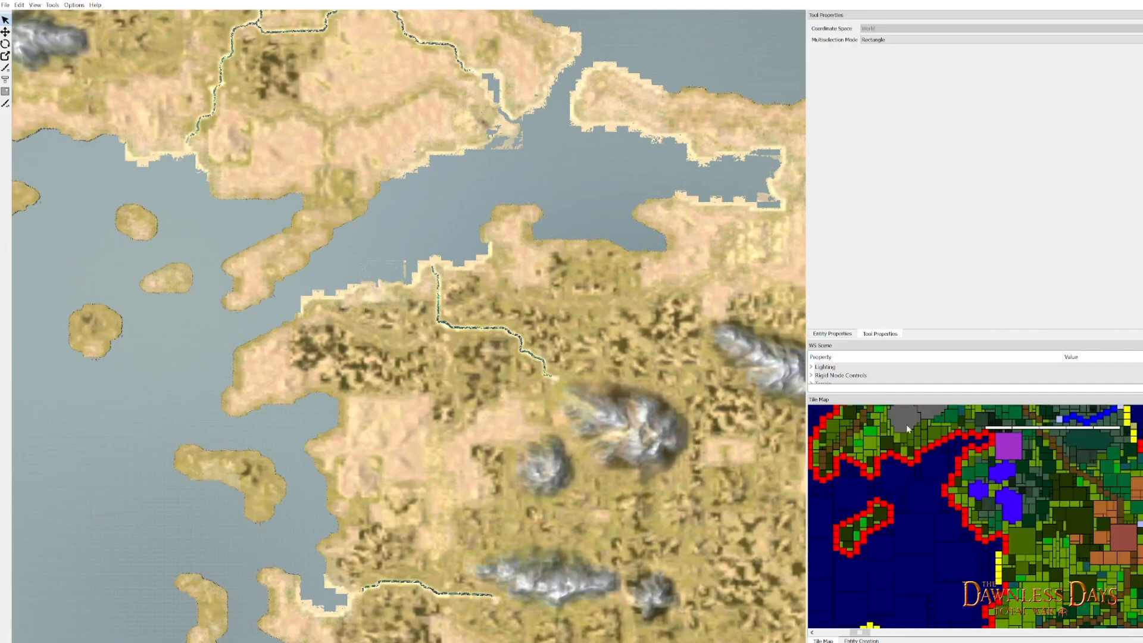
{"action": "scroll", "coordinate": [909, 433], "scroll_direction": "up", "scroll_amount": 2}
{"action": "scroll", "coordinate": [913, 476], "scroll_direction": "up", "scroll_amount": 2}
{"action": "left_click_drag", "start_coordinate": [915, 492], "coordinate": [921, 515]}
{"action": "left_click_drag", "start_coordinate": [344, 232], "coordinate": [235, 290]}
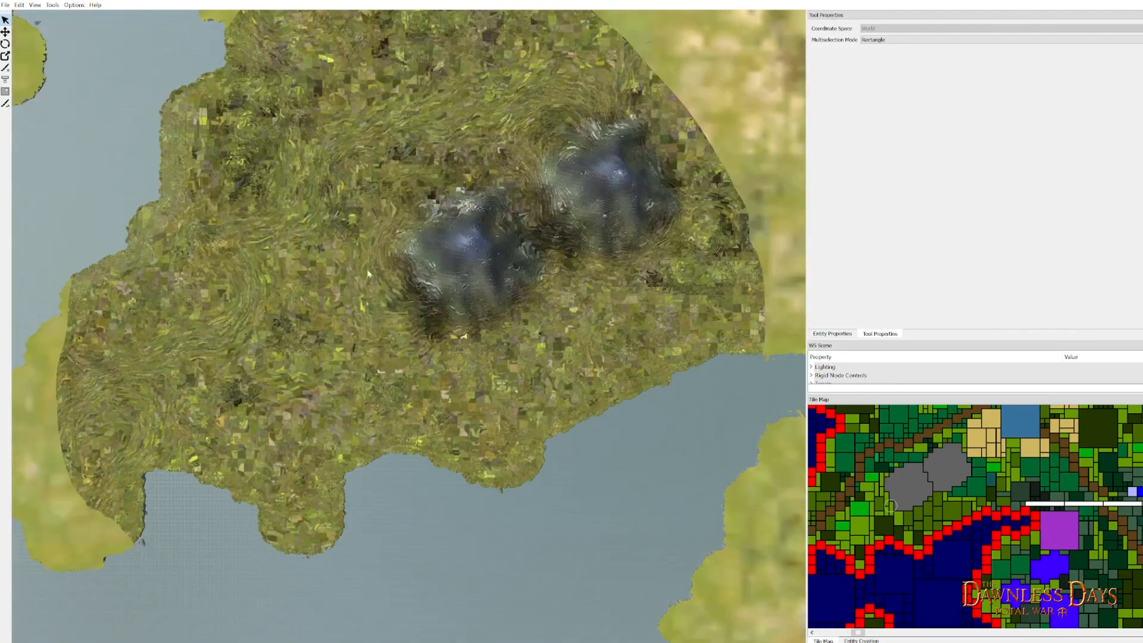
{"action": "left_click_drag", "start_coordinate": [576, 347], "coordinate": [476, 279]}
{"action": "scroll", "coordinate": [479, 309], "scroll_direction": "up", "scroll_amount": 5}
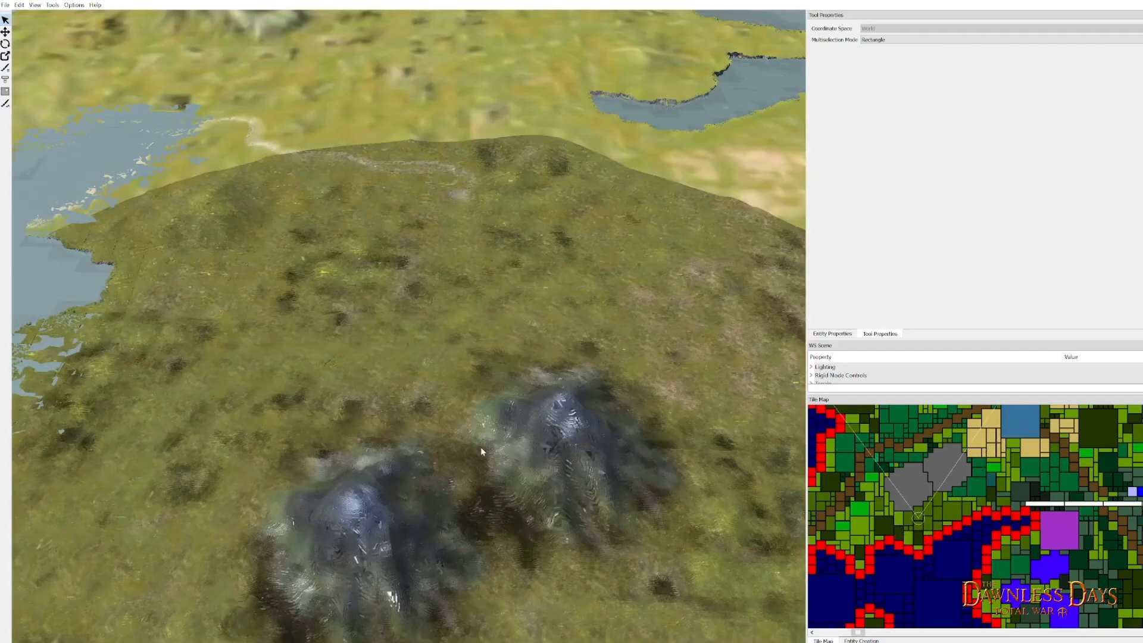
{"action": "left_click_drag", "start_coordinate": [493, 478], "coordinate": [401, 184]}
{"action": "left_click_drag", "start_coordinate": [469, 408], "coordinate": [464, 353]}
{"action": "left_click_drag", "start_coordinate": [481, 440], "coordinate": [462, 309]}
{"action": "scroll", "coordinate": [462, 309], "scroll_direction": "up", "scroll_amount": 5}
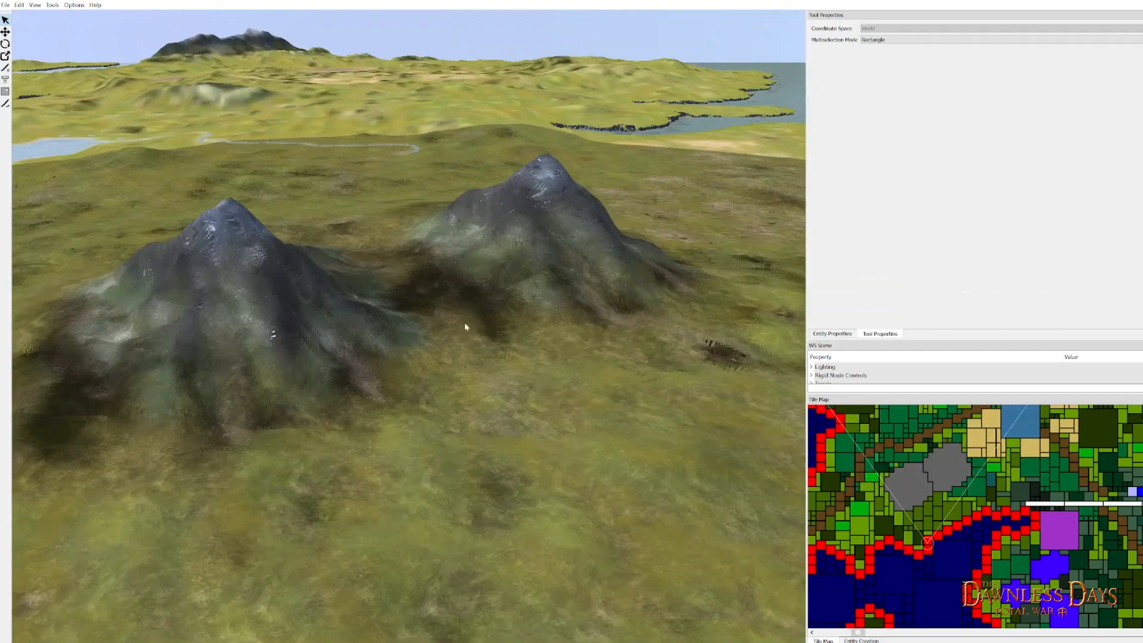
{"action": "left_click_drag", "start_coordinate": [501, 472], "coordinate": [518, 390]}
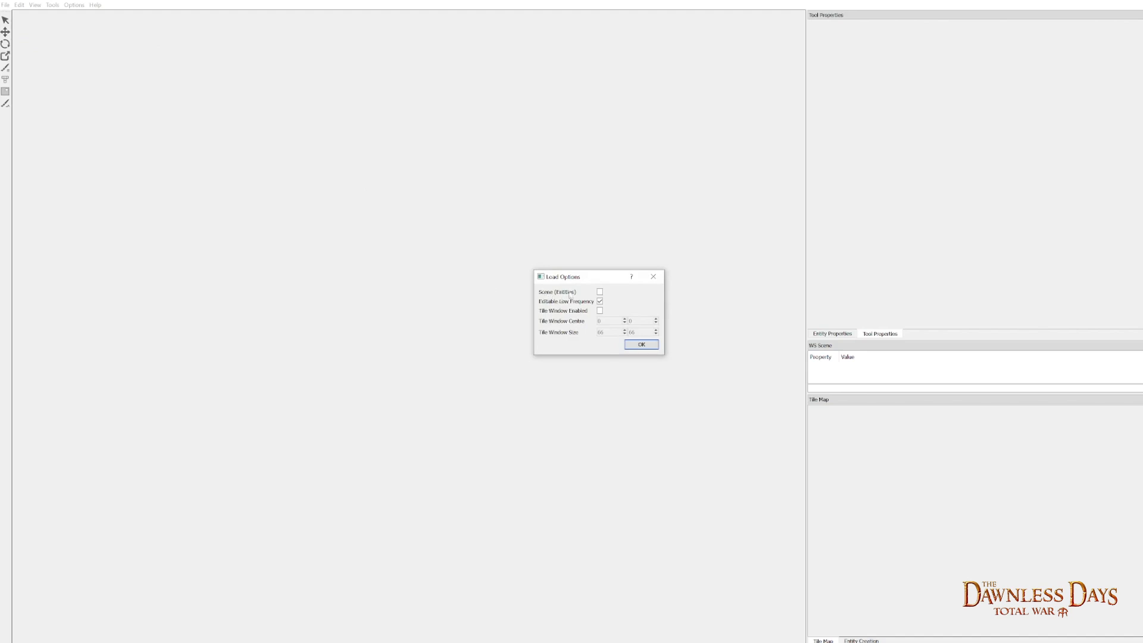
- Load the map with Scene (Entities) and Editable Low Frequency on, and inspect the entity outlines around the northern Britain mountains
{"action": "left_click", "coordinate": [651, 347]}
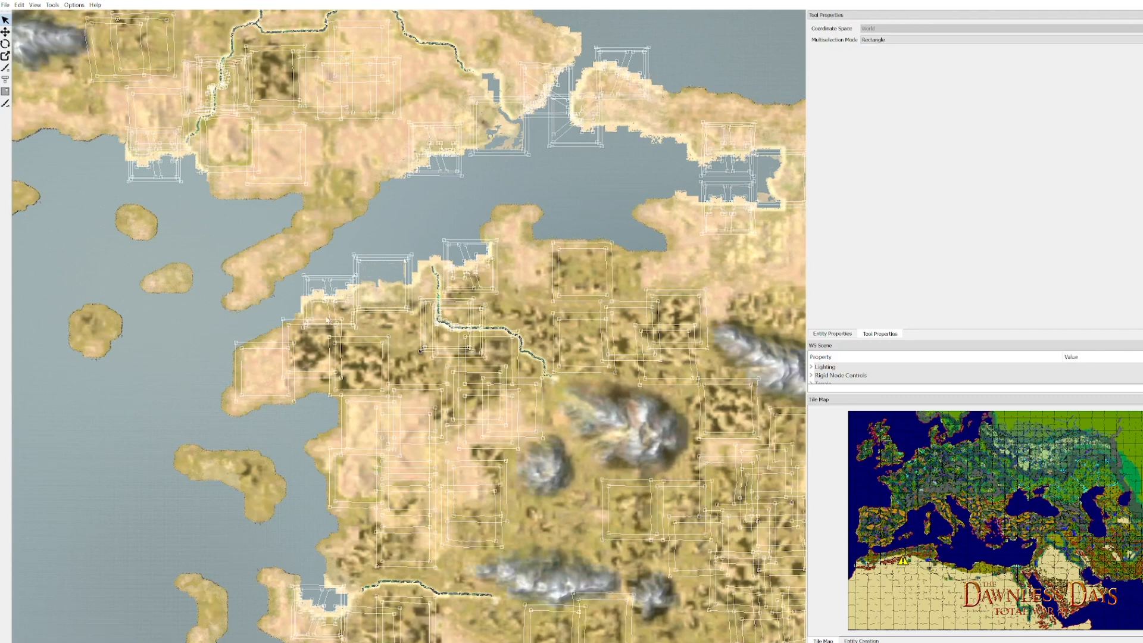
{"action": "left_click_drag", "start_coordinate": [390, 362], "coordinate": [425, 396]}
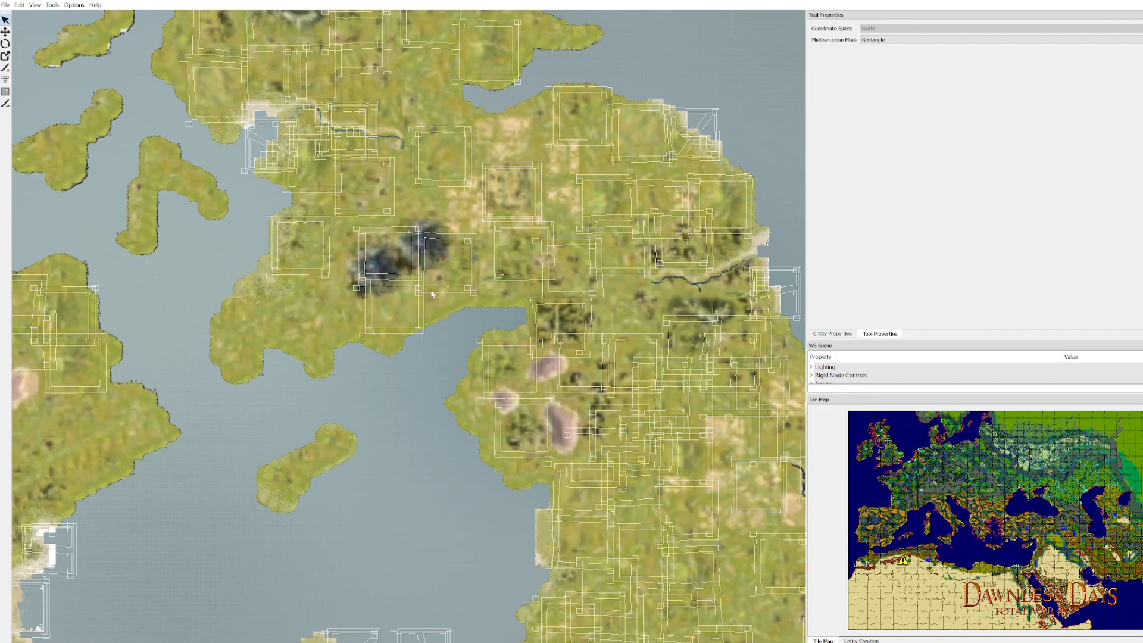
{"action": "scroll", "coordinate": [396, 302], "scroll_direction": "up", "scroll_amount": 10}
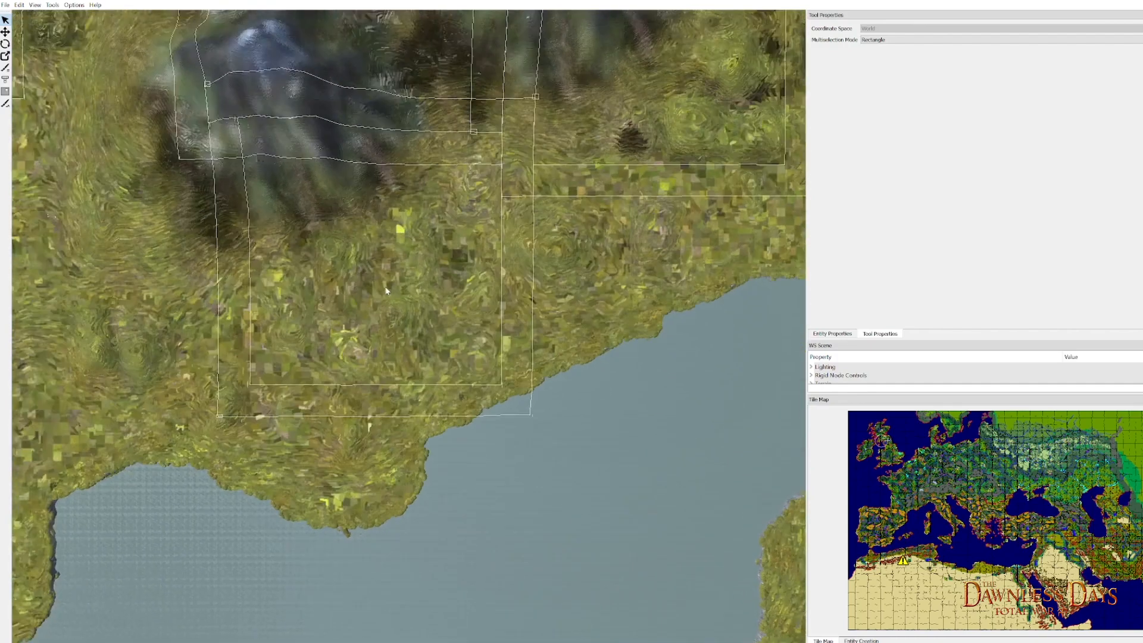
{"action": "left_click_drag", "start_coordinate": [386, 290], "coordinate": [401, 315]}
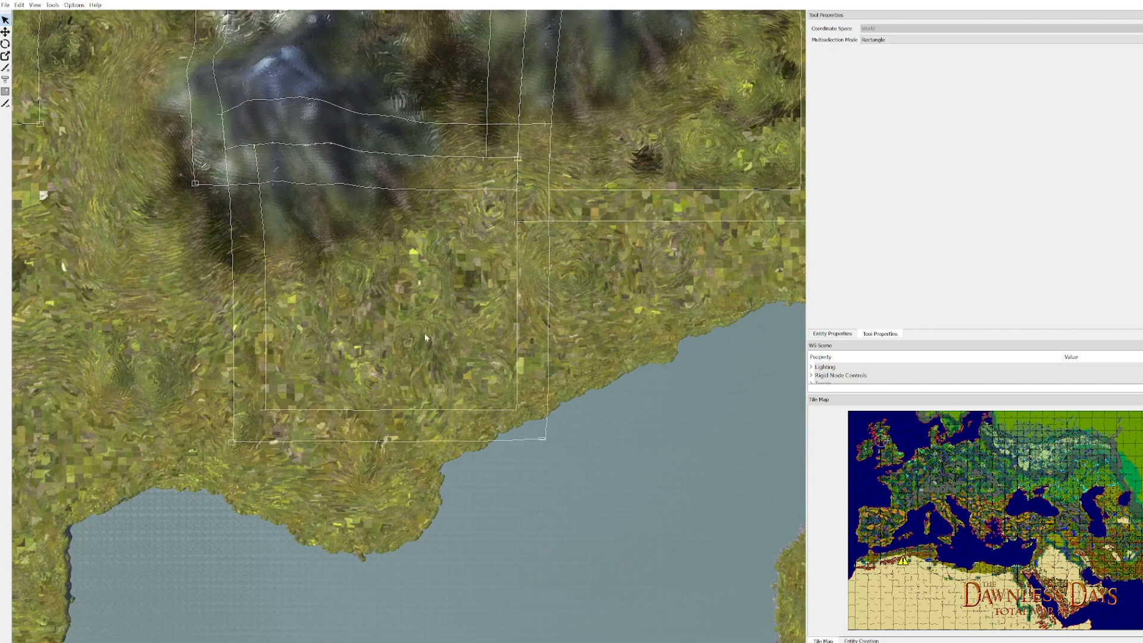
{"action": "left_click_drag", "start_coordinate": [375, 269], "coordinate": [369, 311]}
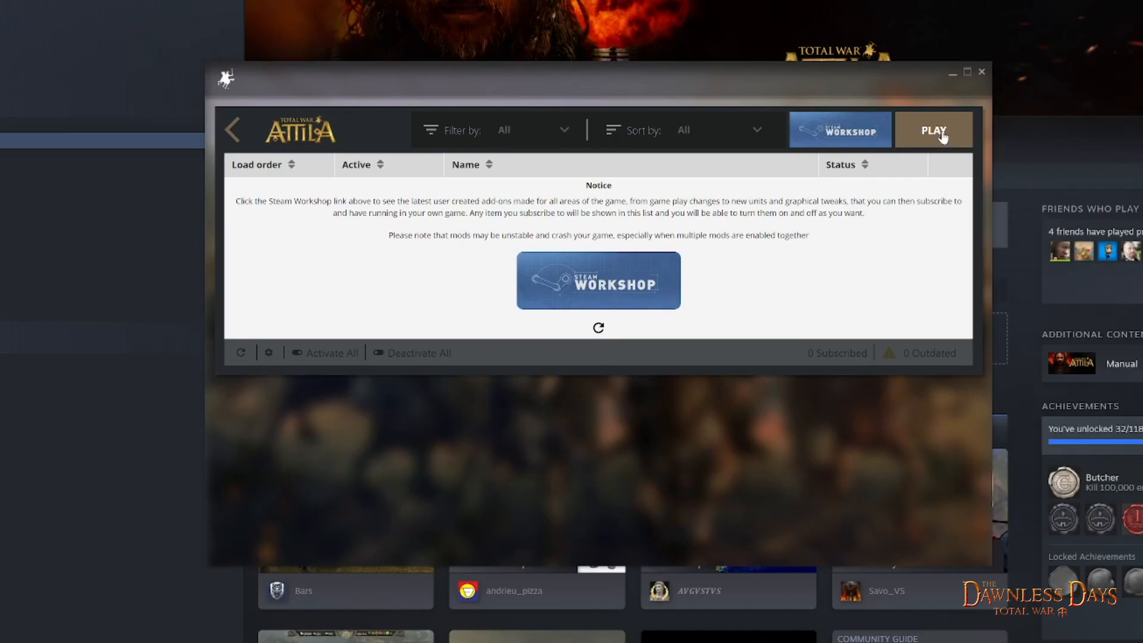
- Switch to Total War: Attila and set up a custom land battle at the new mountains' location in northern Britain
{"action": "left_click", "coordinate": [933, 130]}
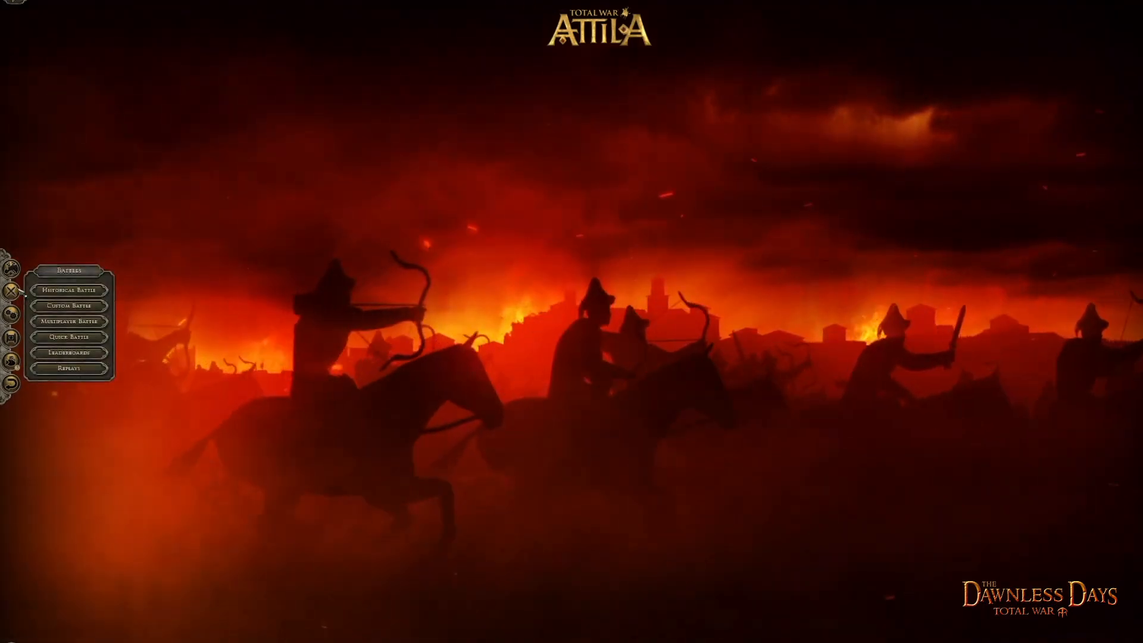
{"action": "left_click", "coordinate": [69, 306]}
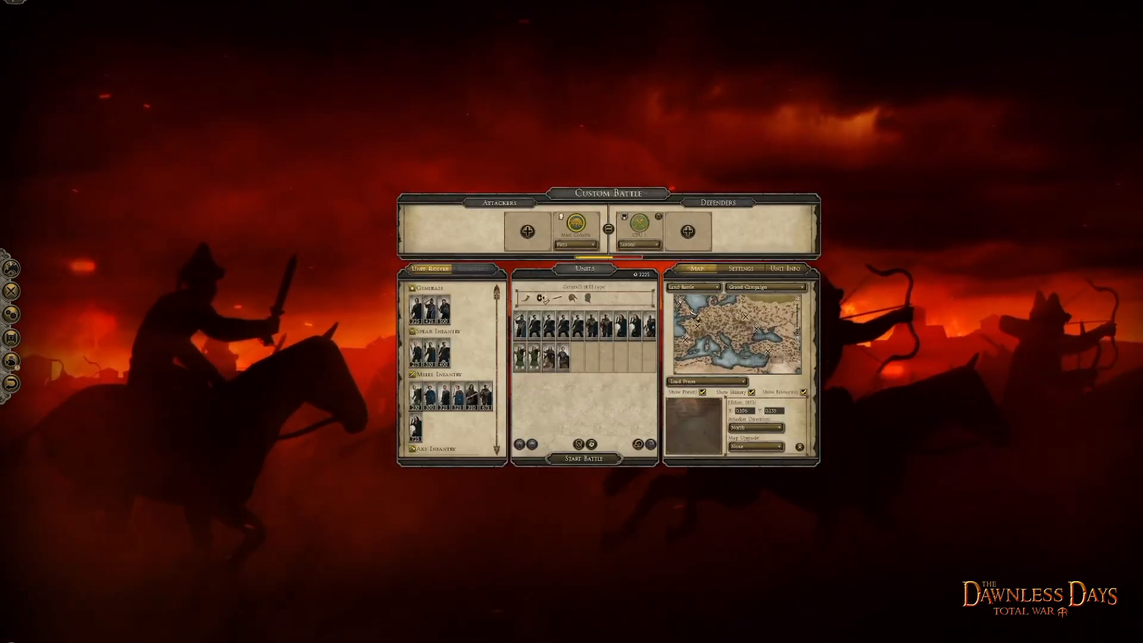
{"action": "scroll", "coordinate": [693, 313], "scroll_direction": "up", "scroll_amount": 4}
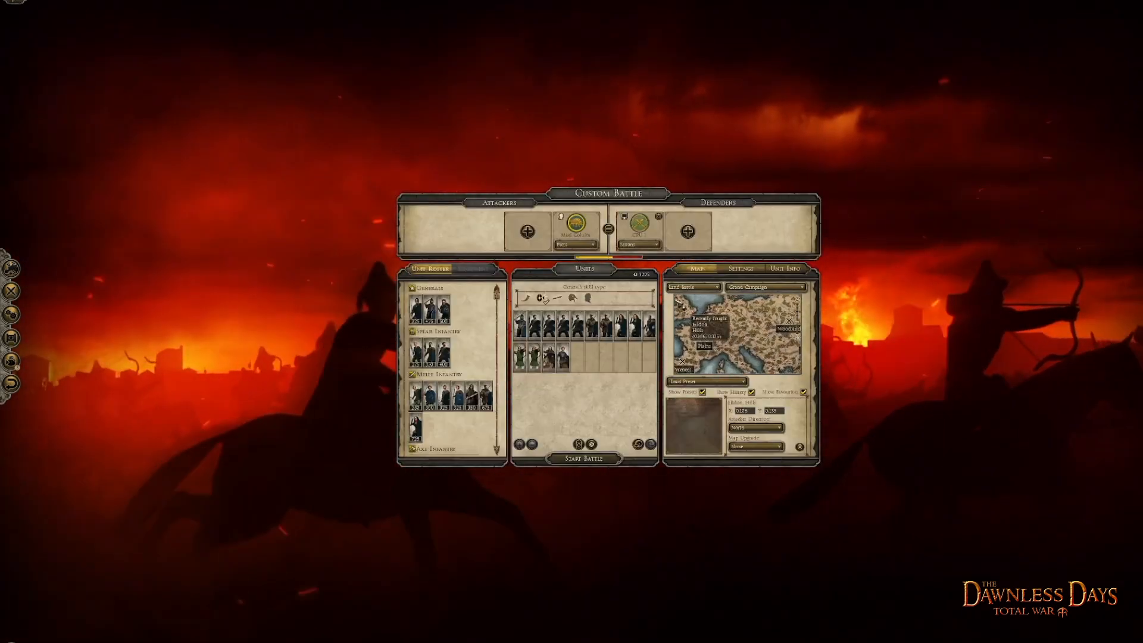
{"action": "scroll", "coordinate": [679, 302], "scroll_direction": "up", "scroll_amount": 5}
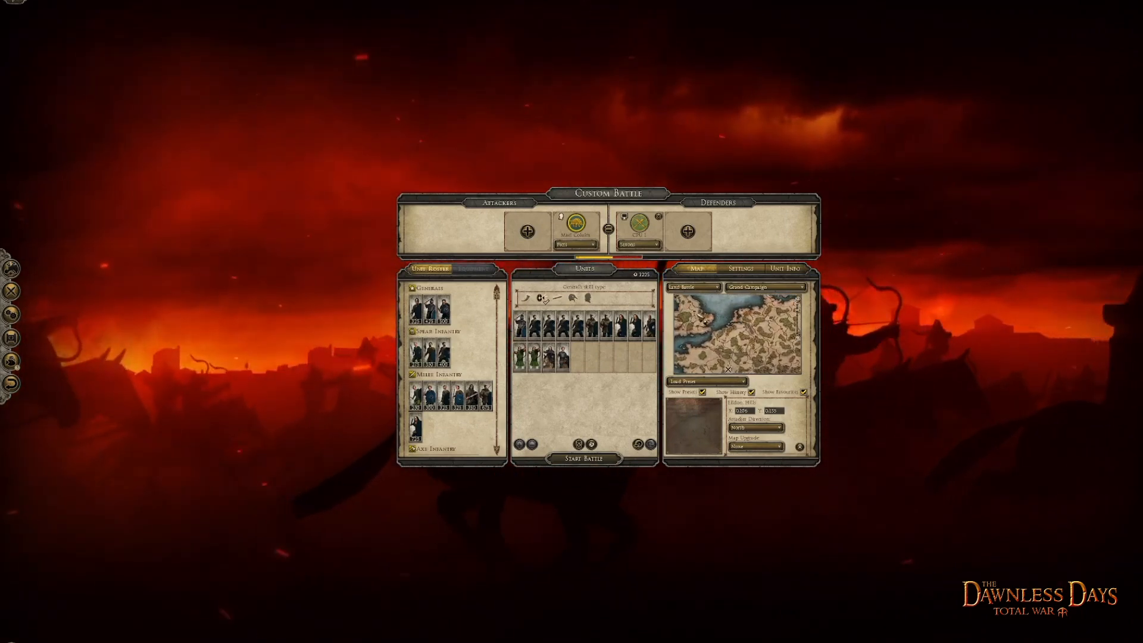
{"action": "scroll", "coordinate": [737, 333], "scroll_direction": "down", "scroll_amount": 5}
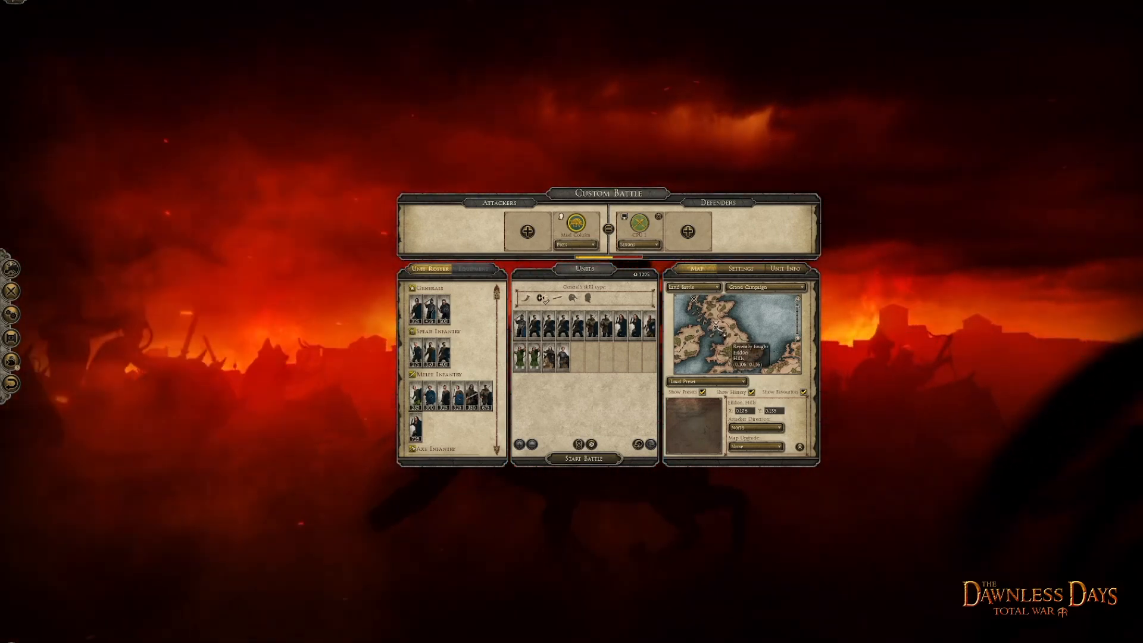
{"action": "left_click", "coordinate": [726, 322]}
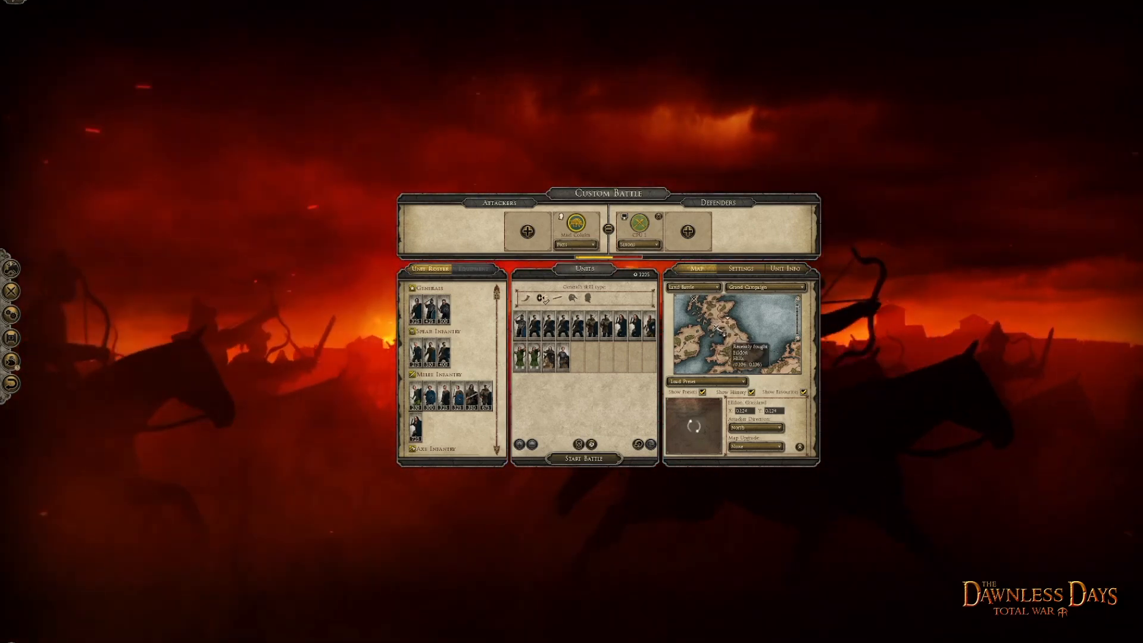
{"action": "left_click", "coordinate": [717, 328]}
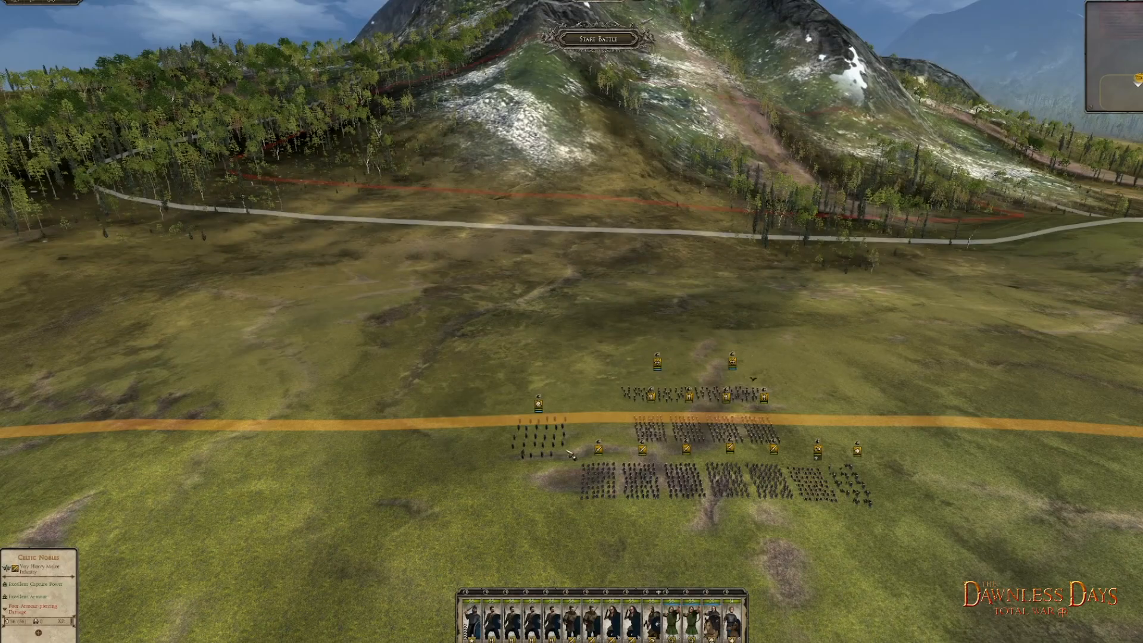
- Inspect the mountains and surrounding terrain on the custom battle map
{"action": "key", "text": "s"}
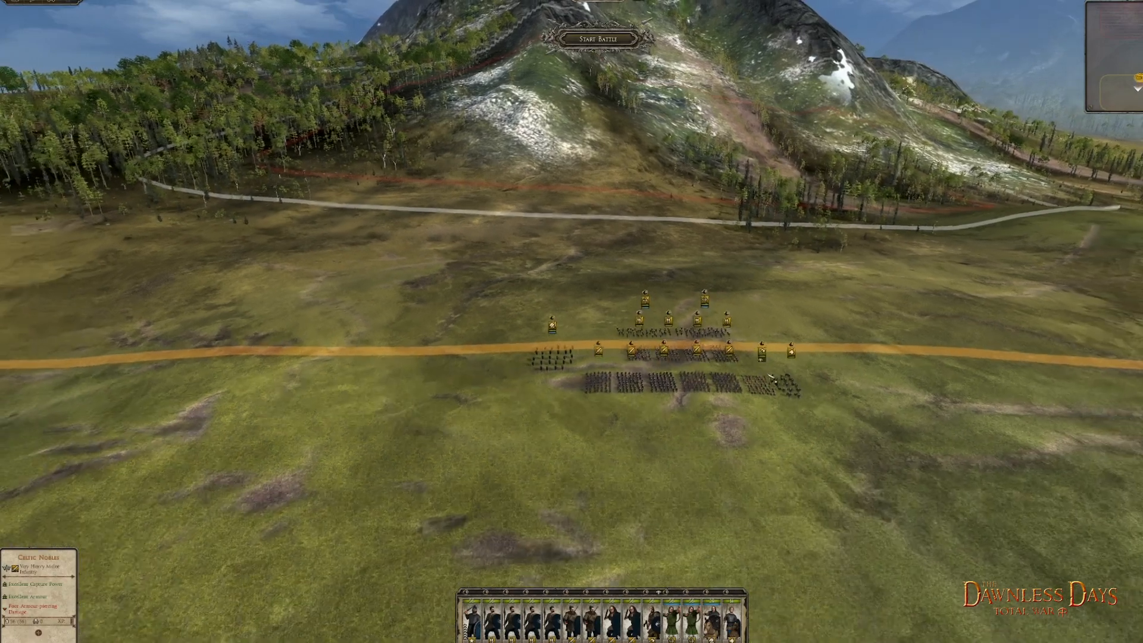
{"action": "key", "text": "s"}
{"action": "scroll", "coordinate": [766, 387], "scroll_direction": "up", "scroll_amount": 5}
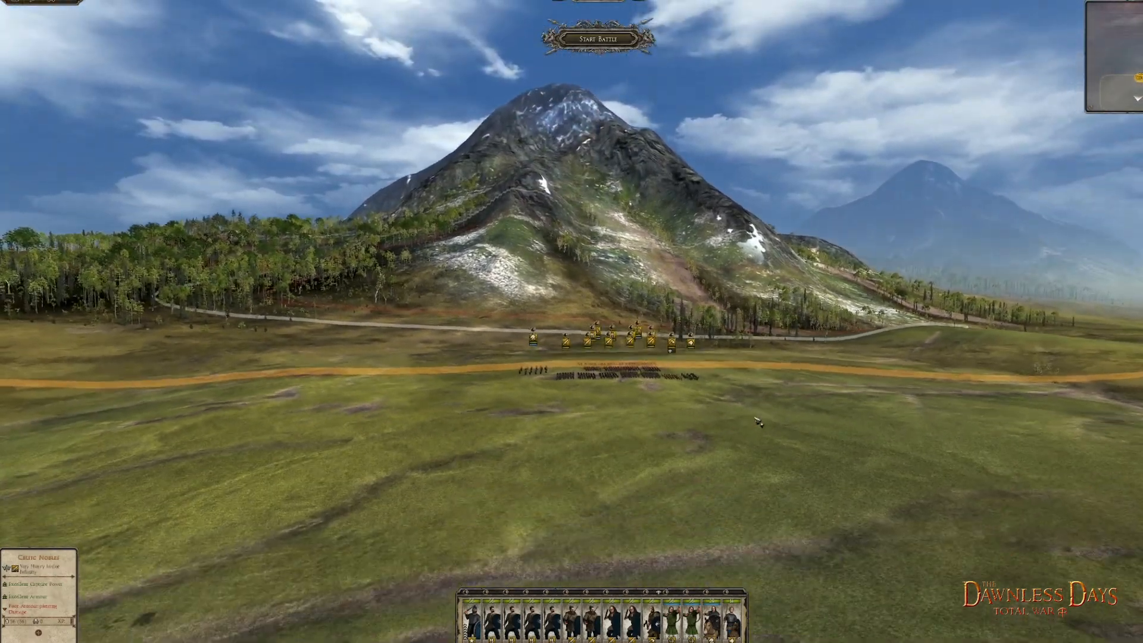
{"action": "key", "text": "s"}
{"action": "key", "text": "w"}
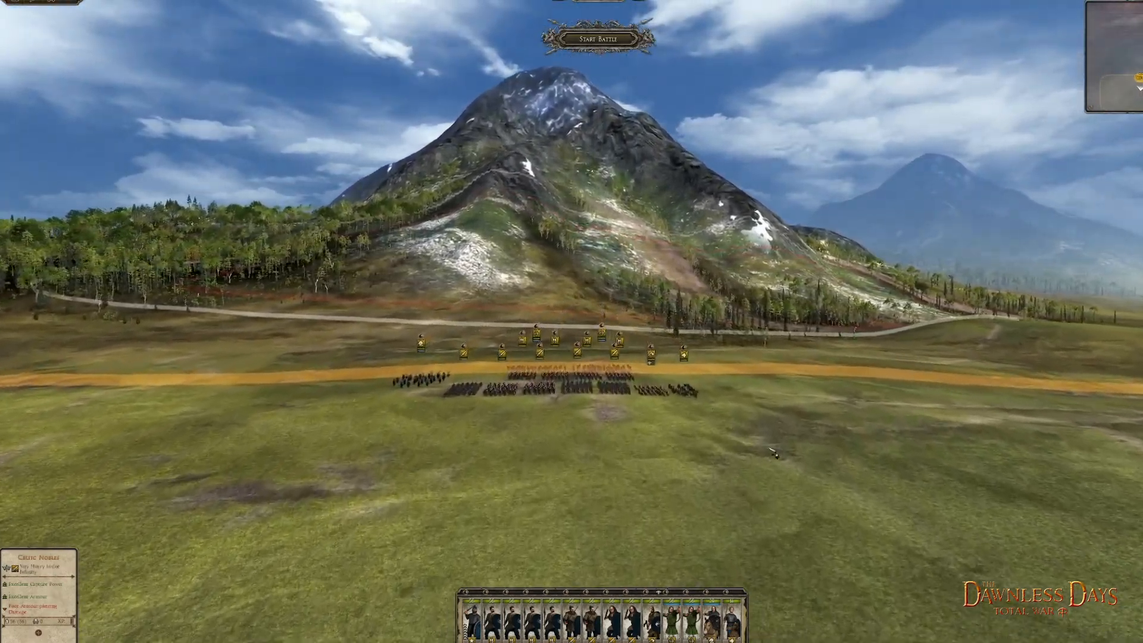
{"action": "key", "text": "d"}
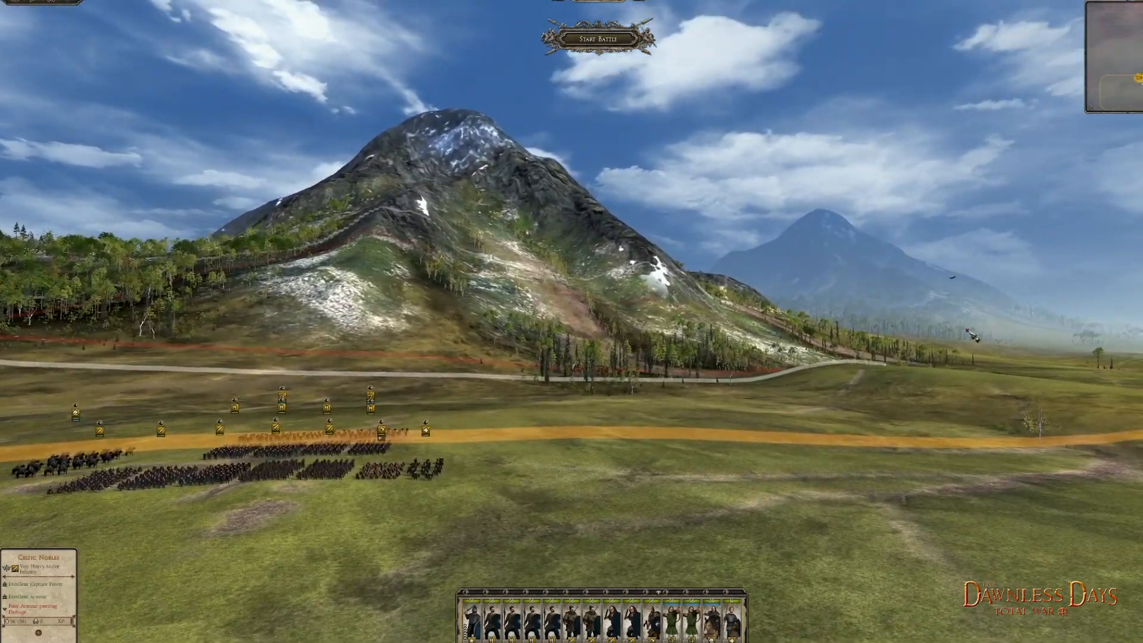
{"action": "key", "text": "e"}
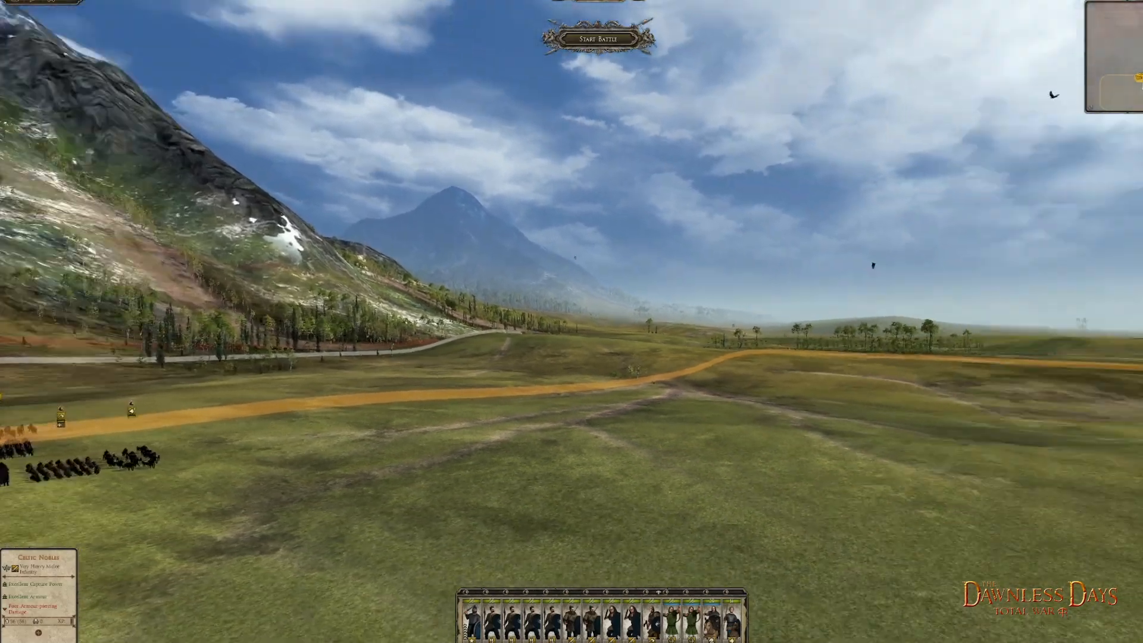
{"action": "key", "text": "q"}
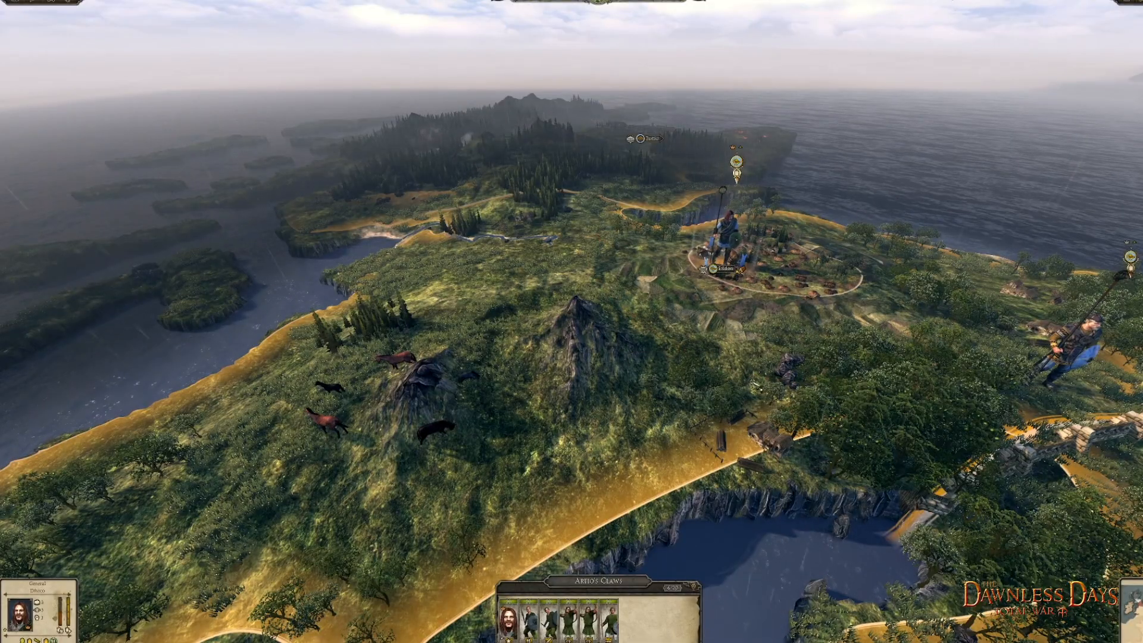
- On the campaign map, move the selected army onto each of the two mountains and back to the nearby settlement
{"action": "right_click", "coordinate": [586, 353]}
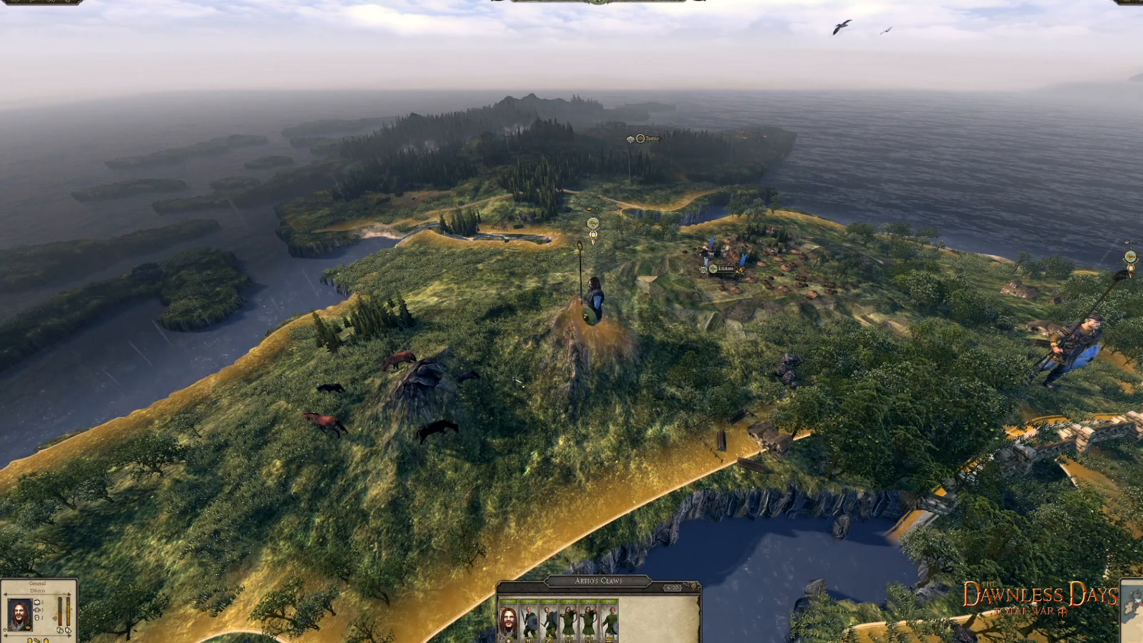
{"action": "right_click", "coordinate": [423, 400]}
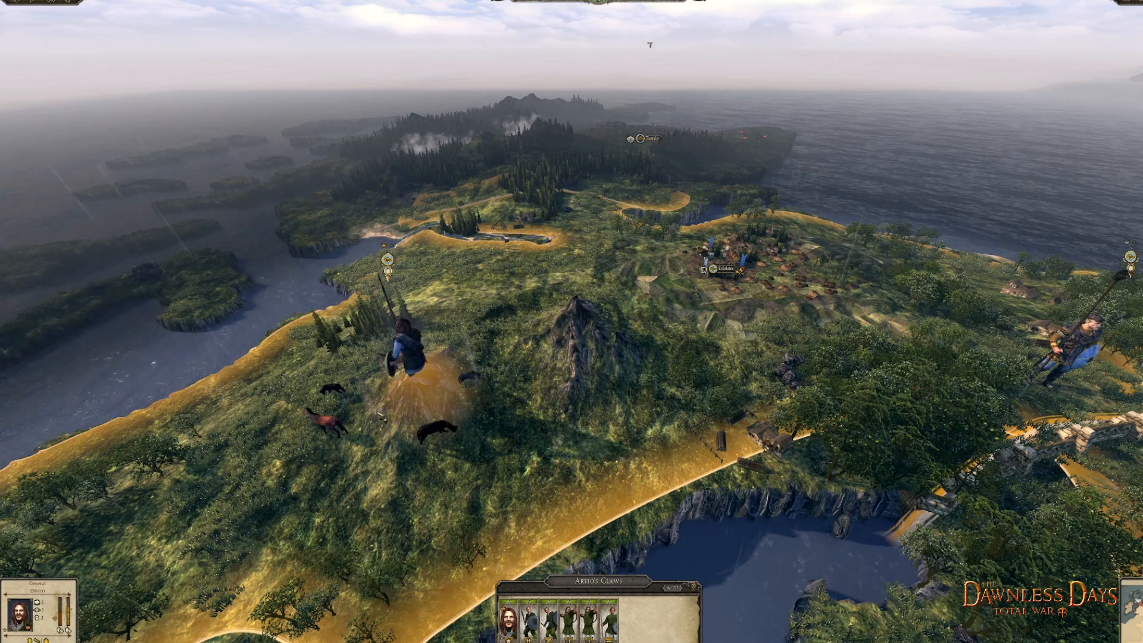
{"action": "right_click", "coordinate": [725, 273]}
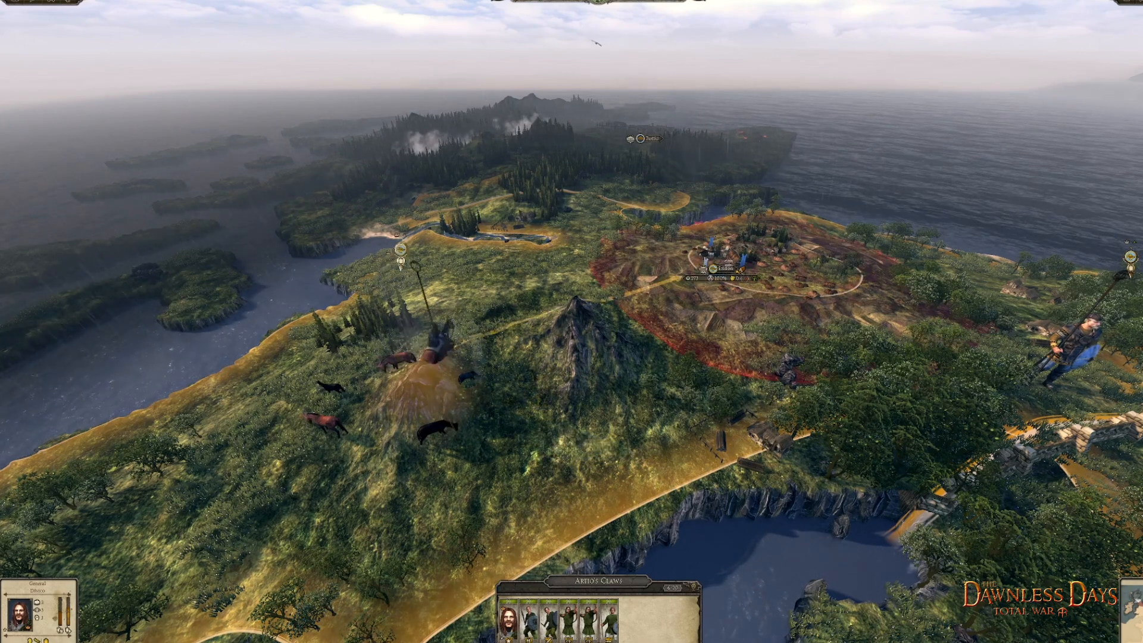